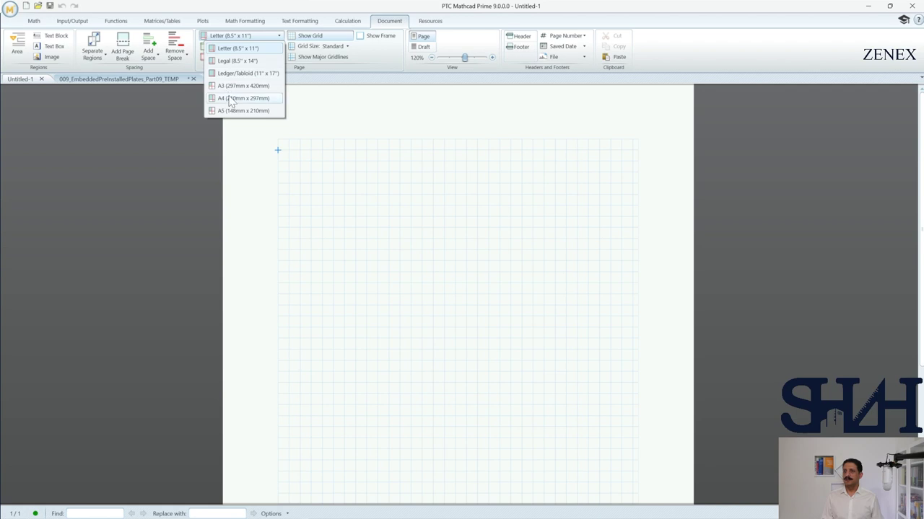
# Set the page to A4 (210mm x 297mm), Landscape orientation, with Narrow margins of 12.5 mm.
pyautogui.click(231, 99)
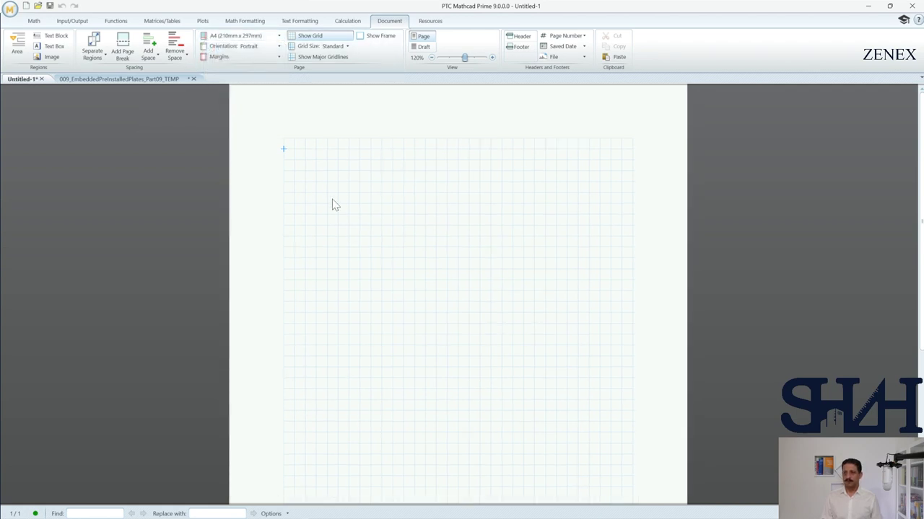
pyautogui.click(242, 53)
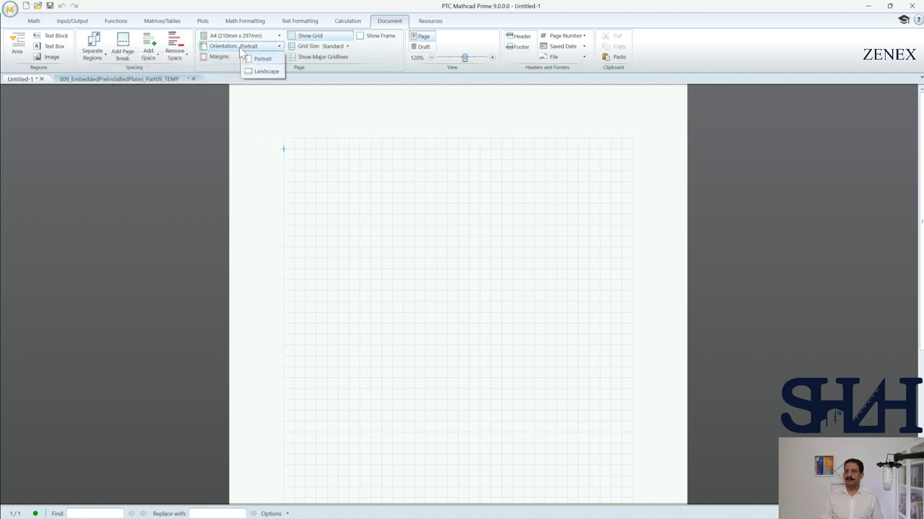
pyautogui.click(271, 76)
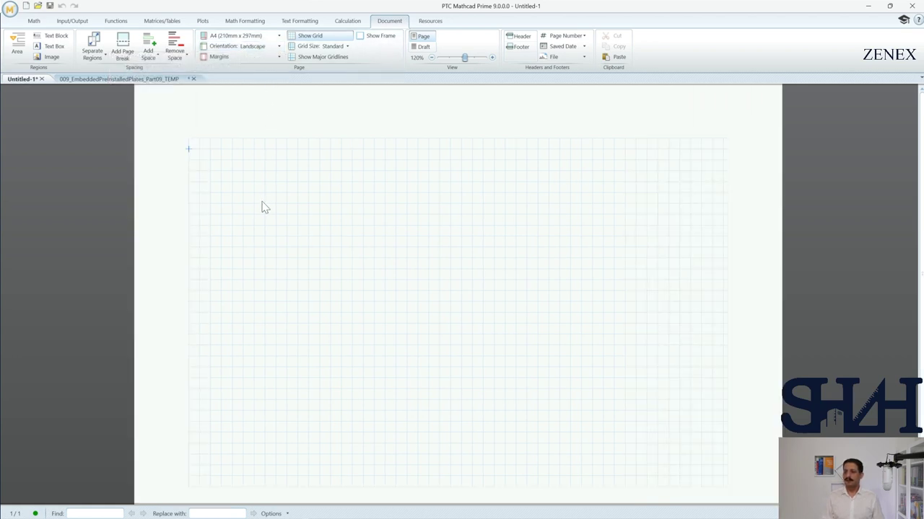
pyautogui.click(221, 58)
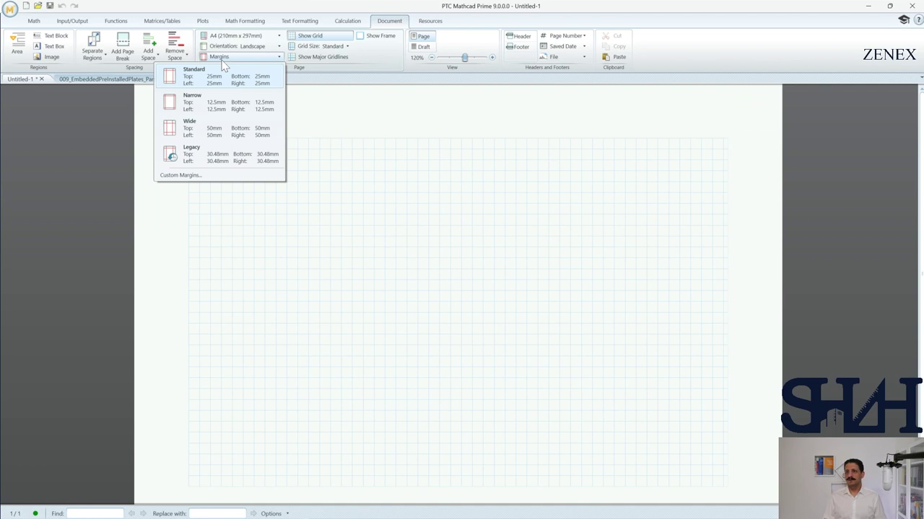
pyautogui.click(220, 102)
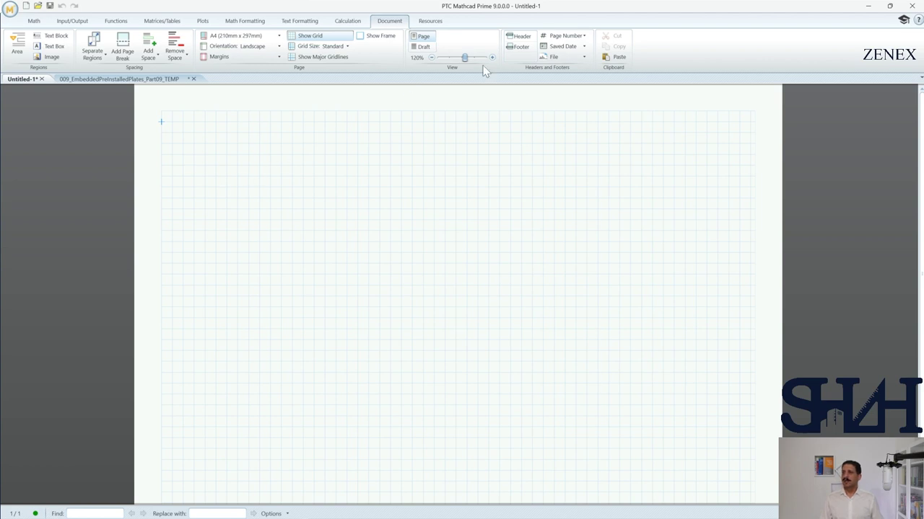
# Add the text "SHAH Oy" at the left end of the page header in Times New Roman.
pyautogui.click(522, 37)
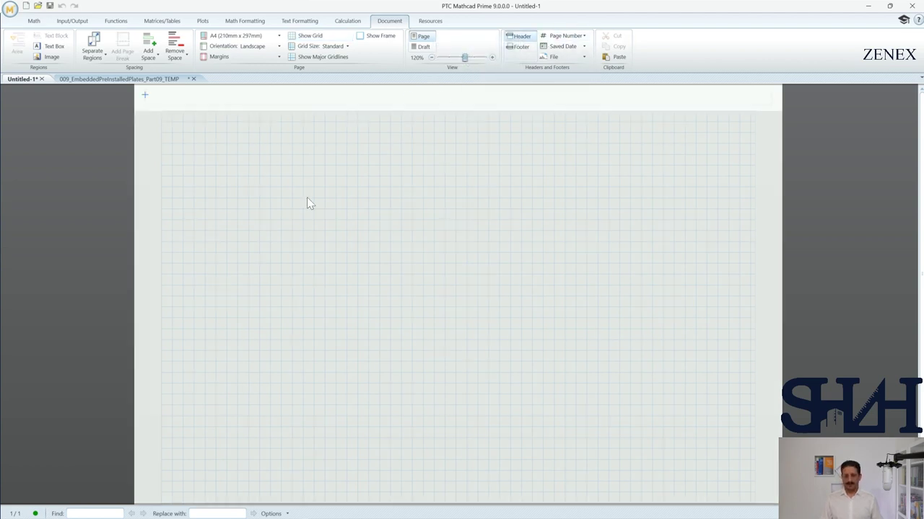
pyautogui.click(151, 100)
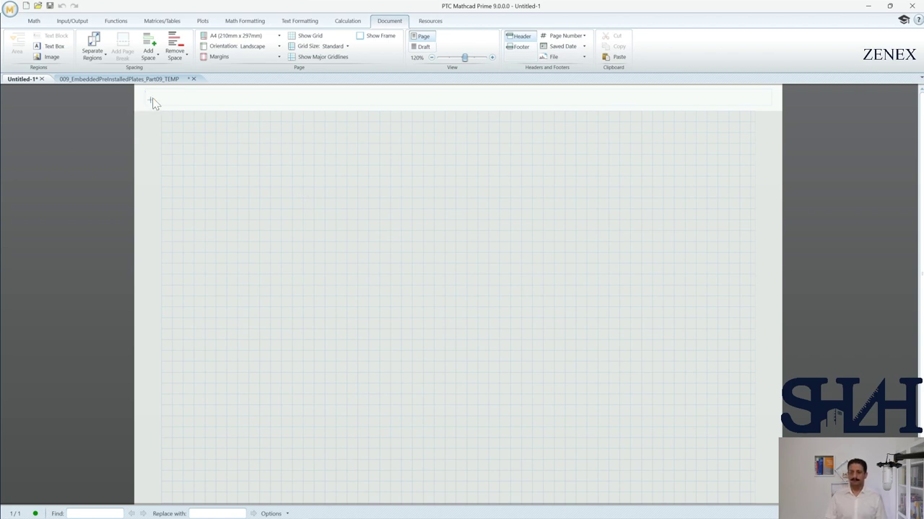
pyautogui.write('SHAH Oy')
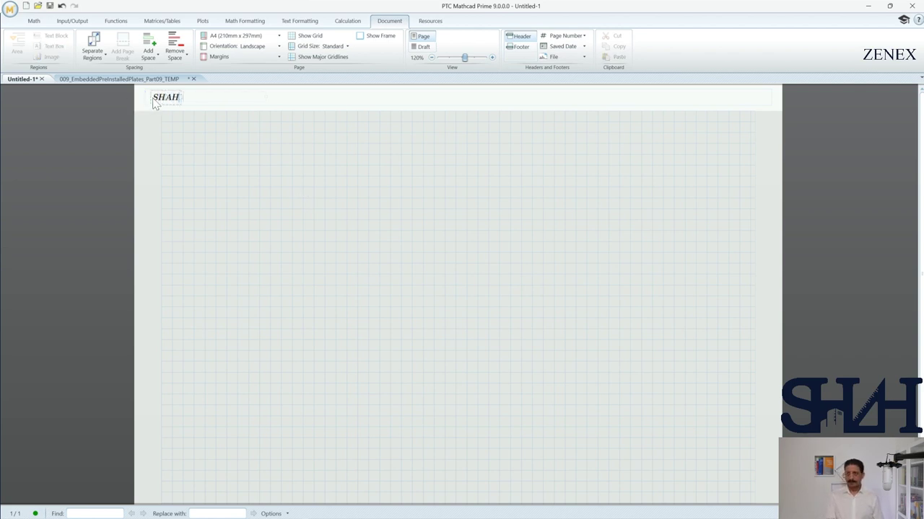
pyautogui.hotkey('ctrl', 'a')
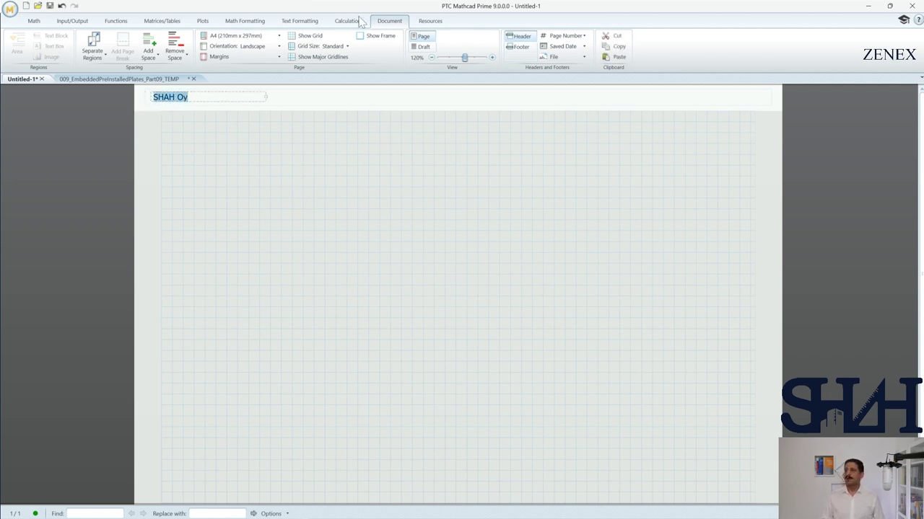
pyautogui.click(308, 23)
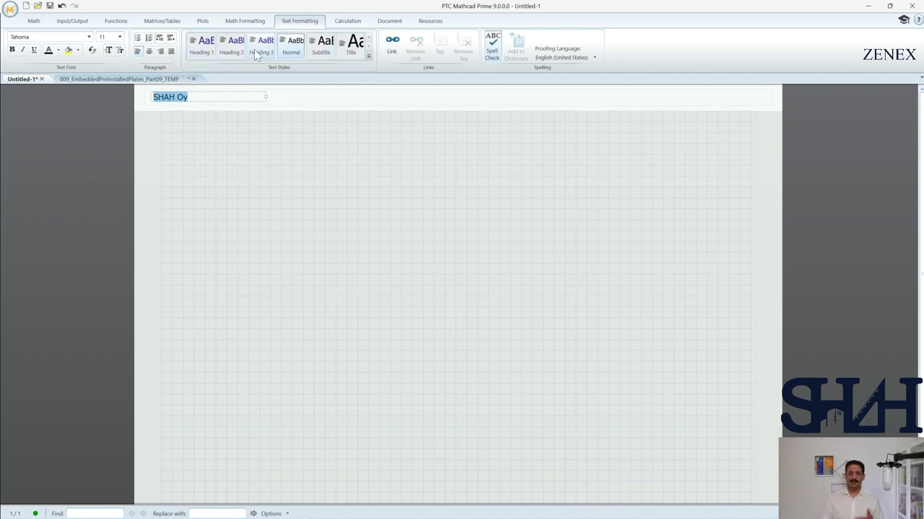
pyautogui.click(44, 36)
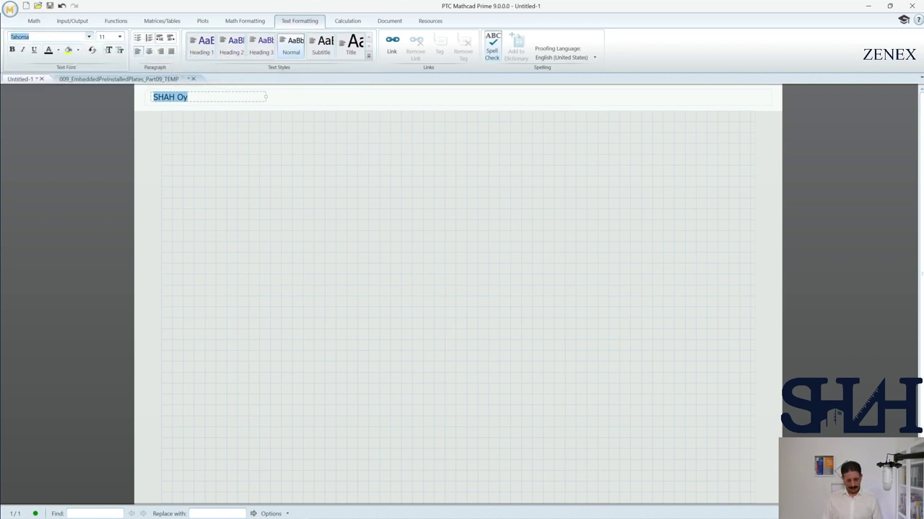
pyautogui.write('Times New Roman')
pyautogui.press('Return')
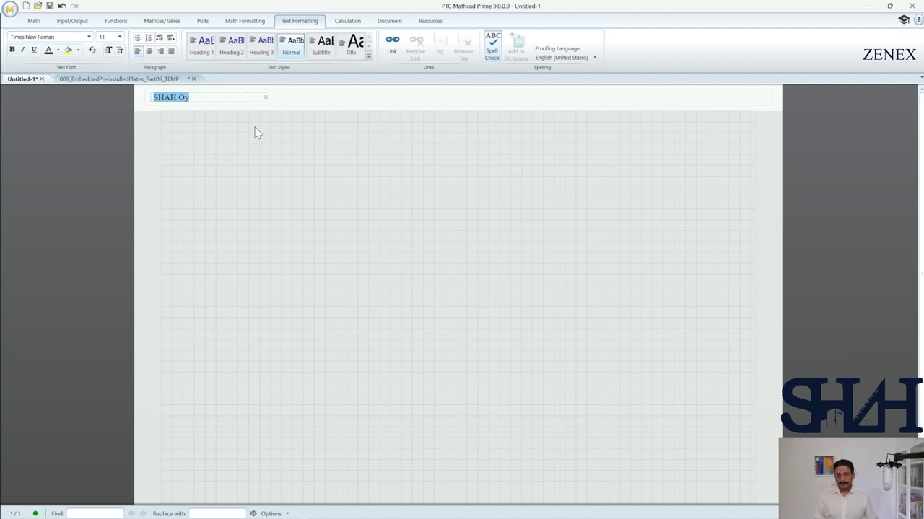
# Add the text "Project xxx" at the right end of the page header in Times New Roman.
pyautogui.click(648, 101)
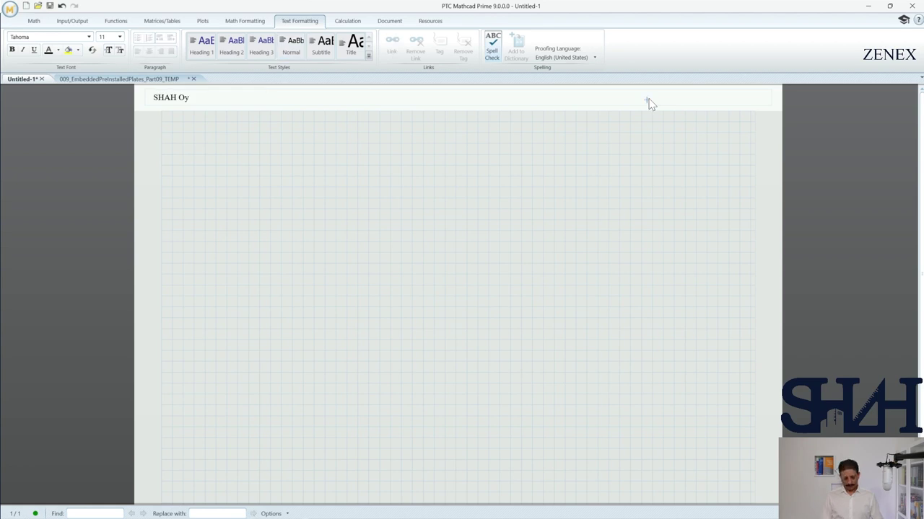
pyautogui.write('Project')
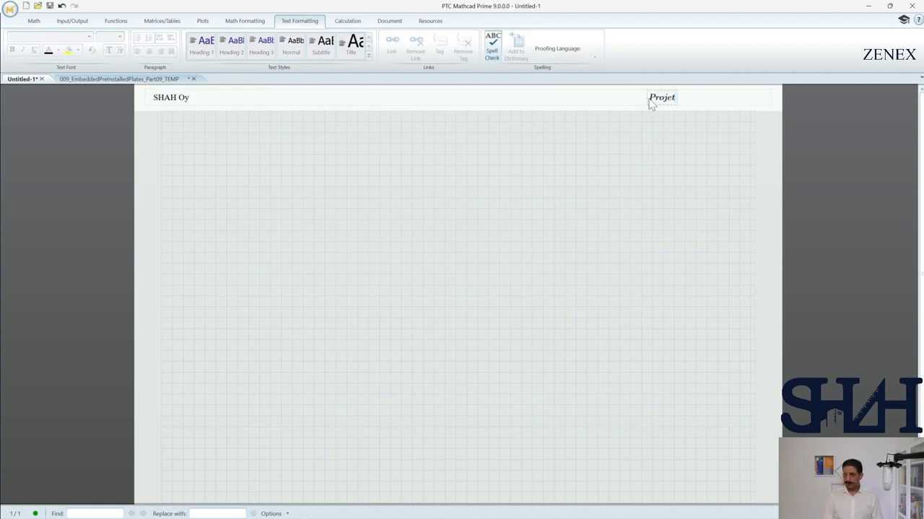
pyautogui.write(' xxx')
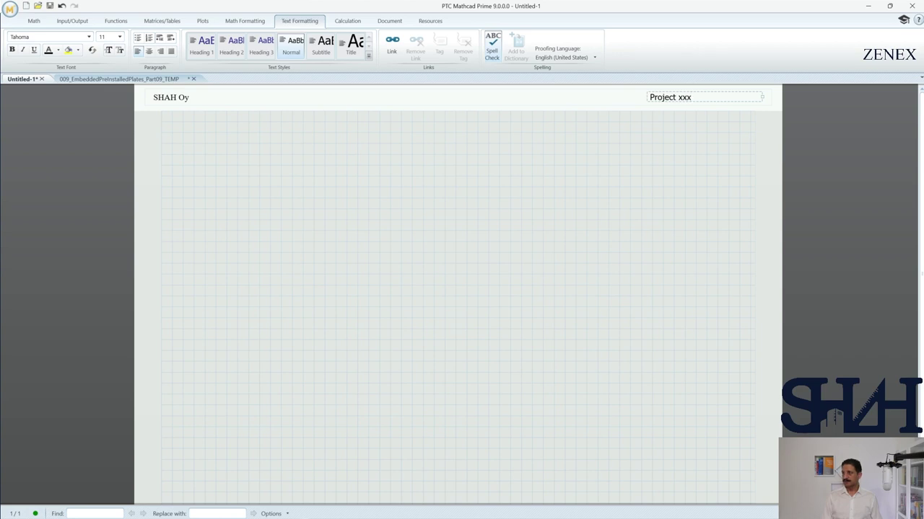
pyautogui.hotkey('ctrl', 'a')
pyautogui.write('Times New Roman')
pyautogui.press('Return')
# Add a second line reading "Date 14/06/2023" beneath the project text in the header.
pyautogui.press('End')
pyautogui.press('Return')
pyautogui.write('Date')
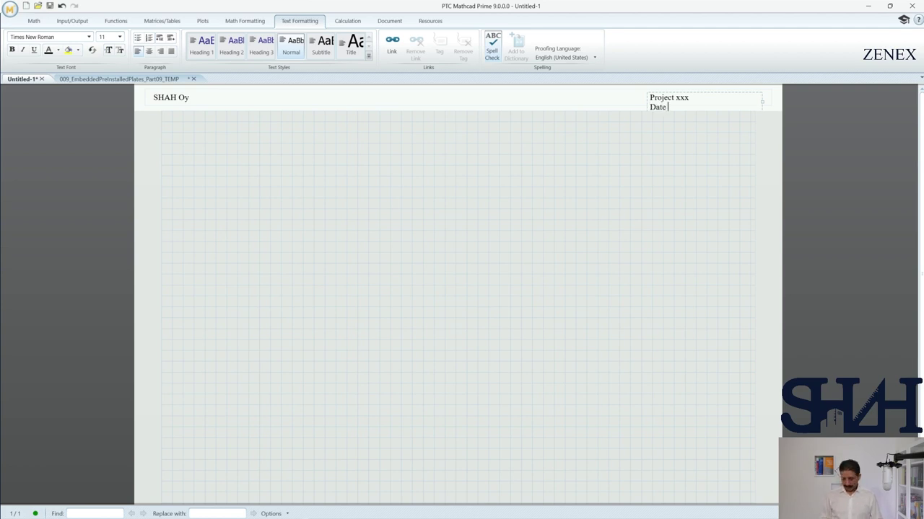
pyautogui.write(' 14/06/2023')
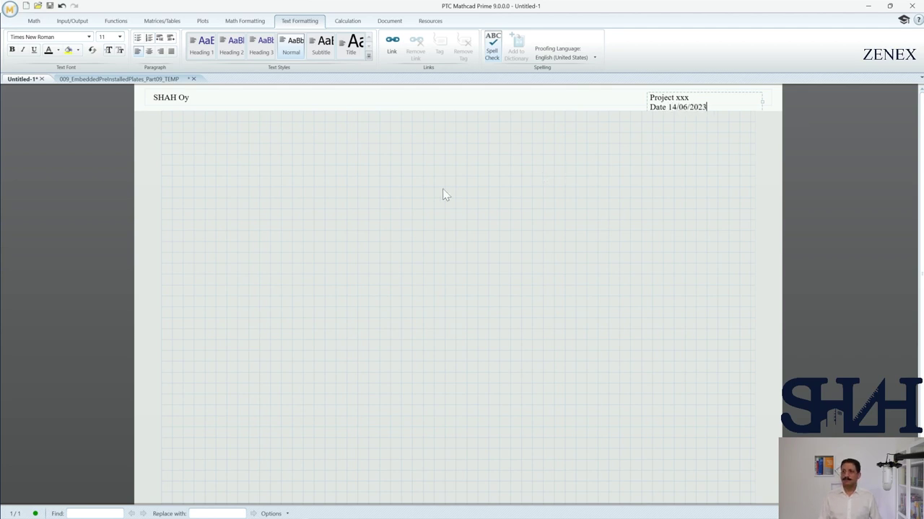
# Insert a page number in the "# of #" format at the right end of the page footer.
pyautogui.click(390, 22)
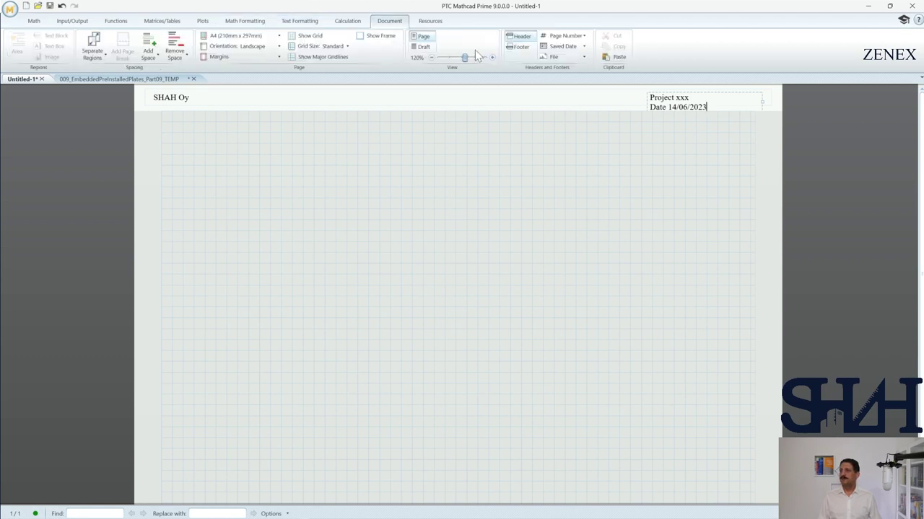
pyautogui.click(518, 46)
pyautogui.scroll(-1, 592, 399)
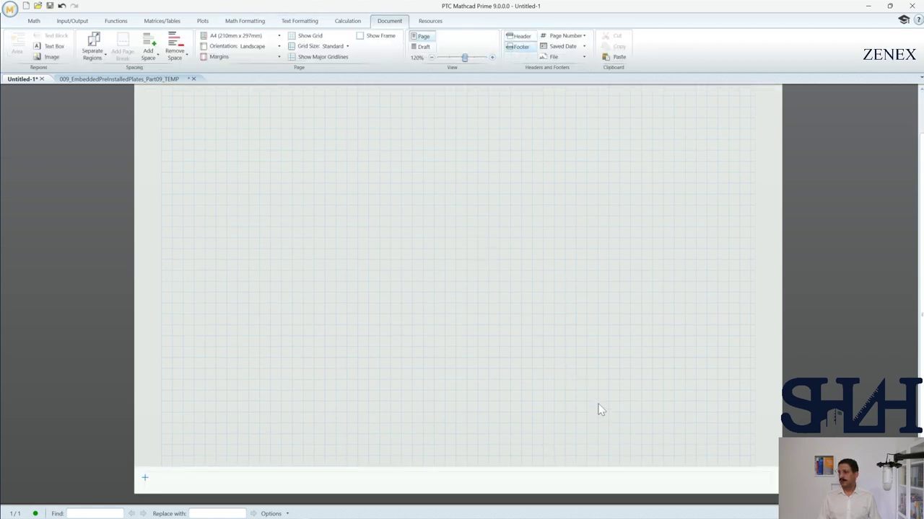
pyautogui.click(710, 483)
pyautogui.click(565, 36)
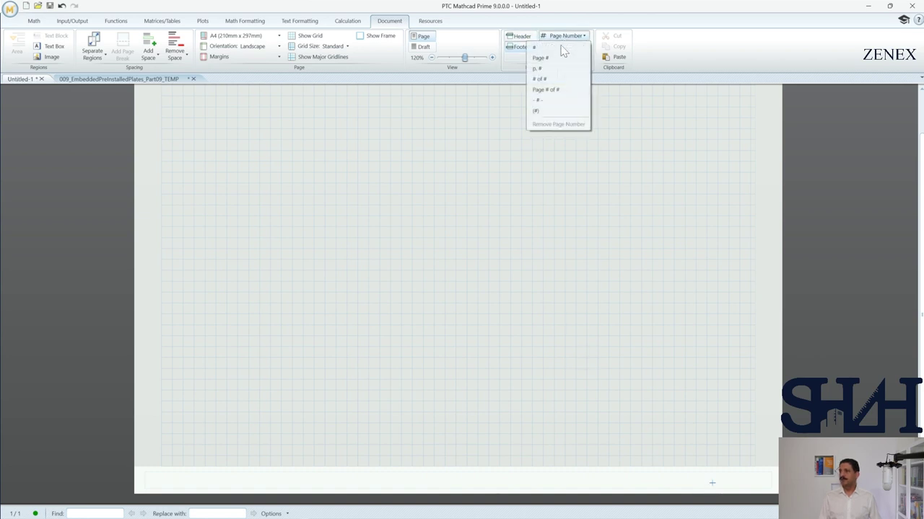
pyautogui.click(543, 79)
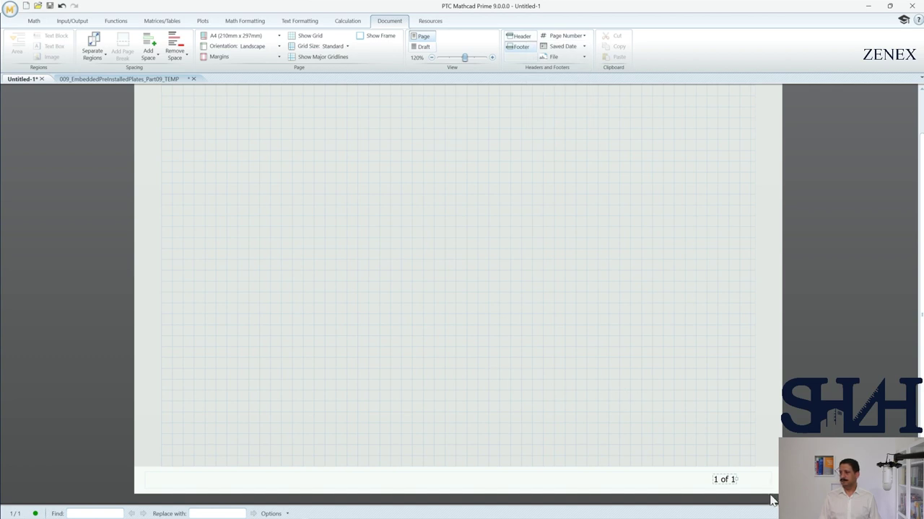
# Set the footer page number's font to Times New Roman and return to the worksheet body.
pyautogui.doubleClick(724, 480)
pyautogui.tripleClick(724, 480)
pyautogui.click(307, 22)
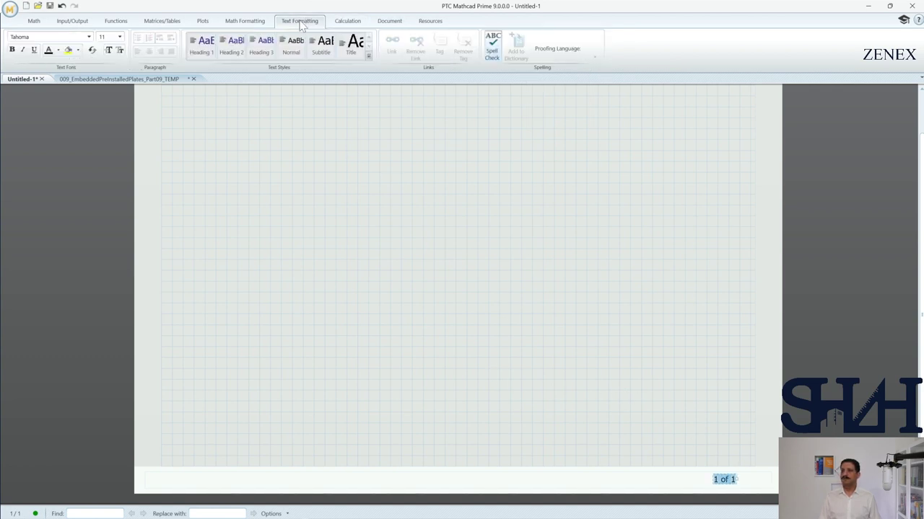
pyautogui.hotkey('ctrl', 'shift', 'f')
pyautogui.write('Times New Roman')
pyautogui.press('Return')
pyautogui.click(275, 314)
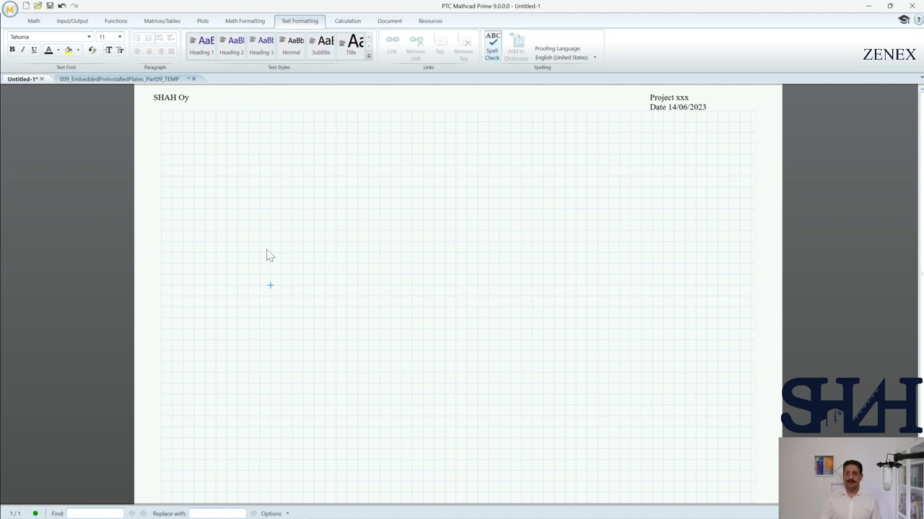
# Switch to the 009_EmbeddedPreInstalledPlates_Part09_TEMP worksheet and add the bold headings "Initial Data" and "Supporting Concrete Element".
pyautogui.click(106, 81)
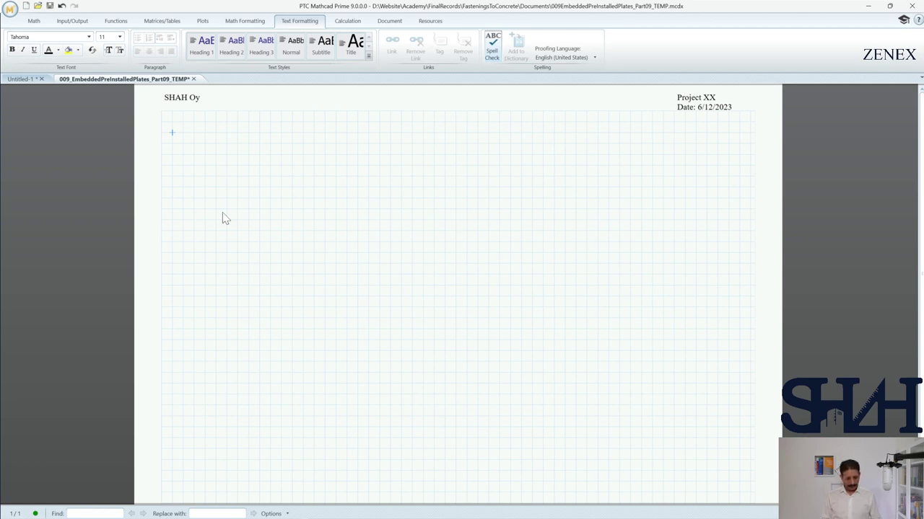
pyautogui.write('Initial Data')
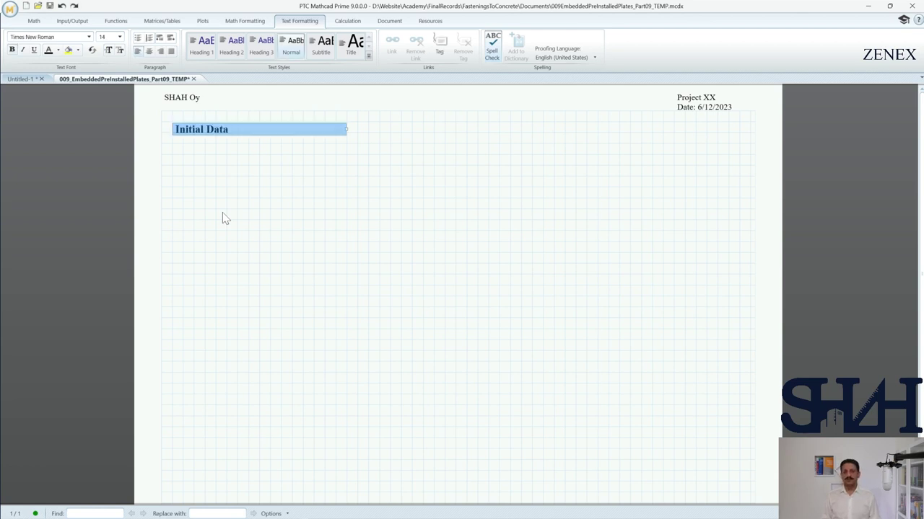
pyautogui.click(172, 155)
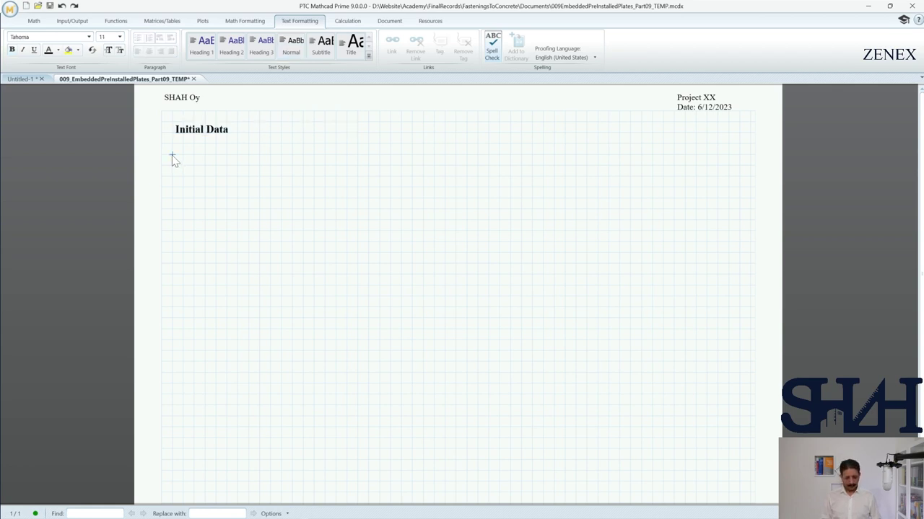
pyautogui.write('Supporting Concrete Element')
# Paste the labelled definitions t_Wall := 400 mm, h_Wall := 4000 mm and f_ck := 30 MPa beneath the Supporting Concrete Element heading.
pyautogui.click(172, 155)
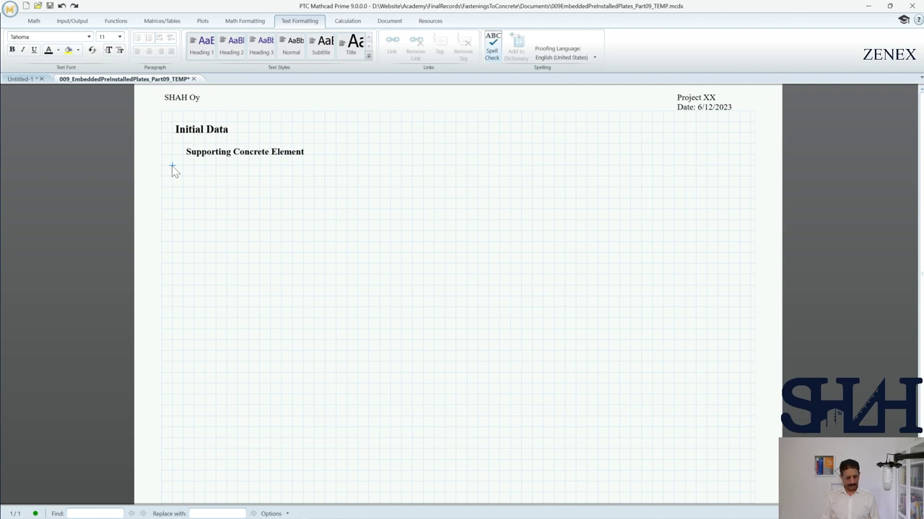
pyautogui.hotkey('ctrl', 'v')
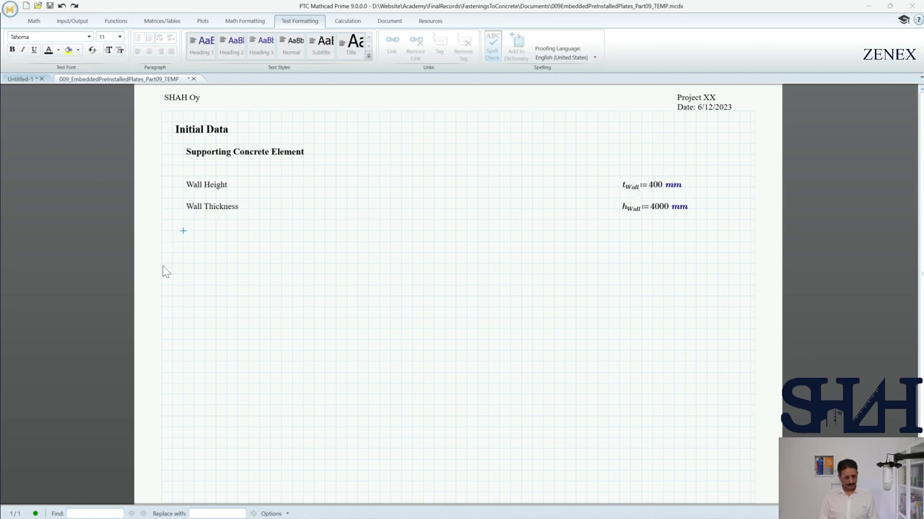
pyautogui.hotkey('ctrl', 'v')
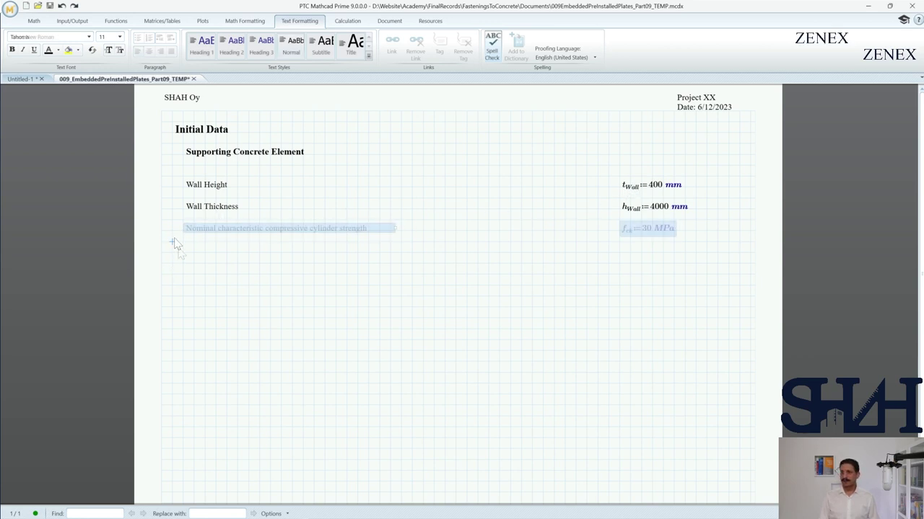
# Paste the Concrete Elasticity Modulus row with E_c := 33 GPa and the concrete failure partial factor row with γ_Mc := 1.5.
pyautogui.click(173, 253)
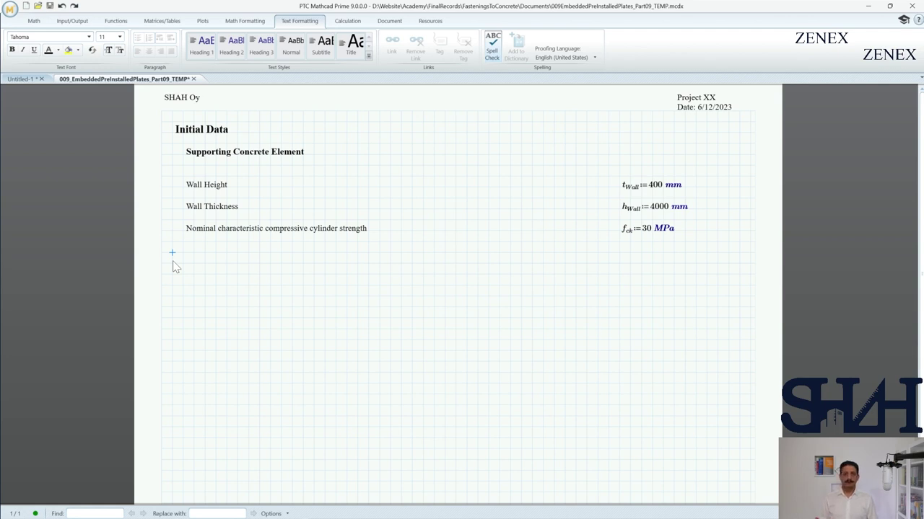
pyautogui.hotkey('ctrl', 'v')
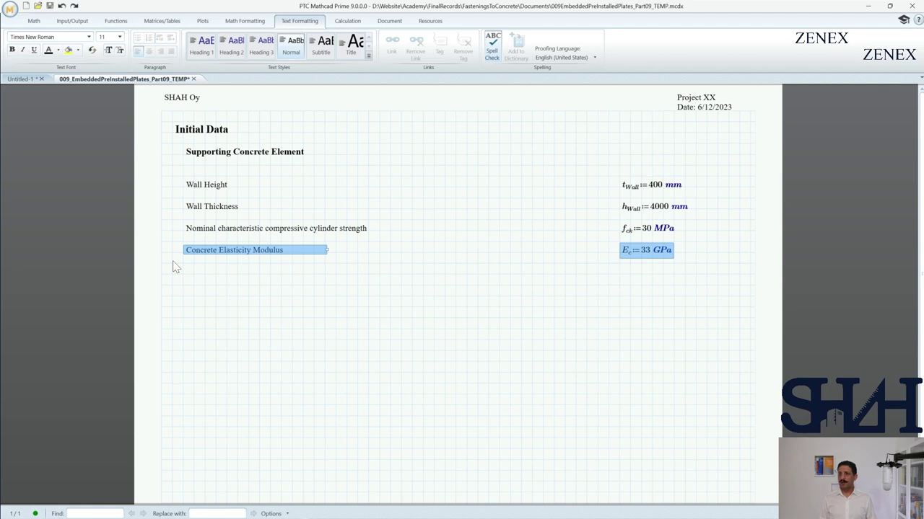
pyautogui.click(173, 265)
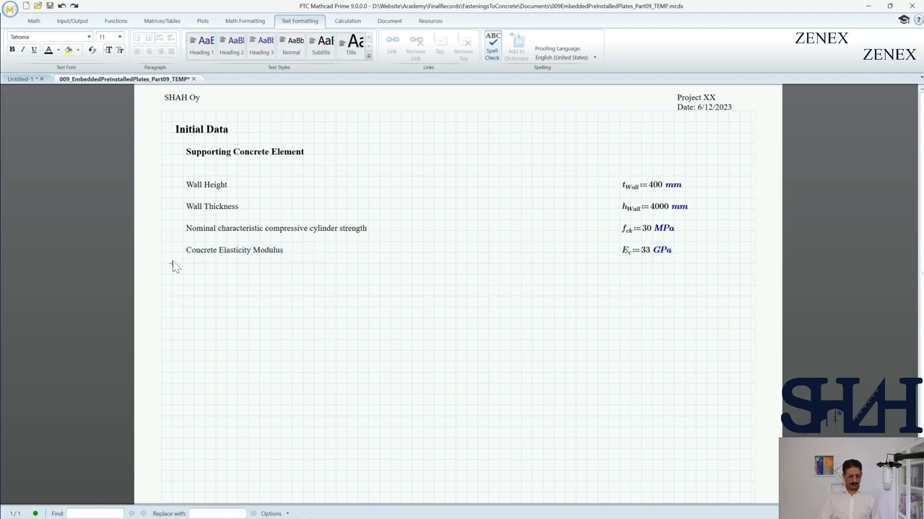
pyautogui.hotkey('ctrl', 'v')
# Add the bold heading "Embedded Plate And Fasteners" below the partial factor row and paste the Plate Width row with b_pl := 300 mm.
pyautogui.click(172, 278)
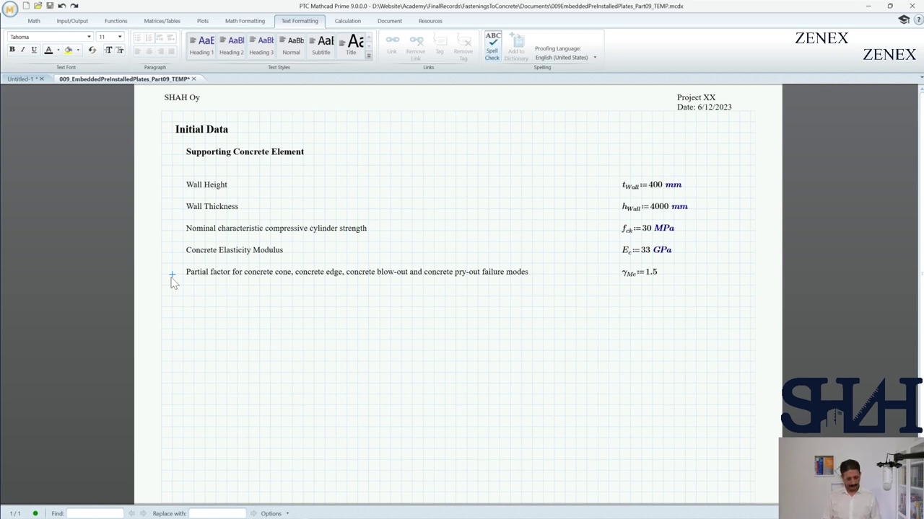
pyautogui.write('Embedded Plate And Fasteners')
pyautogui.click(171, 311)
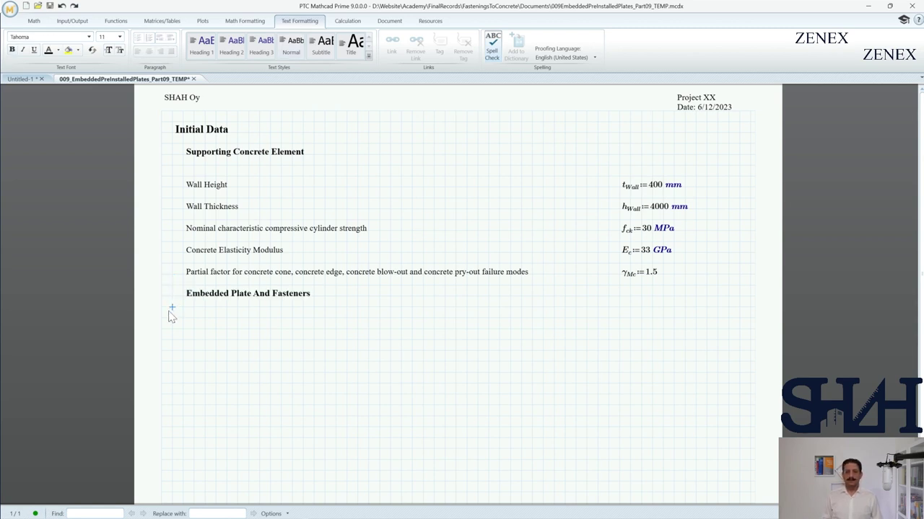
pyautogui.hotkey('ctrl', 'v')
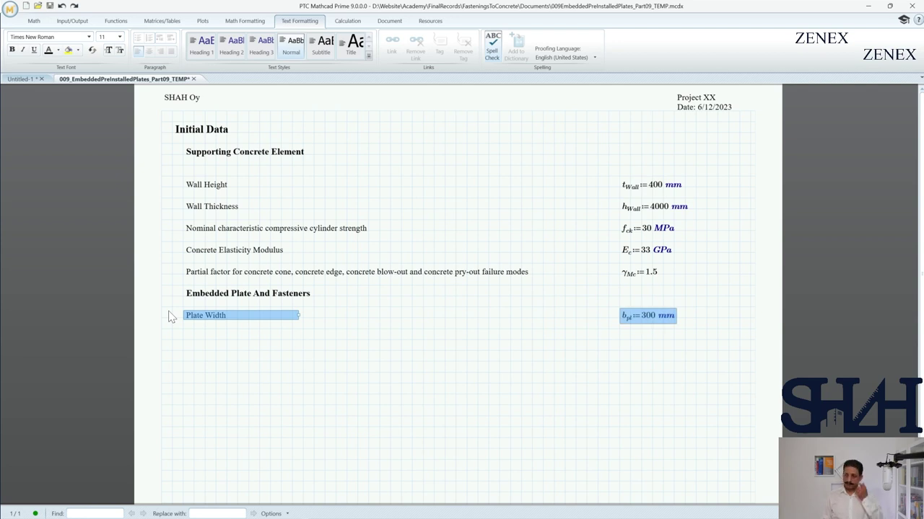
# Add the Plate Length row with l_pl := 300 mm and the Fastener Diameter row with φ_s := 16 mm.
pyautogui.write('Plate Length')
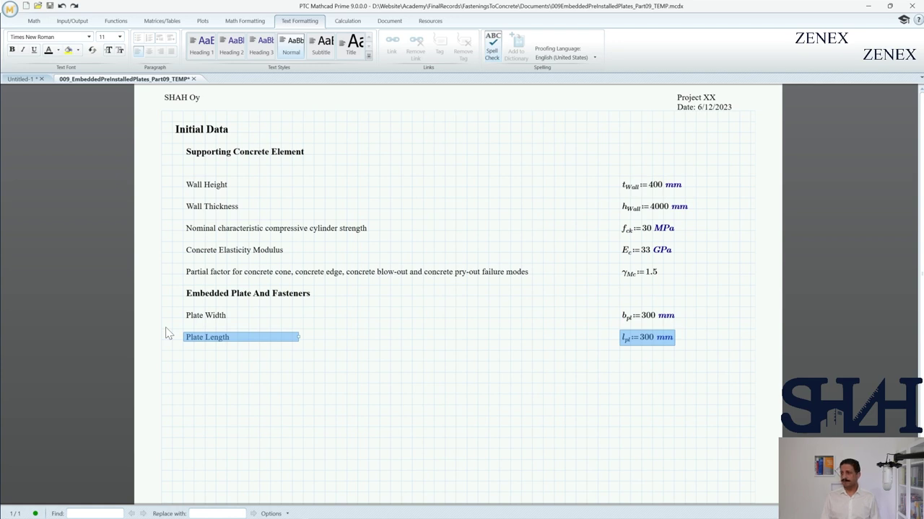
pyautogui.click(165, 329)
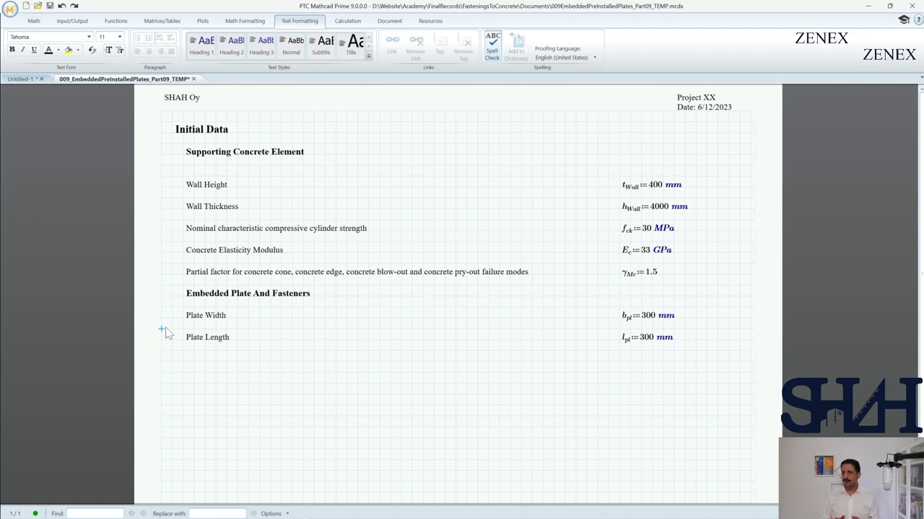
pyautogui.write('Fastener Diameter φs:=16 mm')
pyautogui.scroll(-1, 166, 333)
# Paste the rows for fasteners per row n_s := 2 and internal fastener distances s_1 := 180 mm and s_2 := 180 mm.
pyautogui.click(171, 322)
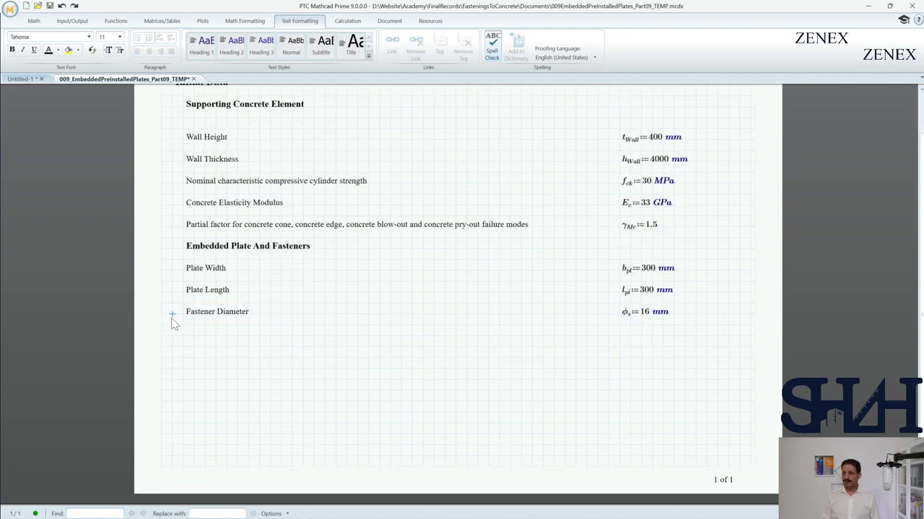
pyautogui.hotkey('ctrl', 'v')
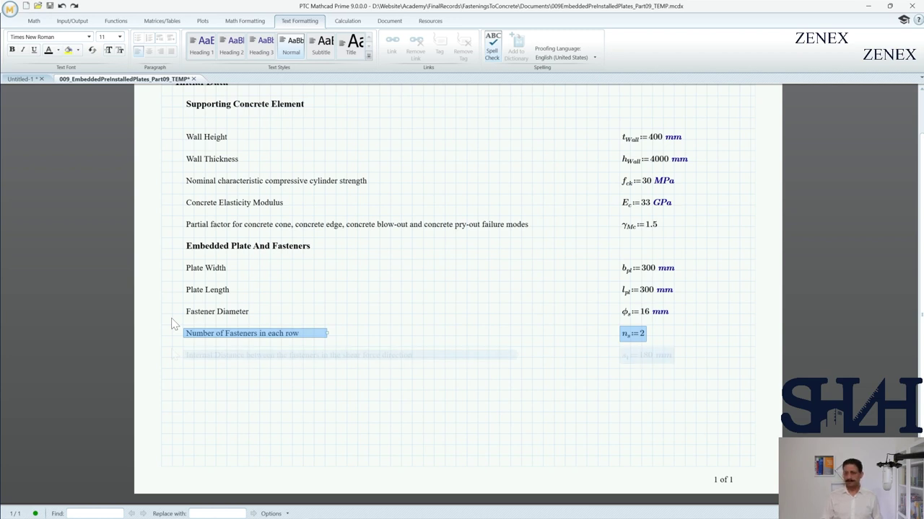
pyautogui.hotkey('ctrl', 'y')
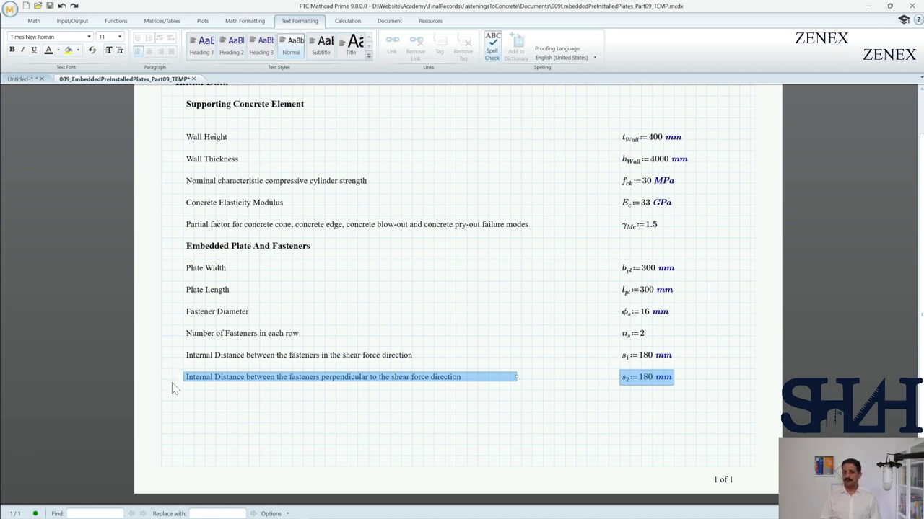
# Paste the edge distance rows c_1 := 710 mm and c_2 := 110 mm and the Effective Embedment Depth row h_ef := 157 mm.
pyautogui.click(171, 399)
pyautogui.hotkey('ctrl', 'v')
pyautogui.click(174, 414)
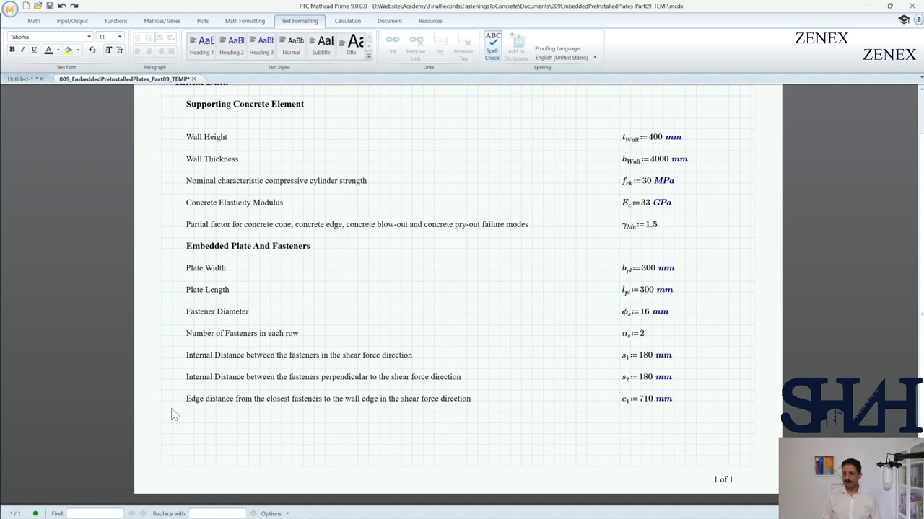
pyautogui.hotkey('ctrl', 'v')
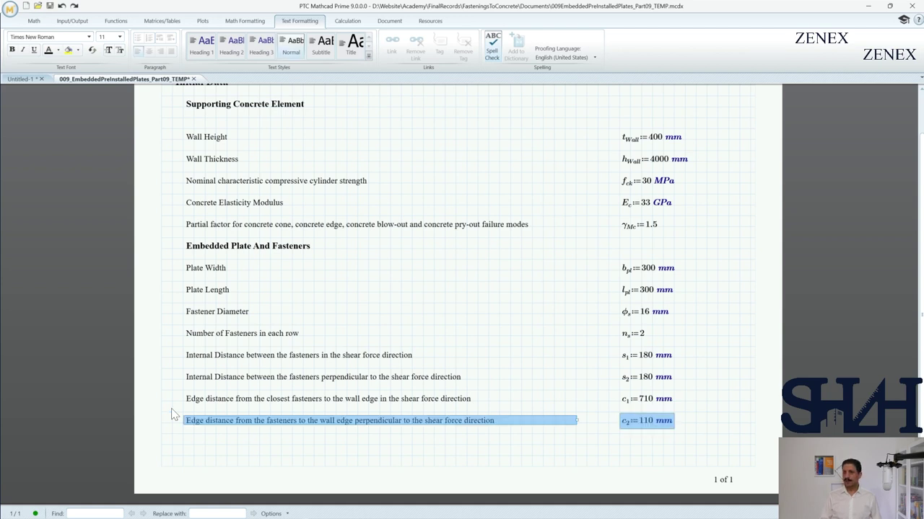
pyautogui.click(172, 414)
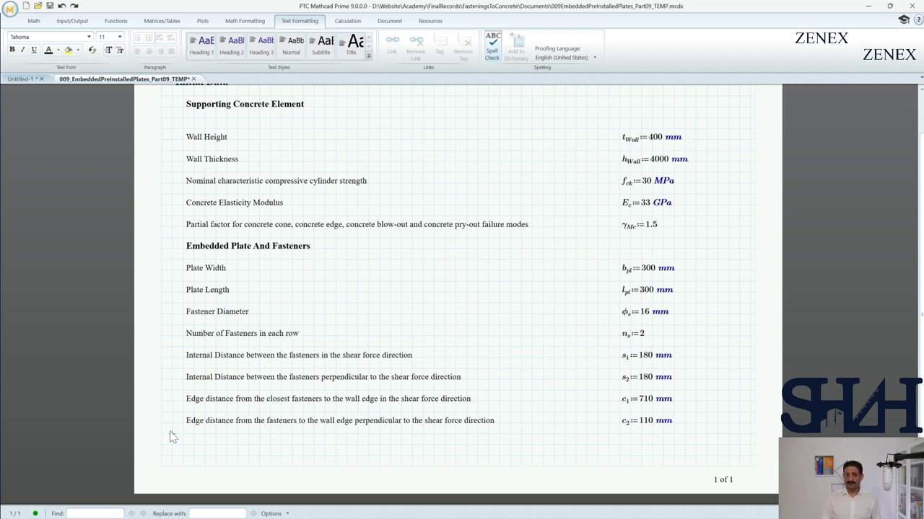
pyautogui.hotkey('ctrl', 'v')
# Paste the tension and shear force eccentricity rows with e_N := 0 mm and e_V := 0 mm on the second page.
pyautogui.click(171, 435)
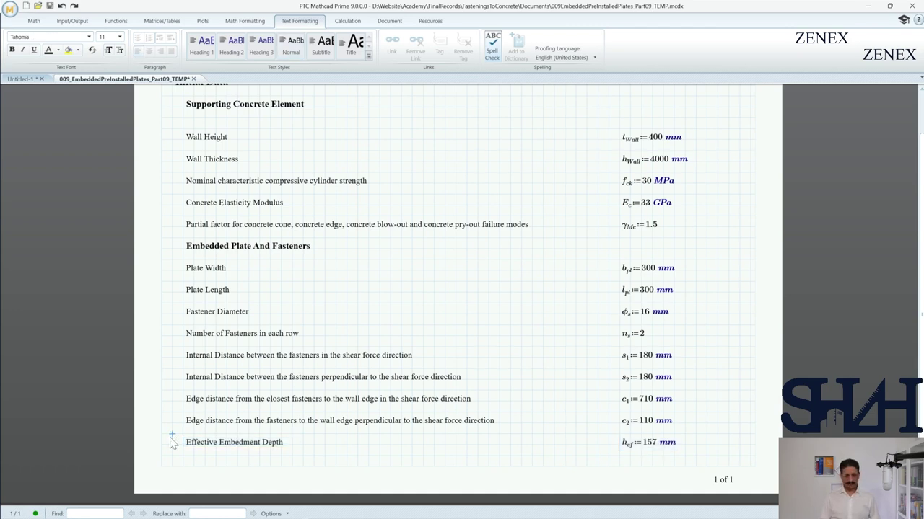
pyautogui.hotkey('ctrl', 'v')
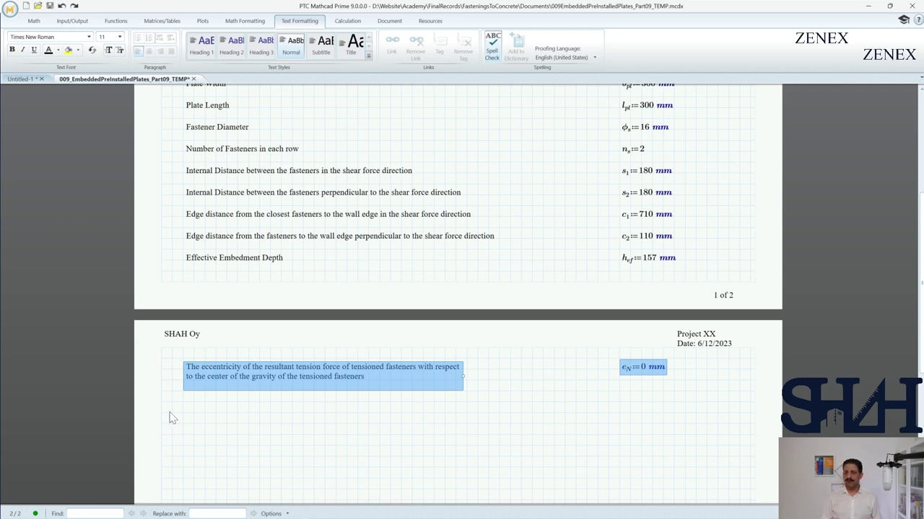
pyautogui.click(170, 417)
pyautogui.hotkey('ctrl', 'v')
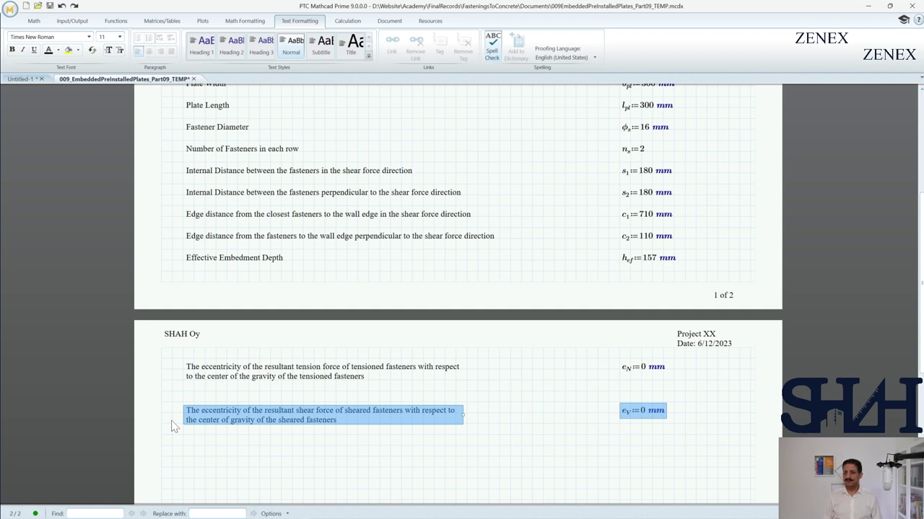
# Paste the headed fastener rows for head diameter d_h := 32 mm and head thickness t_h := 8 mm.
pyautogui.click(173, 440)
pyautogui.hotkey('ctrl', 'v')
pyautogui.scroll(-3, 175, 442)
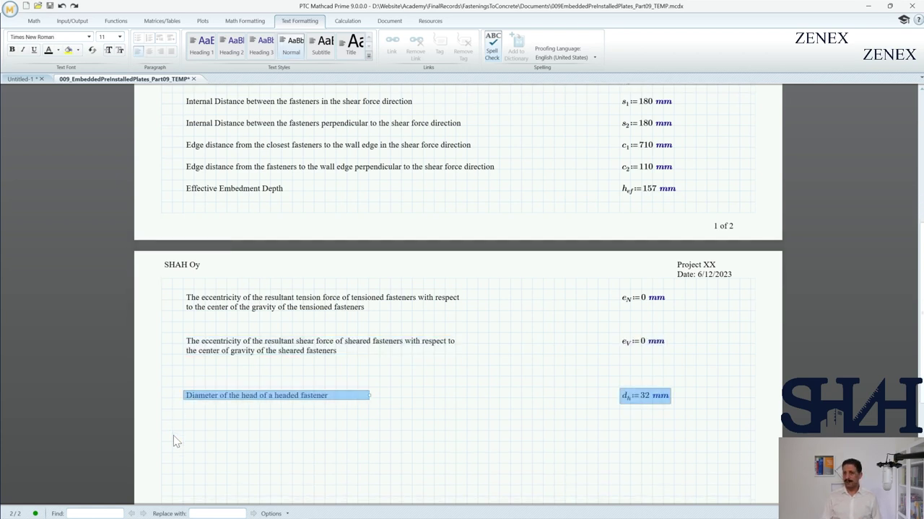
pyautogui.scroll(-5, 173, 441)
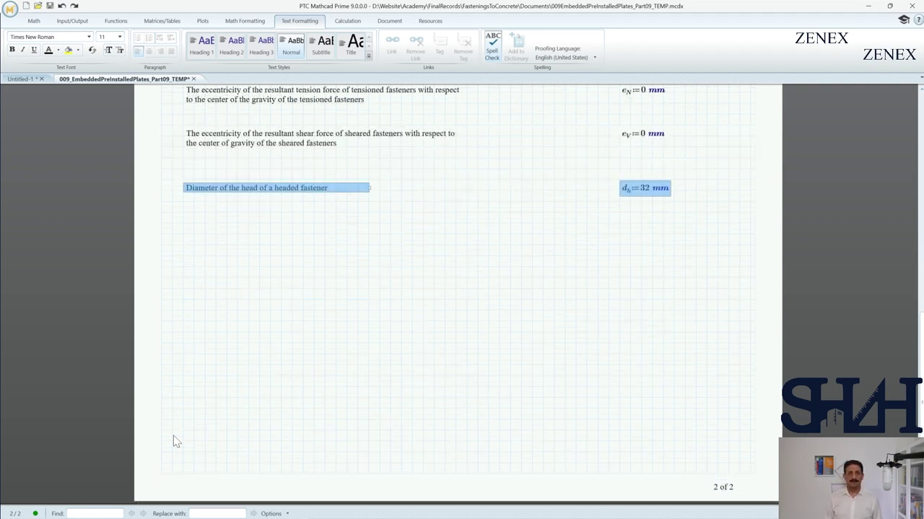
pyautogui.click(173, 205)
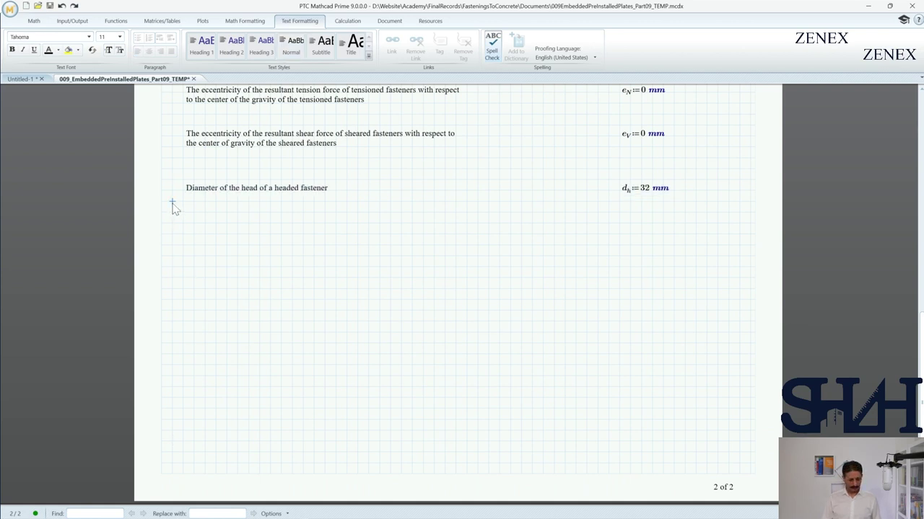
pyautogui.hotkey('ctrl', 'v')
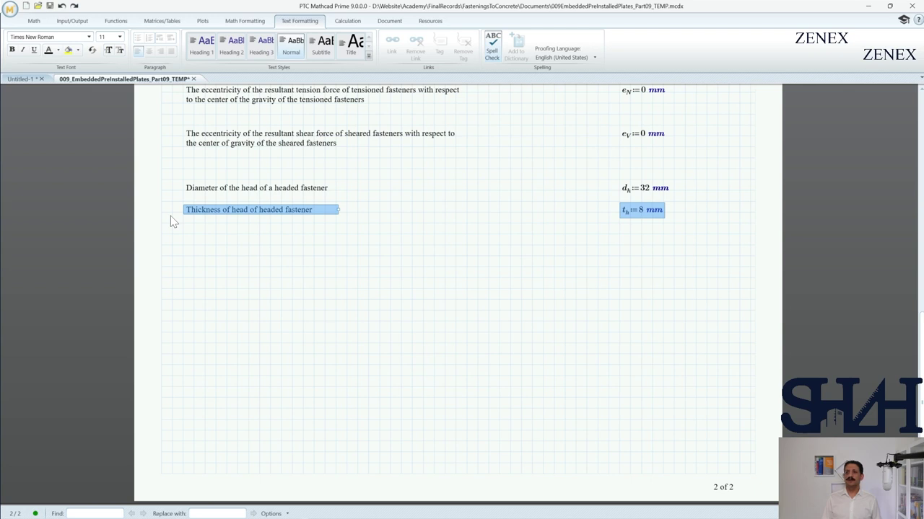
# Add the steel property rows for elasticity modulus E_s := 210 GPa, yield strength f_yk := 350 MPa and ultimate tensile strength f_uk := 450 MPa.
pyautogui.click(171, 218)
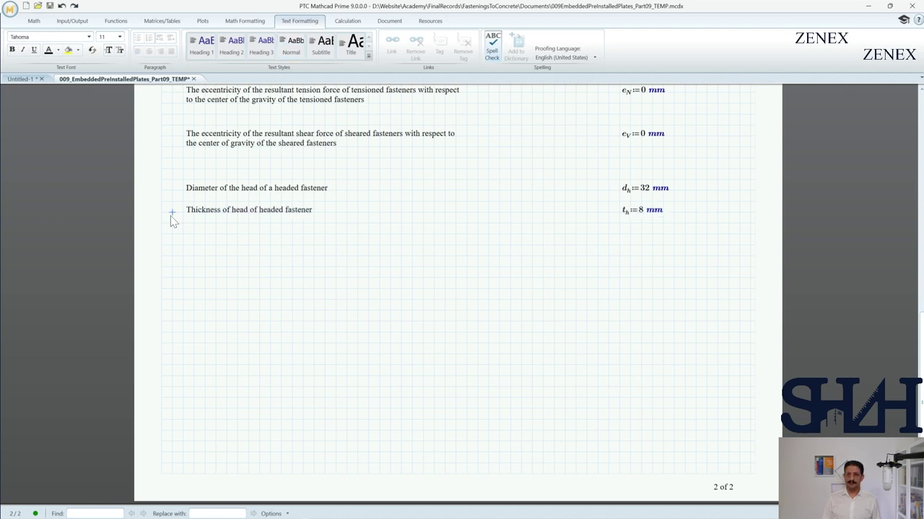
pyautogui.write('Steel modulus of elasticity Es:=210 GPa')
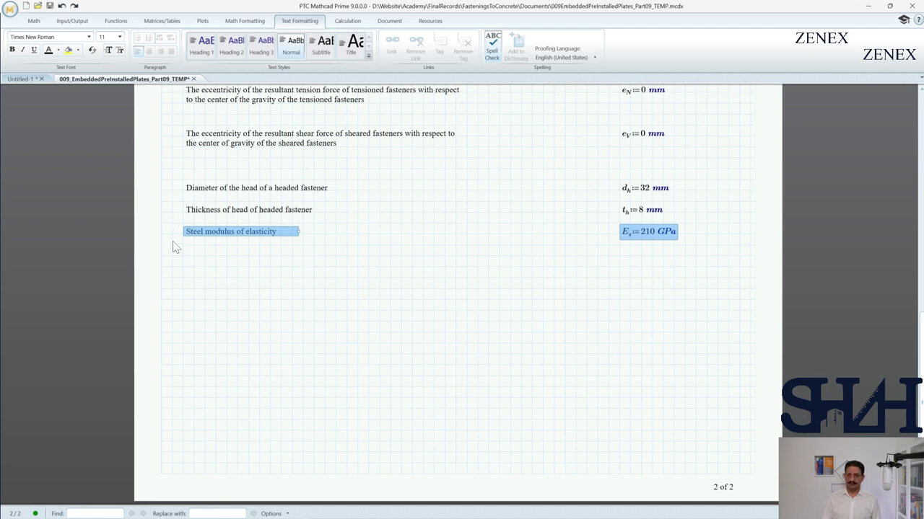
pyautogui.click(173, 245)
pyautogui.hotkey('ctrl', 'v')
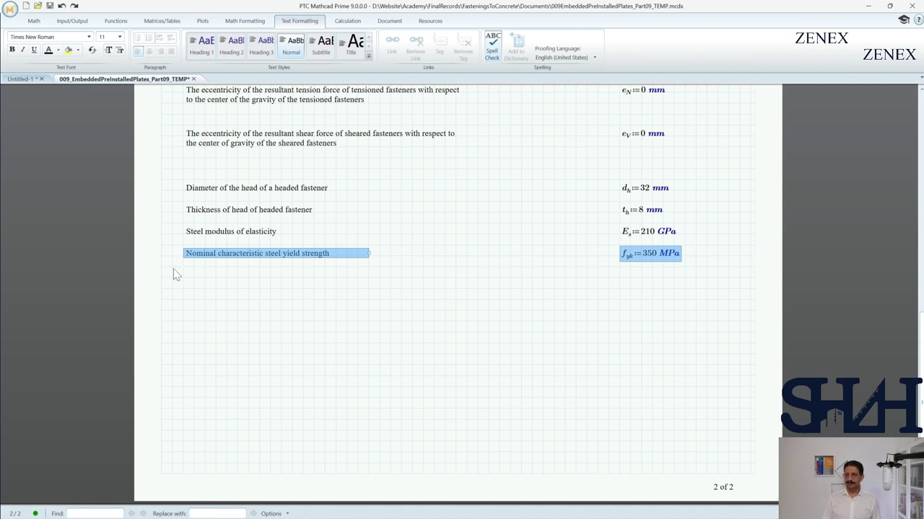
pyautogui.click(173, 268)
pyautogui.write('Nominal characteristic steel ultimate tensile strength')
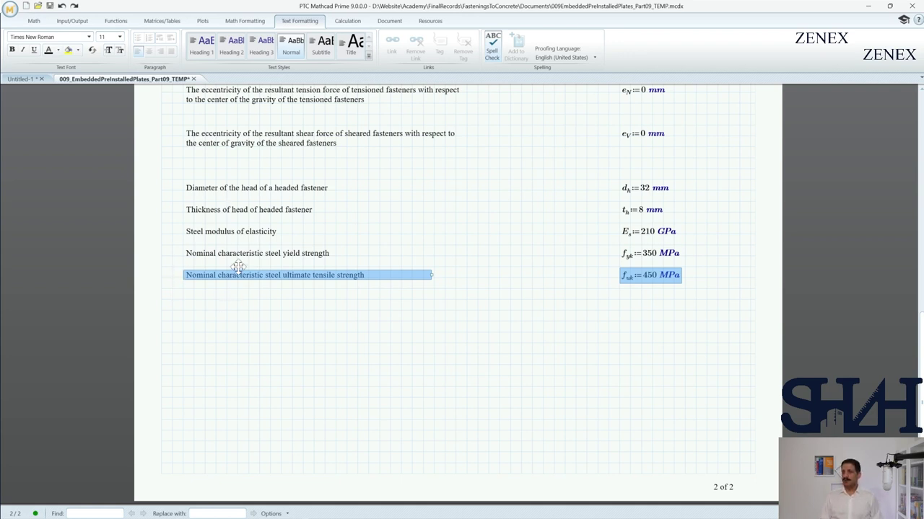
# Add the bold heading "Designed actions" with rows for N_Ed := 120 kN, bending moment M_Ed := 20 kN·m and shear force V_Ed := 10 kN.
pyautogui.click(175, 296)
pyautogui.write('Designed actions')
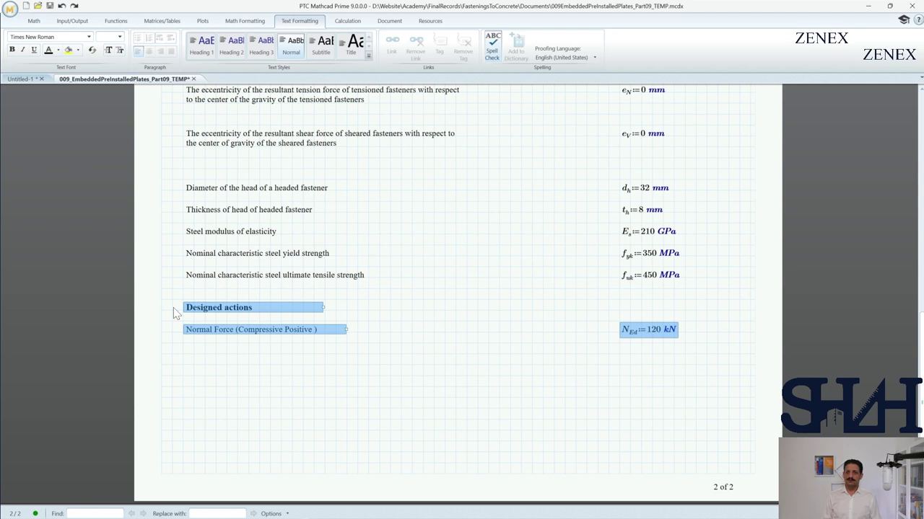
pyautogui.click(174, 354)
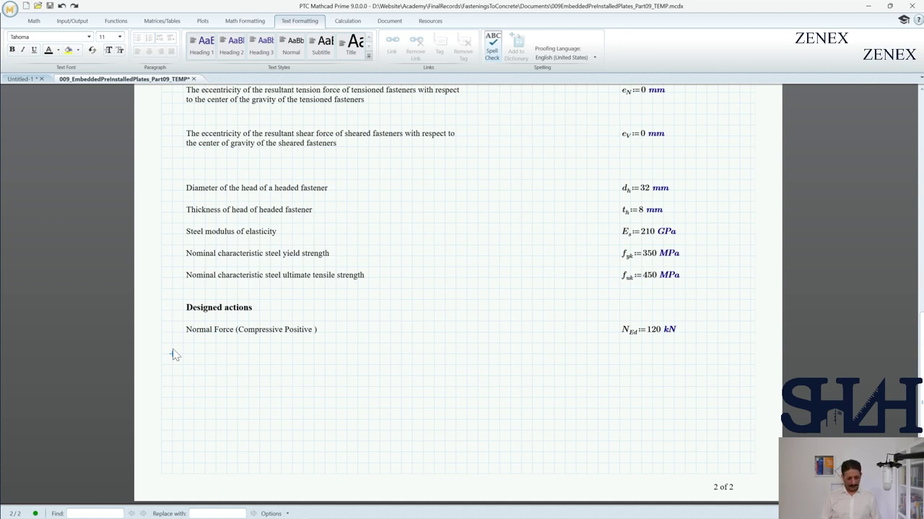
pyautogui.hotkey('ctrl', 'v')
pyautogui.click(173, 354)
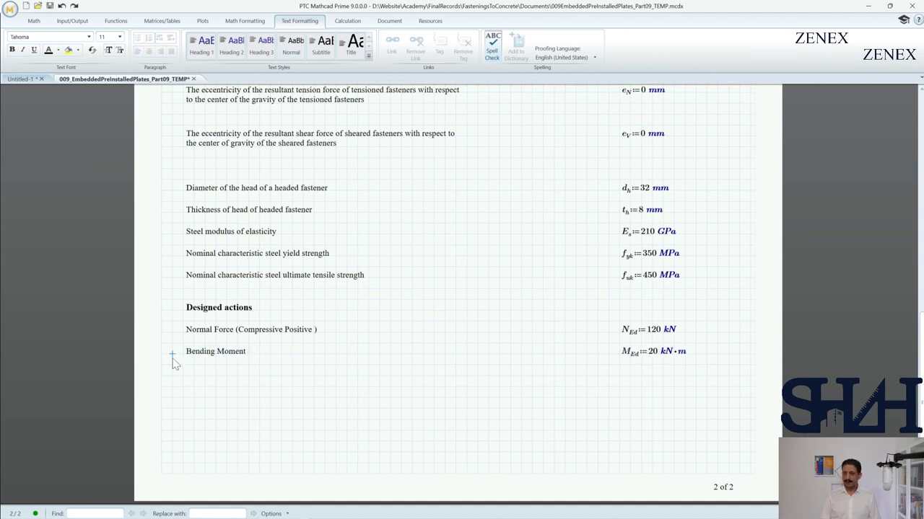
pyautogui.hotkey('ctrl', 'v')
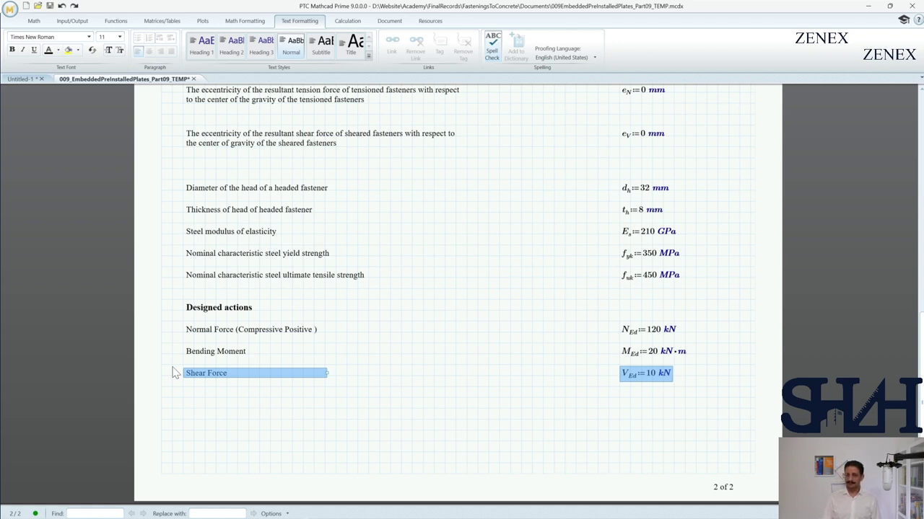
# Add the bold heading "Required Coefficients" at the start of the third page.
pyautogui.click(175, 411)
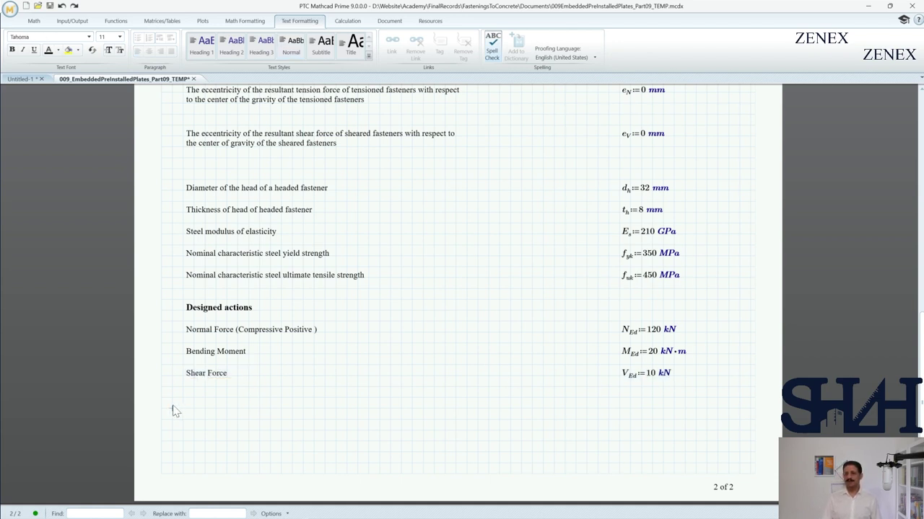
pyautogui.write('Required Coefficients')
pyautogui.scroll(-5, 179, 371)
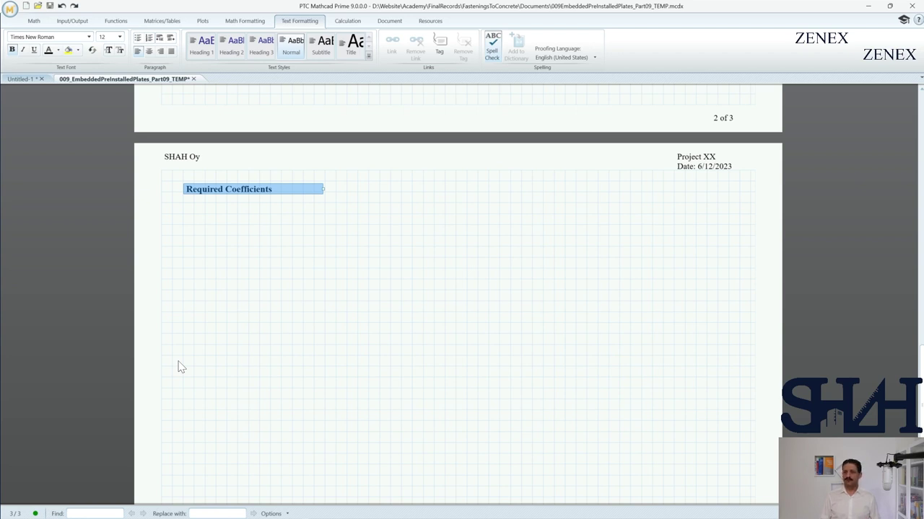
# Paste coefficients k_1 := 8.9, k_2 := 7.5 and the conditional k_6, giving 0.6 if f_uk ≤ 500 MPa, else 0.5.
pyautogui.click(178, 218)
pyautogui.click(184, 216)
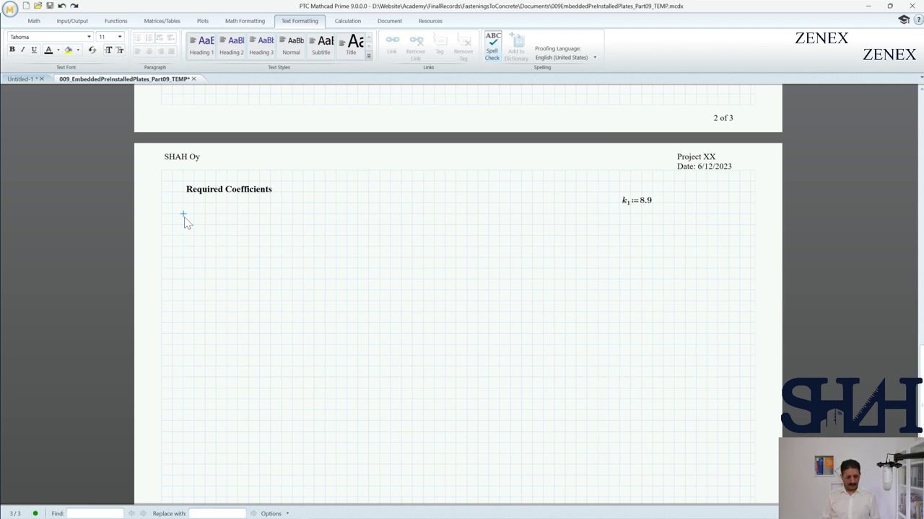
pyautogui.hotkey('ctrl', 'v')
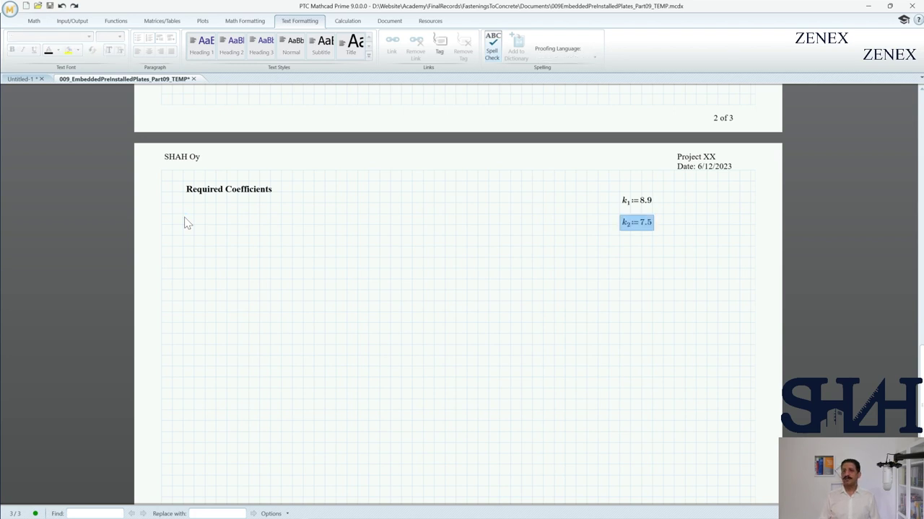
pyautogui.click(184, 224)
pyautogui.hotkey('ctrl', 'v')
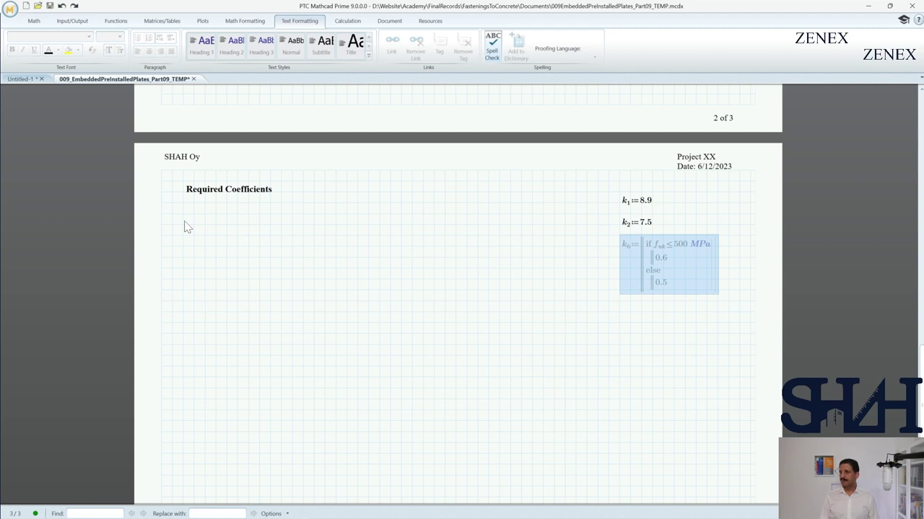
pyautogui.click(191, 238)
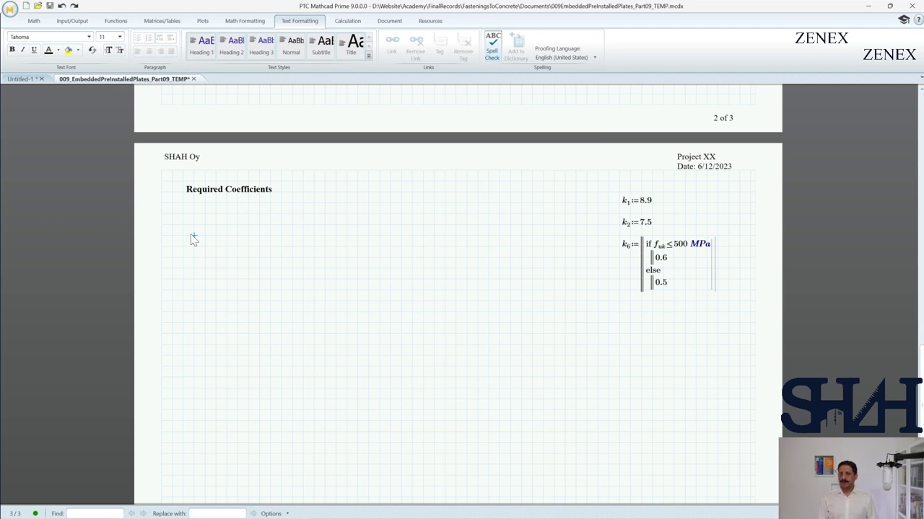
# Switch to the Untitled-1 worksheet and define f_uk := 450 MPa near the page's upper edge.
pyautogui.click(21, 79)
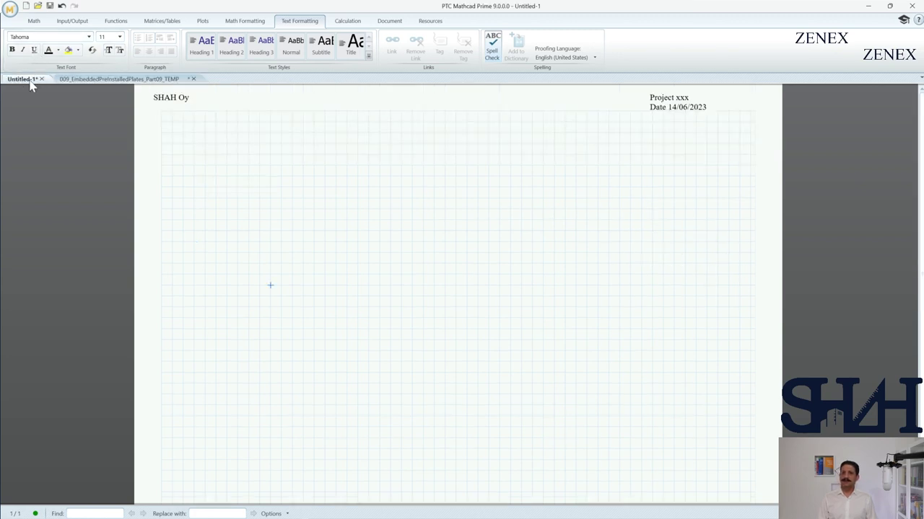
pyautogui.click(73, 21)
pyautogui.click(39, 22)
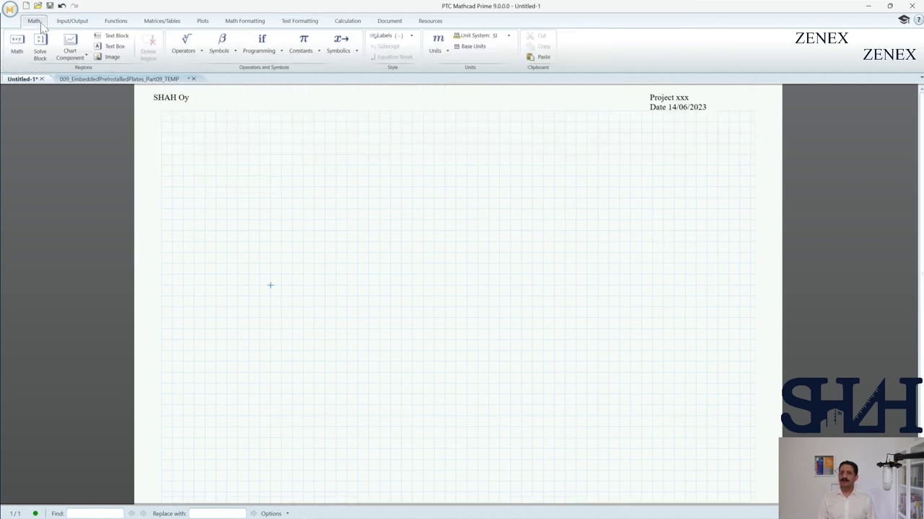
pyautogui.click(243, 180)
pyautogui.write('f')
pyautogui.write('.uk:')
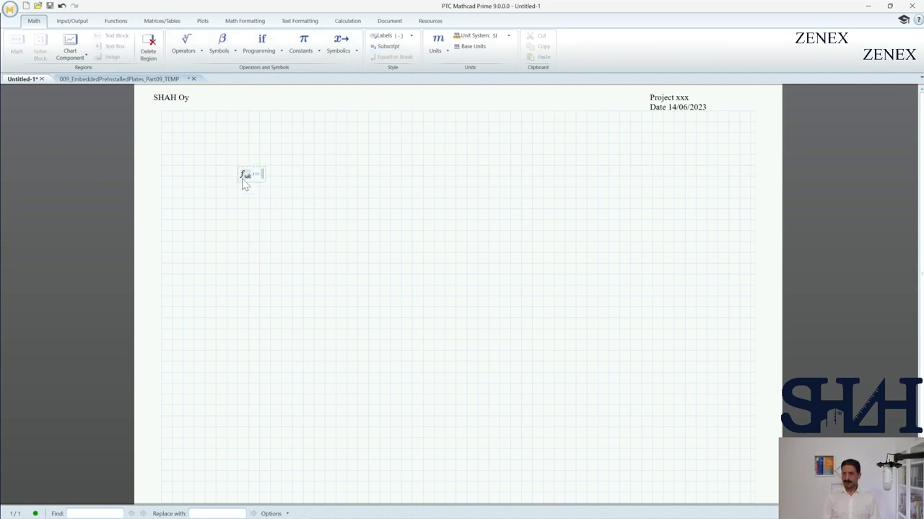
pyautogui.write('500')
pyautogui.press('BackSpace')
pyautogui.press('BackSpace')
pyautogui.press('BackSpace')
pyautogui.write('450MPa')
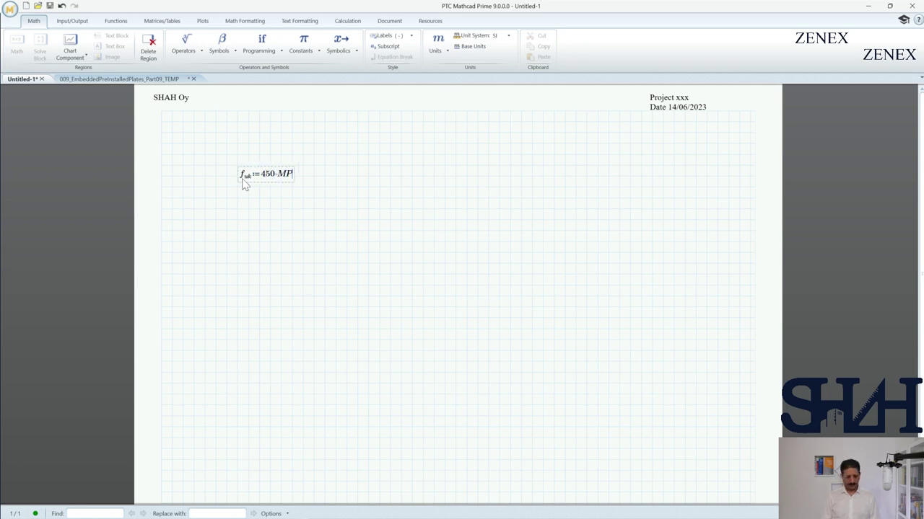
pyautogui.press('Return')
# Begin defining k_6 below f_uk with a program block containing an if statement.
pyautogui.write('k.6:')
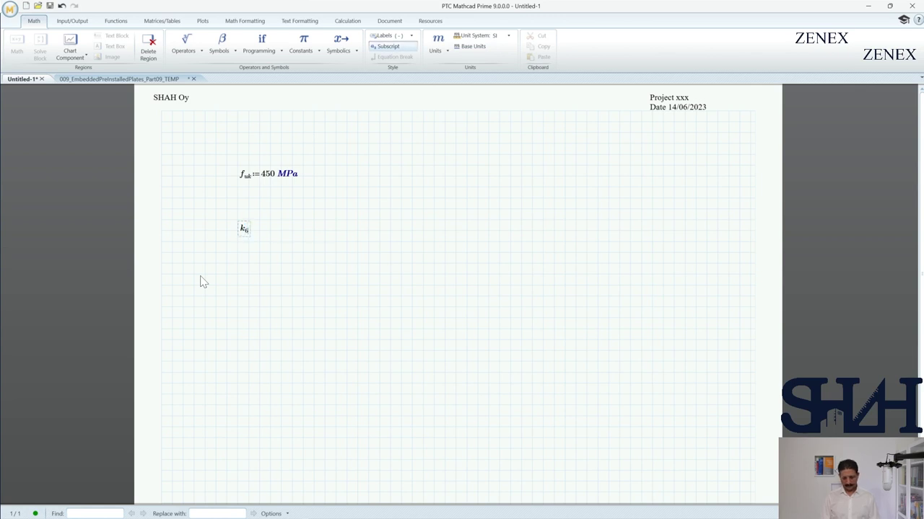
pyautogui.click(259, 44)
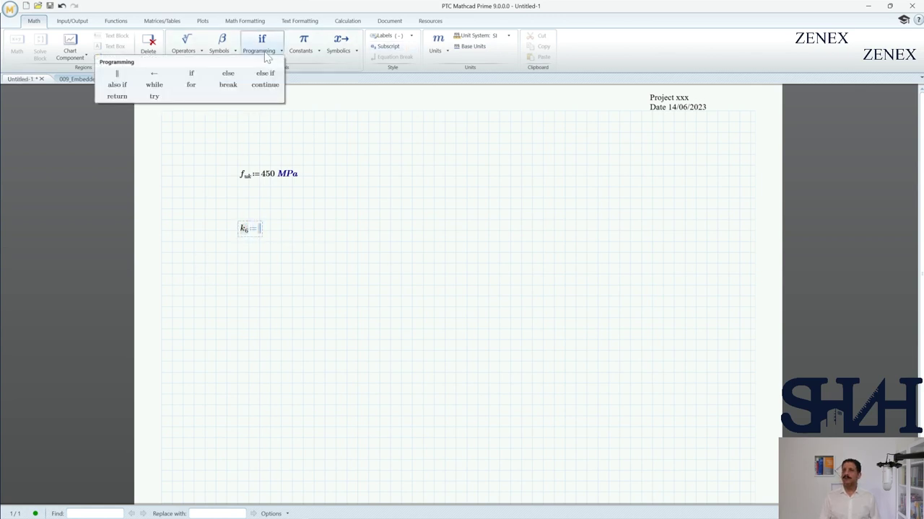
pyautogui.click(115, 78)
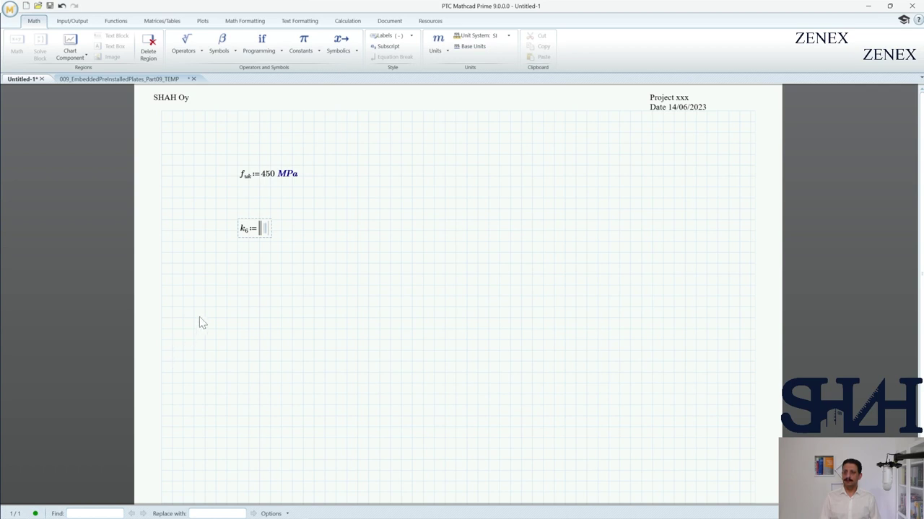
pyautogui.click(259, 45)
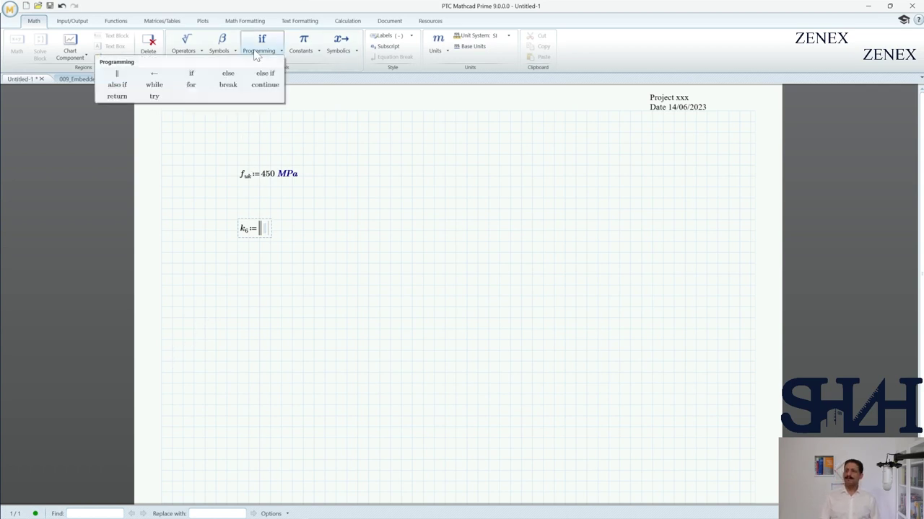
pyautogui.click(191, 75)
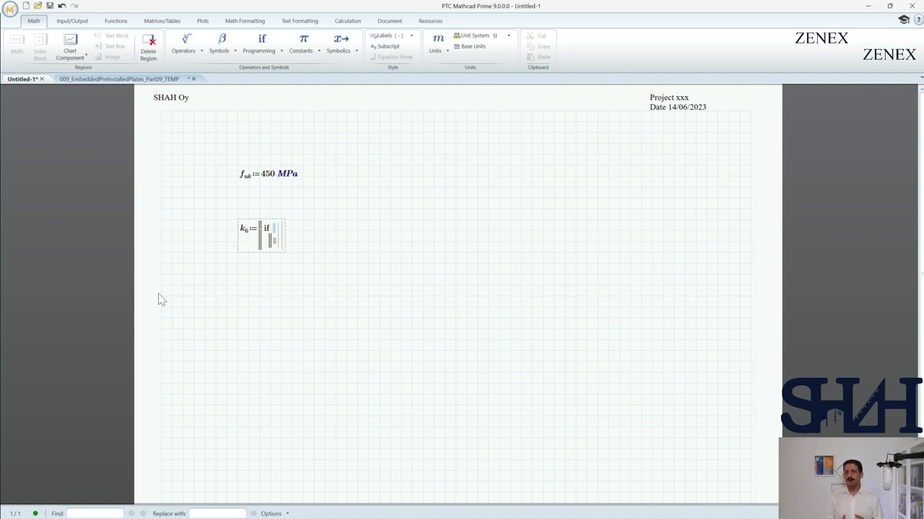
# Set the condition of the if statement in k_6 to f_uk ≤ 500 MPa.
pyautogui.click(108, 80)
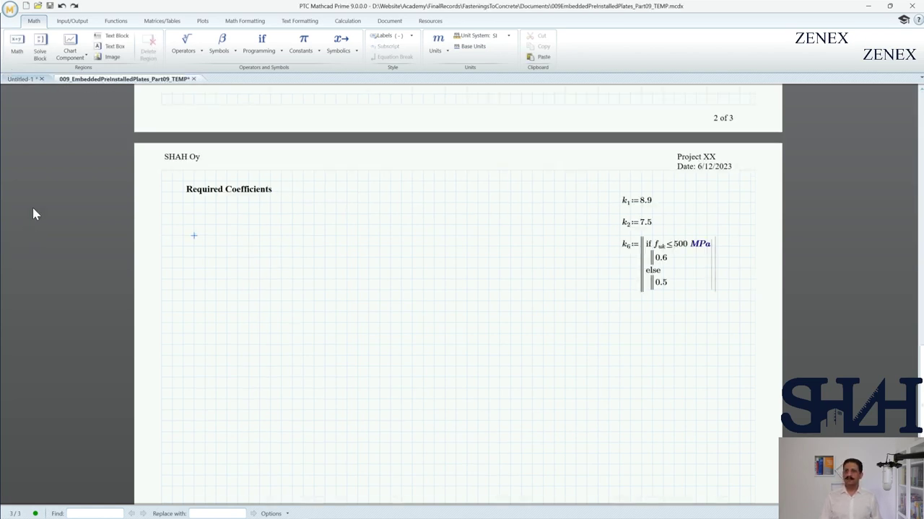
pyautogui.click(23, 80)
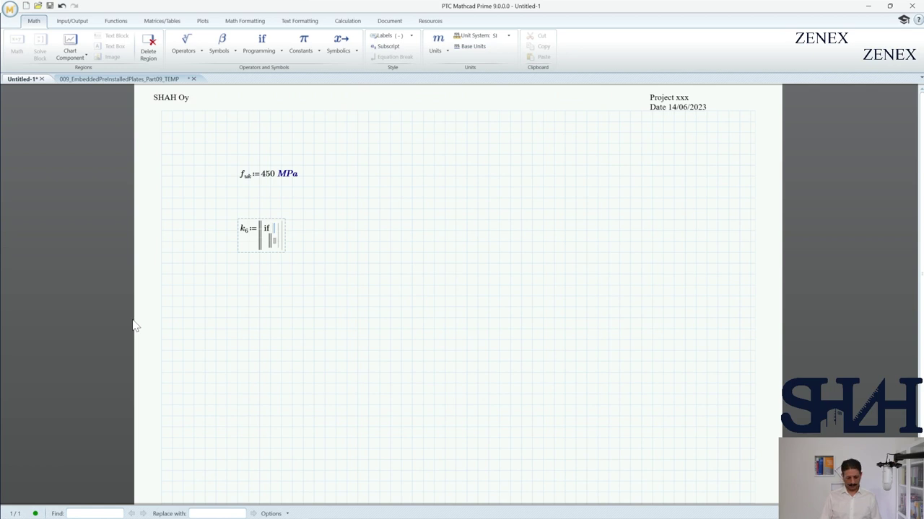
pyautogui.write('f.uk')
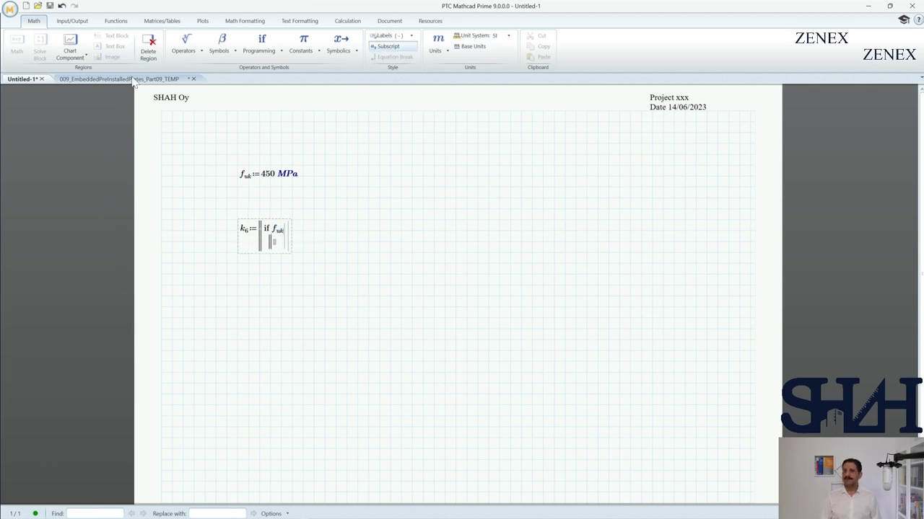
pyautogui.click(184, 44)
pyautogui.click(78, 224)
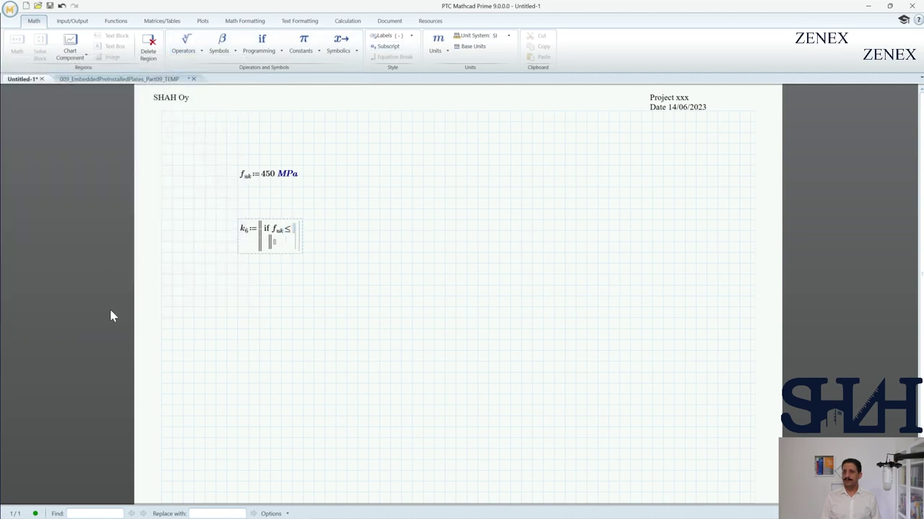
pyautogui.write('500MPa')
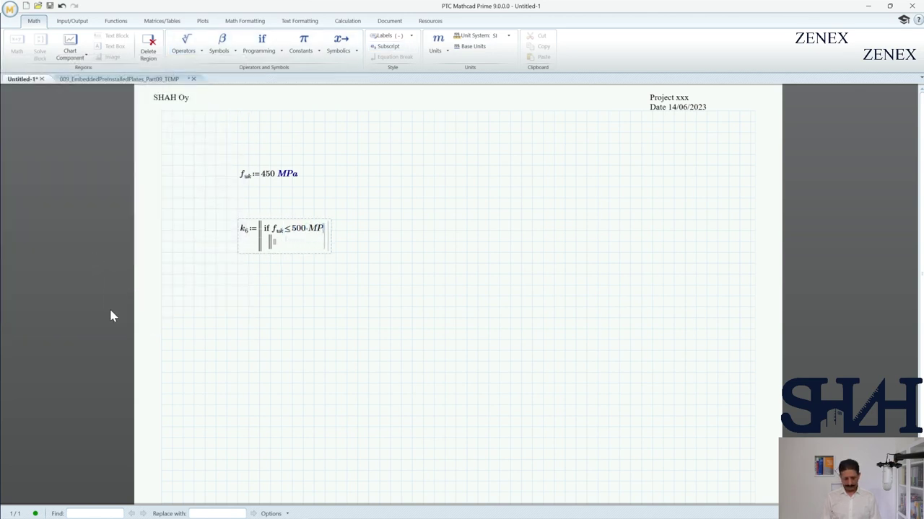
# Make k_6 return 0.6 when the condition is met and add an else branch returning 0.5.
pyautogui.click(276, 247)
pyautogui.write('0.6')
pyautogui.click(259, 45)
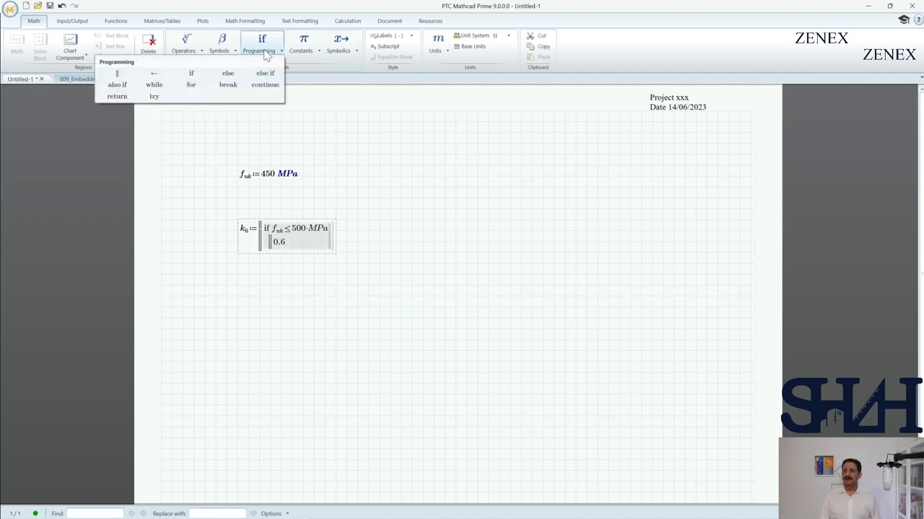
pyautogui.click(227, 78)
pyautogui.write('0.5')
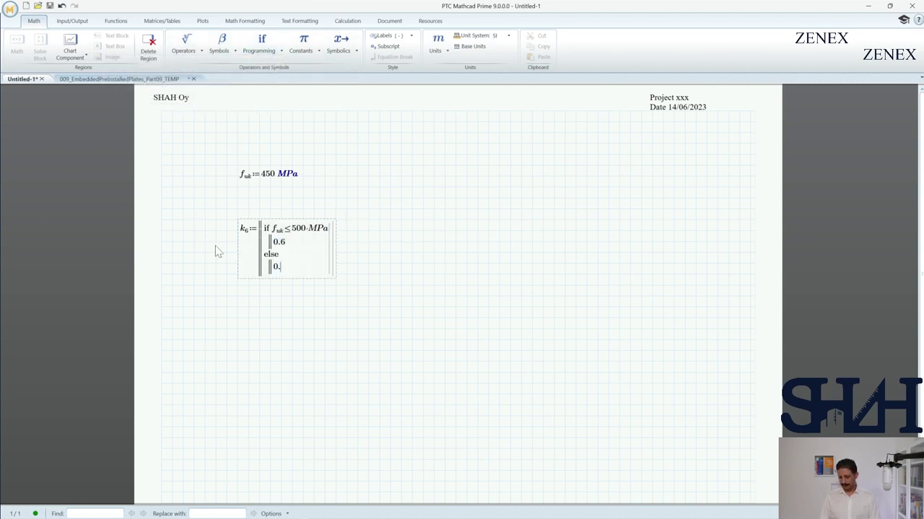
pyautogui.click(257, 305)
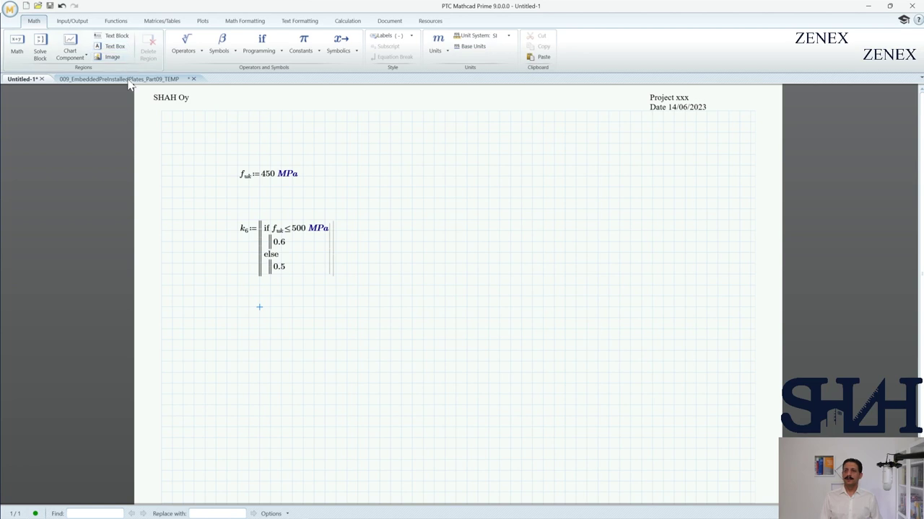
# Evaluate k_6 beside its definition in the Untitled-1 worksheet.
pyautogui.hotkey('ctrl', 'Tab')
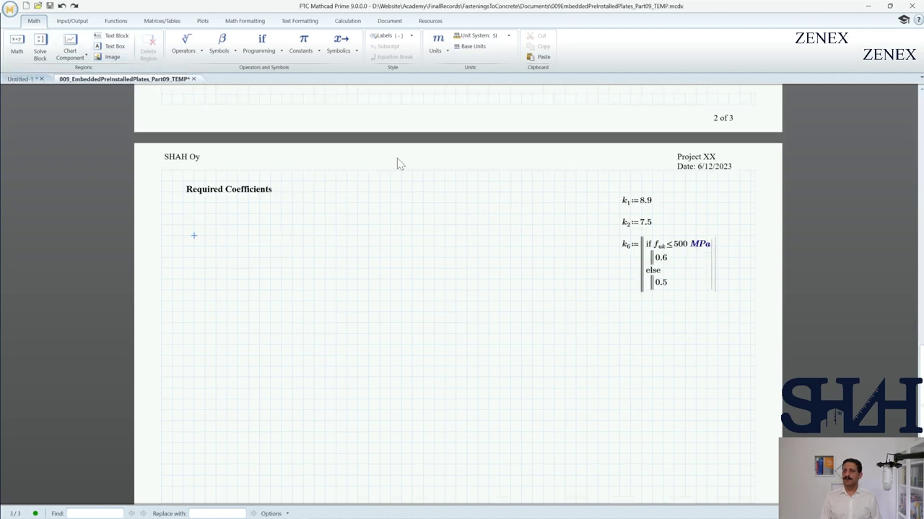
pyautogui.click(23, 79)
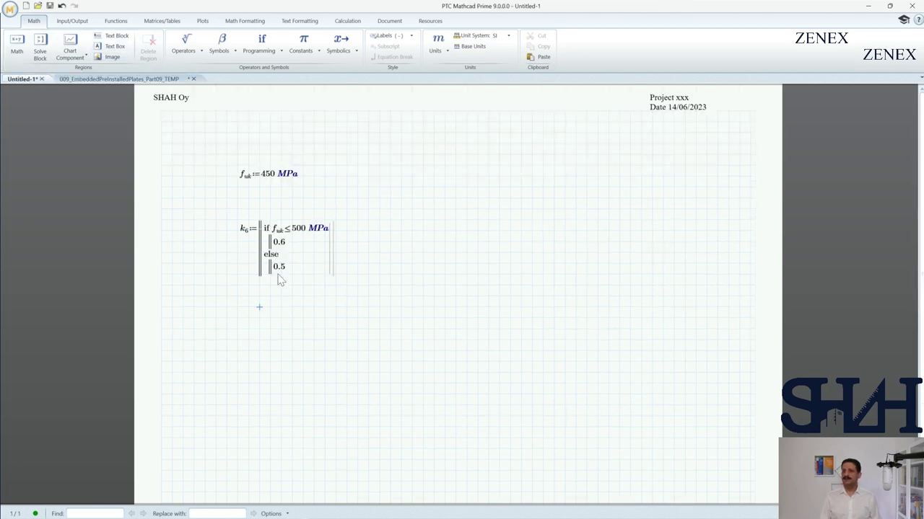
pyautogui.click(402, 256)
pyautogui.write('k.6=')
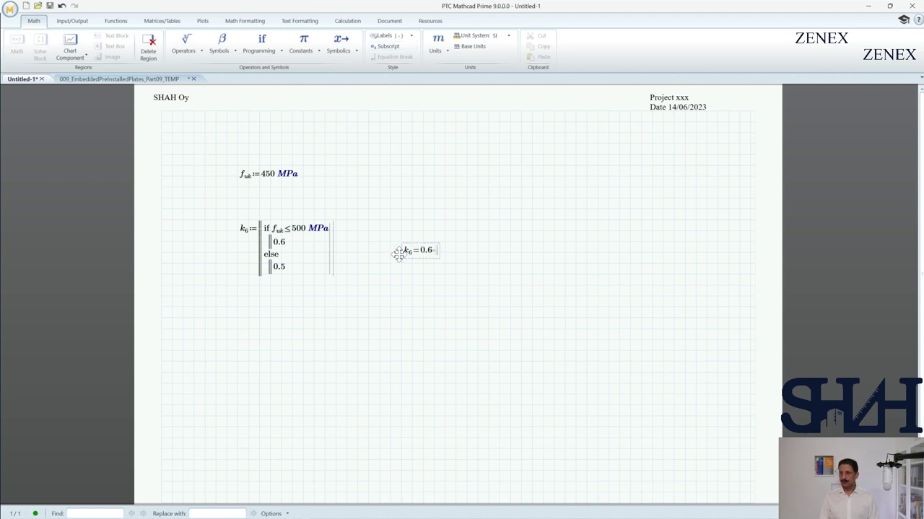
# Change the f_uk definition to 550 MPa.
pyautogui.click(267, 176)
pyautogui.press('BackSpace')
pyautogui.write('5')
pyautogui.click(347, 187)
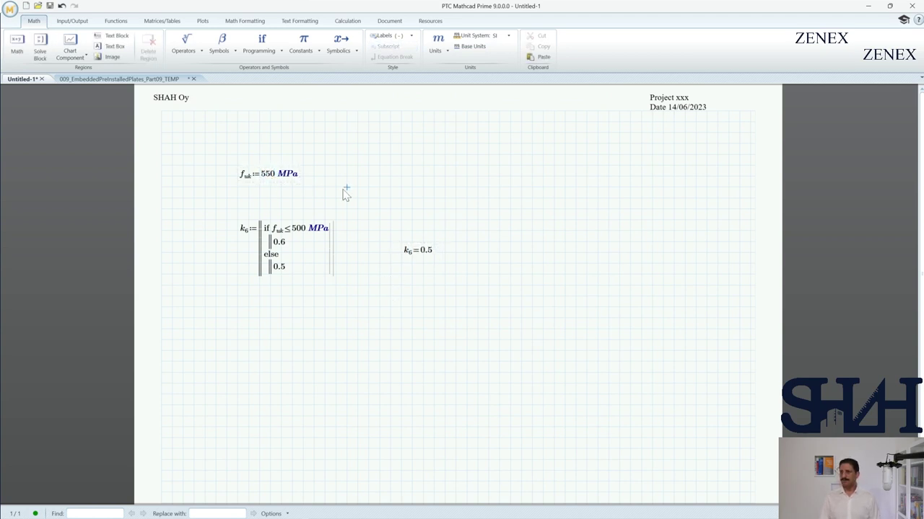
# Switch to the 009_EmbeddedPreInstalledPlates_Part09_TEMP worksheet and add k_7 := 1, k_8 := 2 and k_9 := 1.7 under k_6, followed by an empty area.
pyautogui.click(79, 79)
pyautogui.click(205, 301)
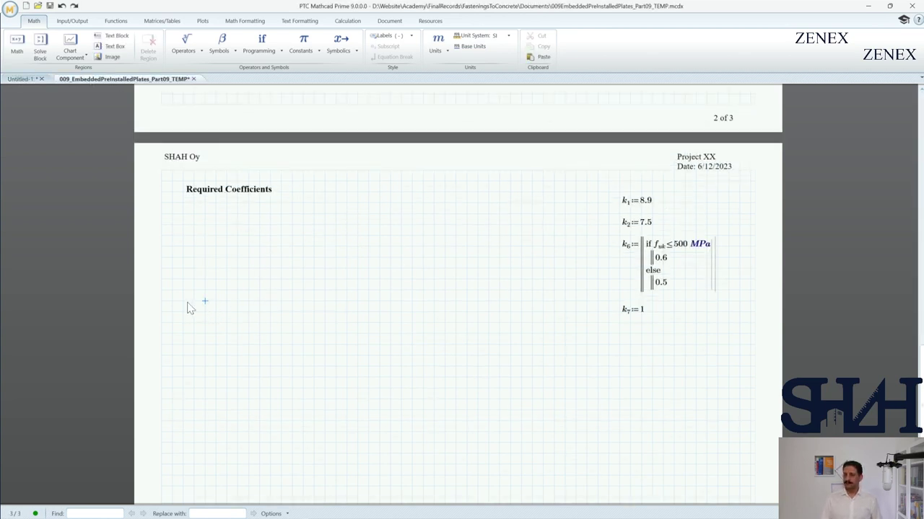
pyautogui.hotkey('ctrl', 'z')
pyautogui.click(203, 326)
pyautogui.hotkey('ctrl', 'z')
pyautogui.scroll(-2, 201, 327)
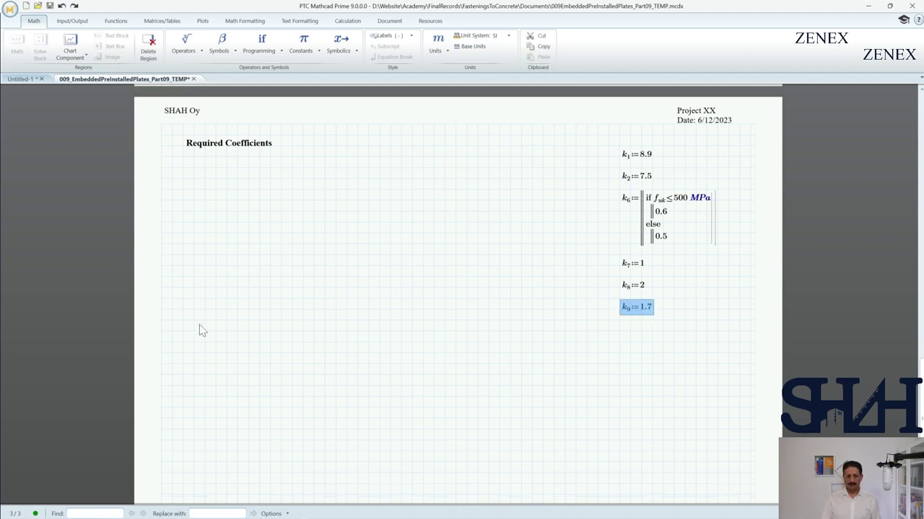
pyautogui.click(200, 326)
pyautogui.hotkey('ctrl', 'z')
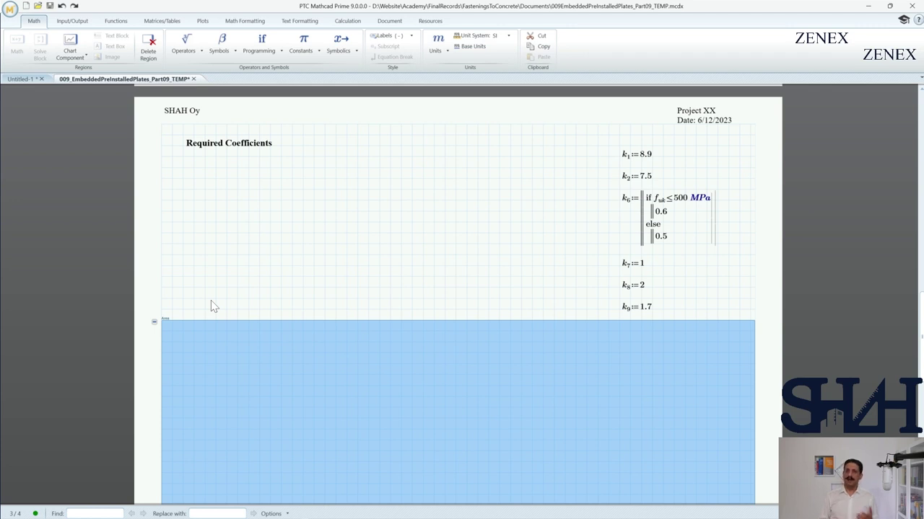
# Insert an area below the k_6 definition in the Untitled-1 worksheet and extend its height.
pyautogui.click(18, 81)
pyautogui.click(163, 331)
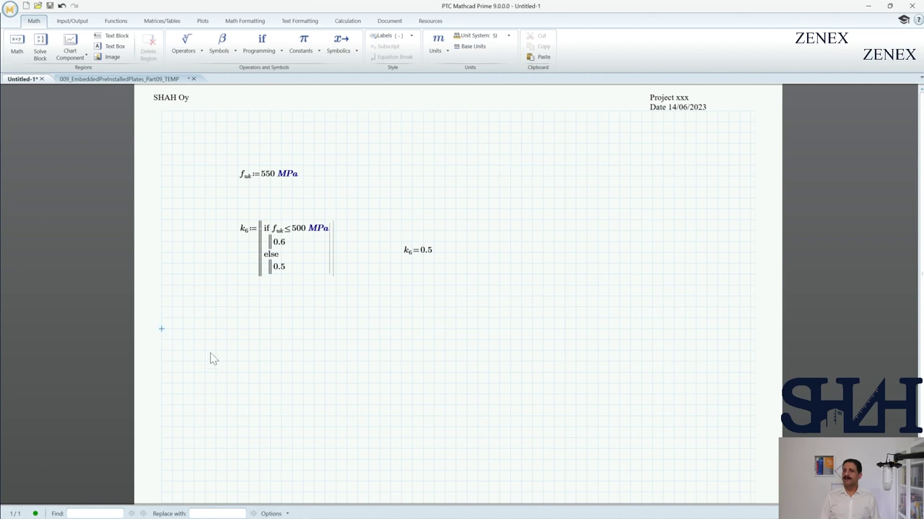
pyautogui.click(390, 22)
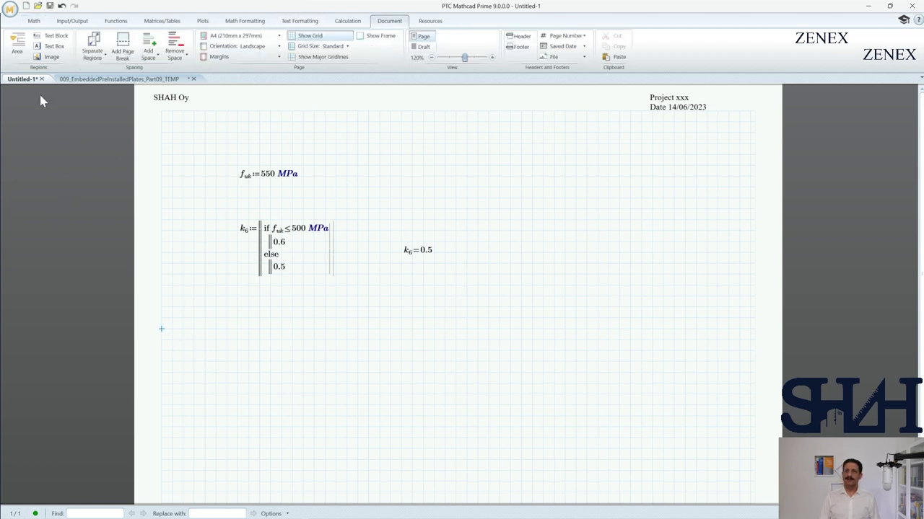
pyautogui.click(19, 55)
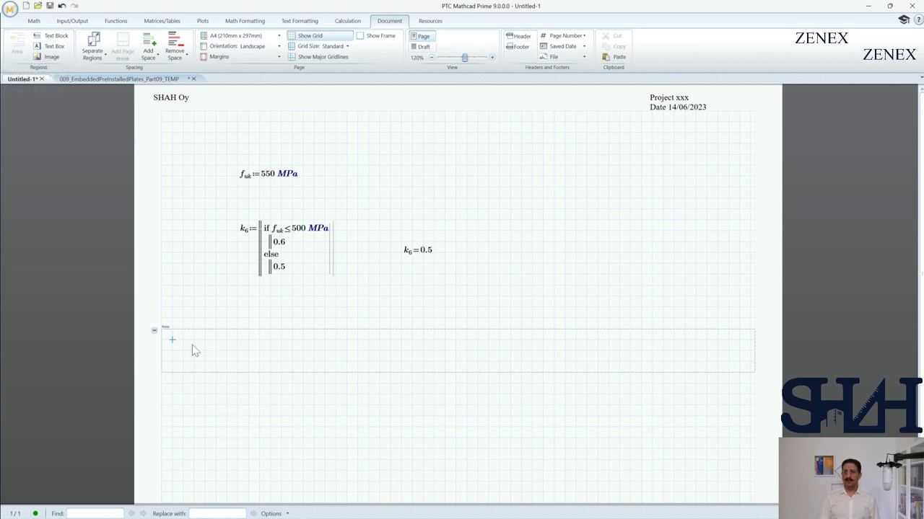
pyautogui.press('Return')
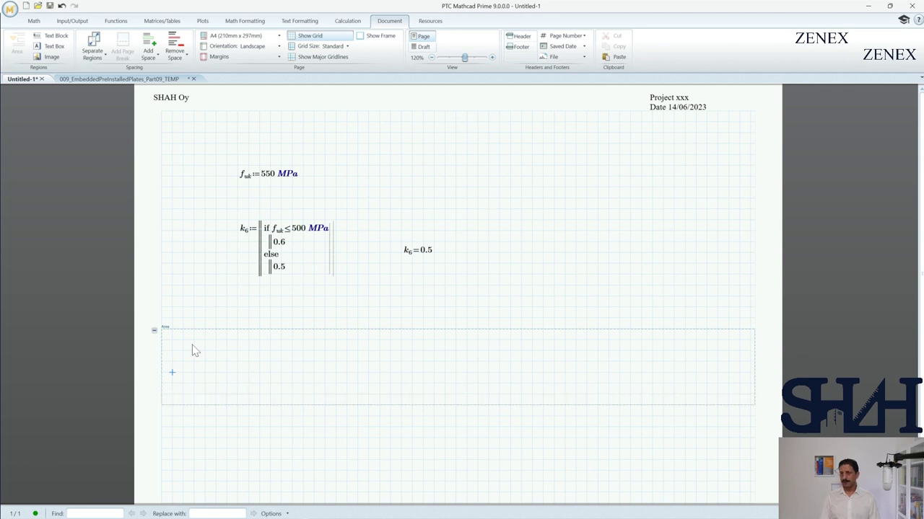
# Define F := k_6·f_uk inside the new area.
pyautogui.click(193, 351)
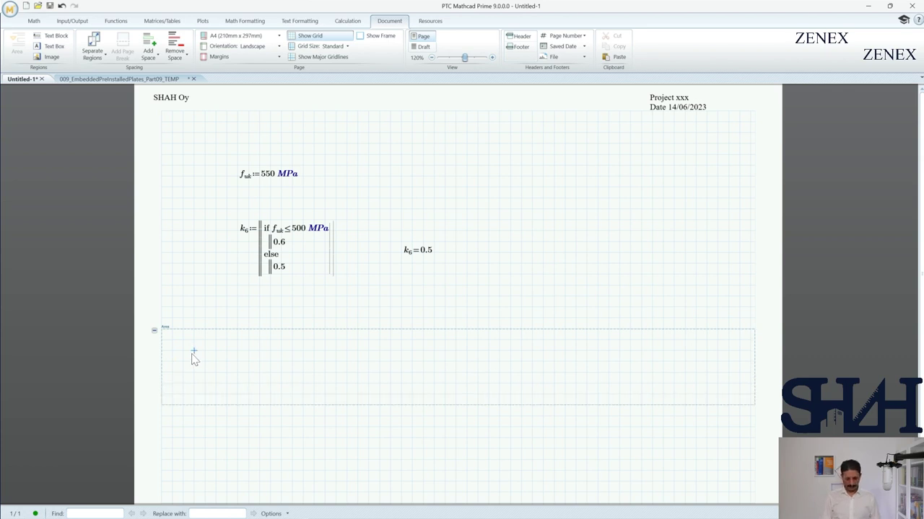
pyautogui.write('k')
pyautogui.write('.6*f')
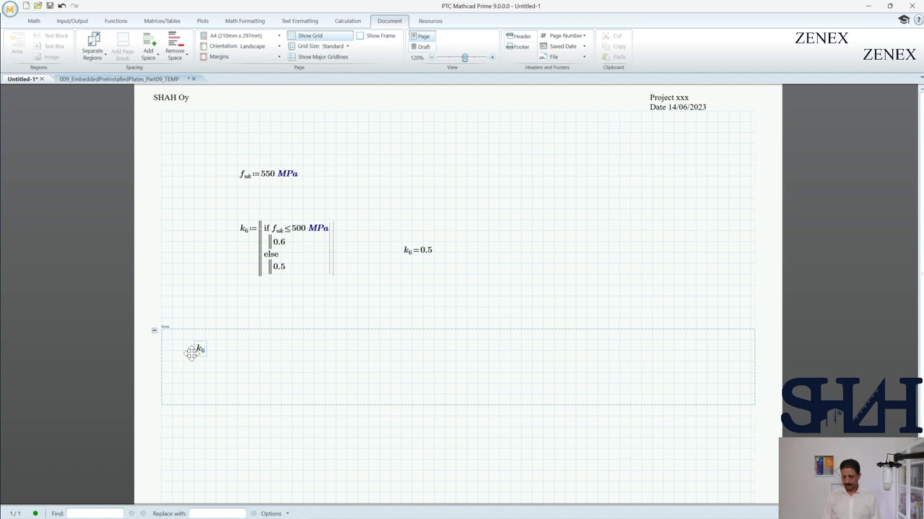
pyautogui.write('.uk')
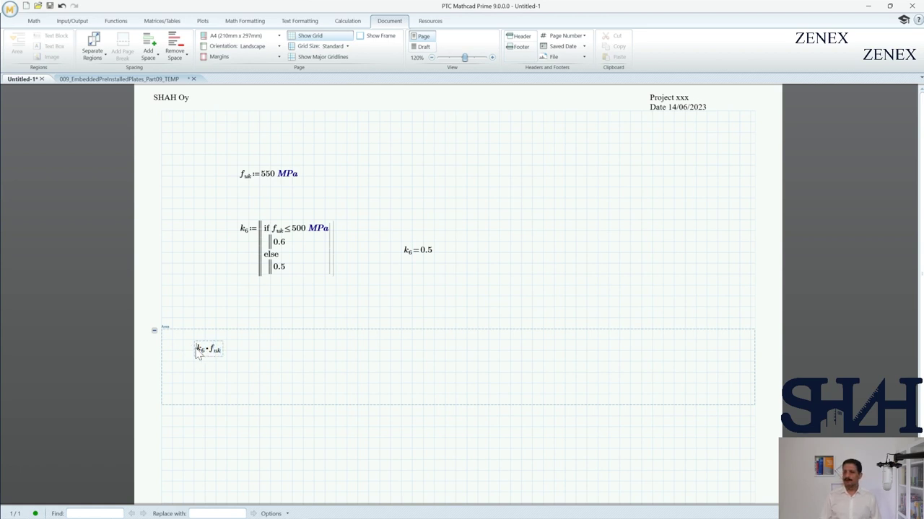
pyautogui.press('Home')
pyautogui.write(':F')
pyautogui.click(227, 384)
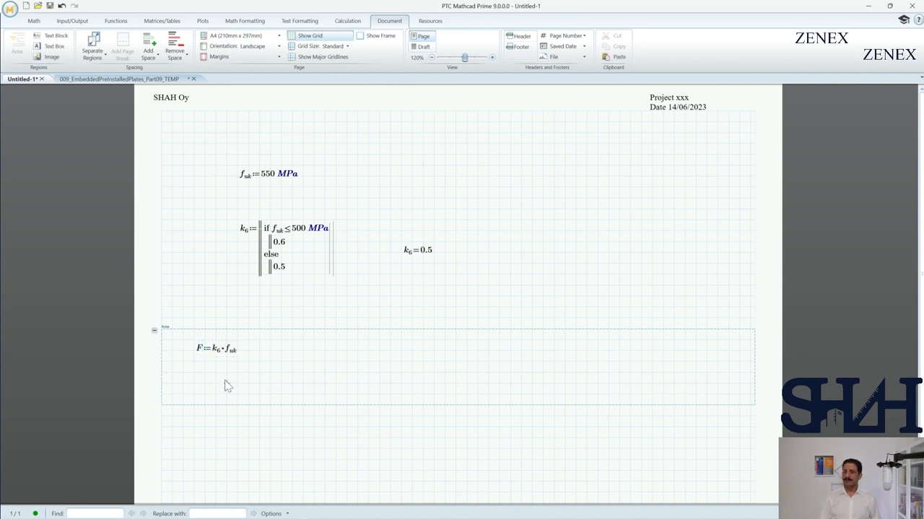
# Collapse the area containing the F definition.
pyautogui.click(154, 330)
pyautogui.click(168, 324)
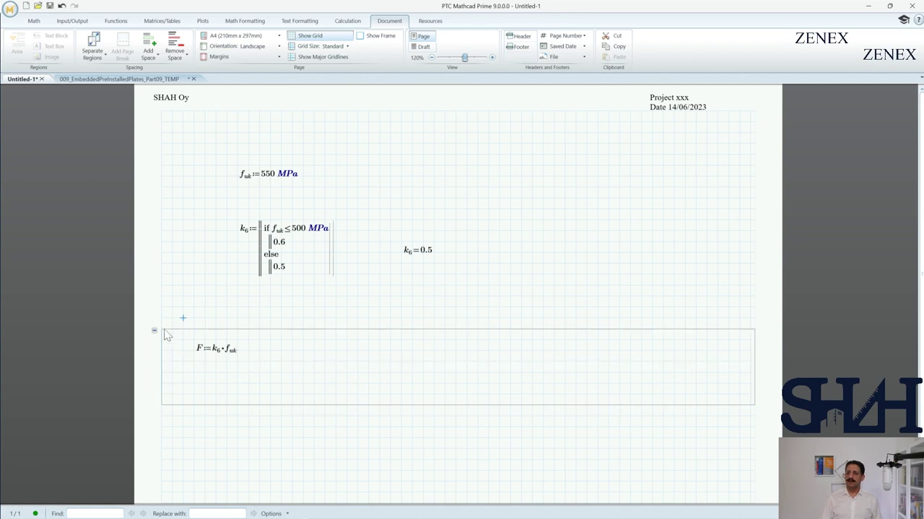
pyautogui.click(155, 331)
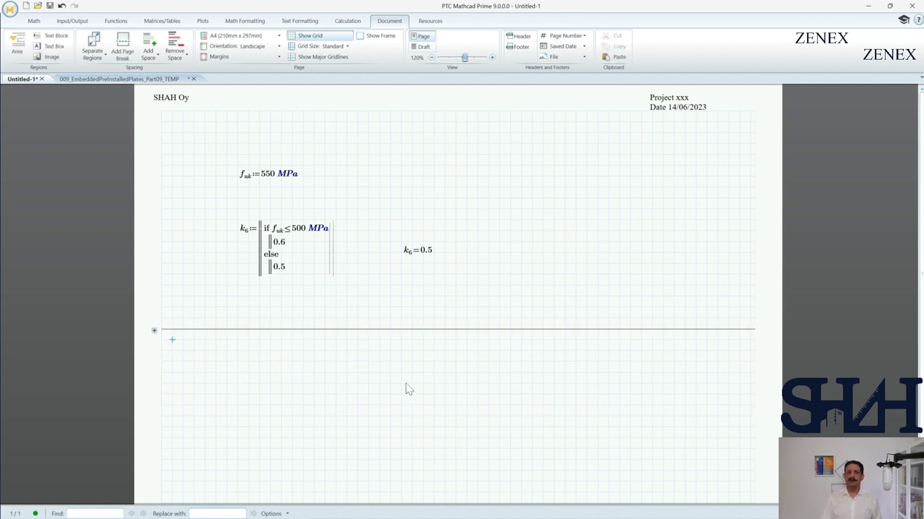
# Evaluate F below the collapsed area and display the result in MPa.
pyautogui.click(532, 375)
pyautogui.write('F=275 ')
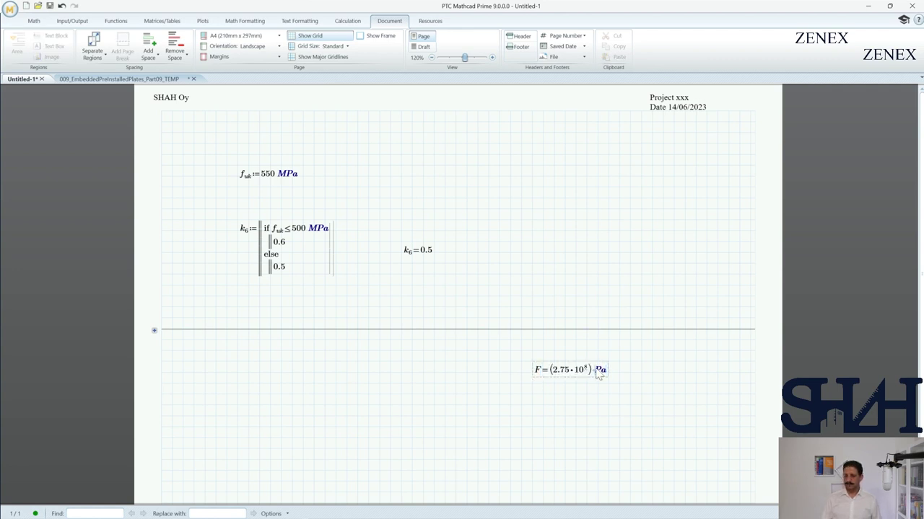
pyautogui.write('M')
pyautogui.click(498, 385)
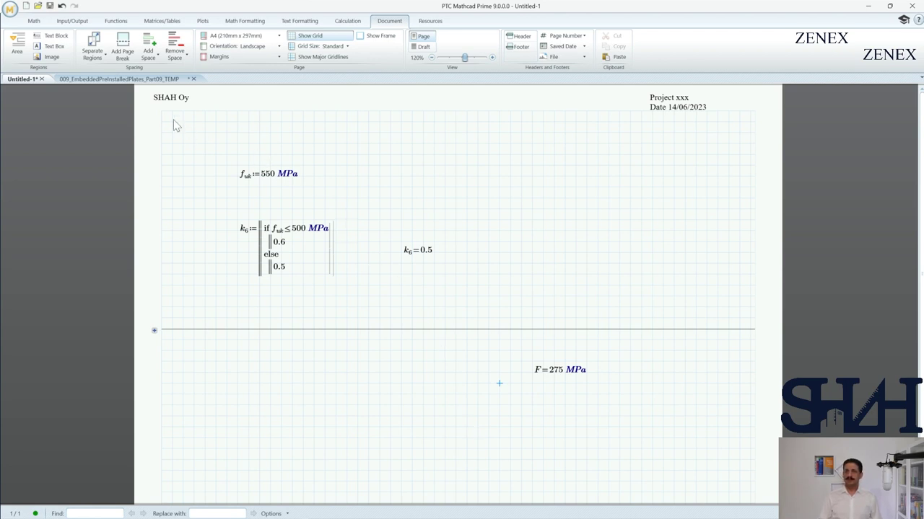
# Return to the embedded plates worksheet and add "Plate Edge distance, parallel to shear" with c_s1 := (l_pl − s_1)/2, evaluated in mm, inside the area.
pyautogui.click(127, 79)
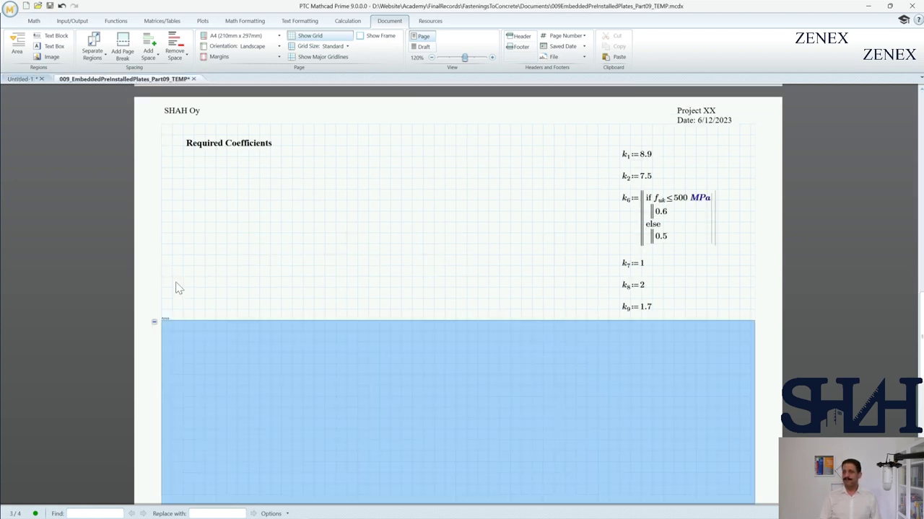
pyautogui.click(222, 310)
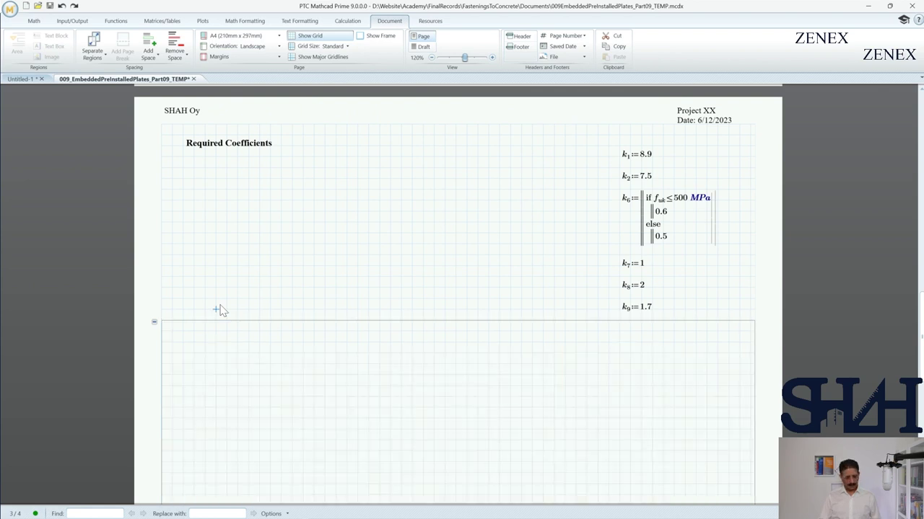
pyautogui.scroll(-5, 221, 310)
pyautogui.scroll(2, 260, 284)
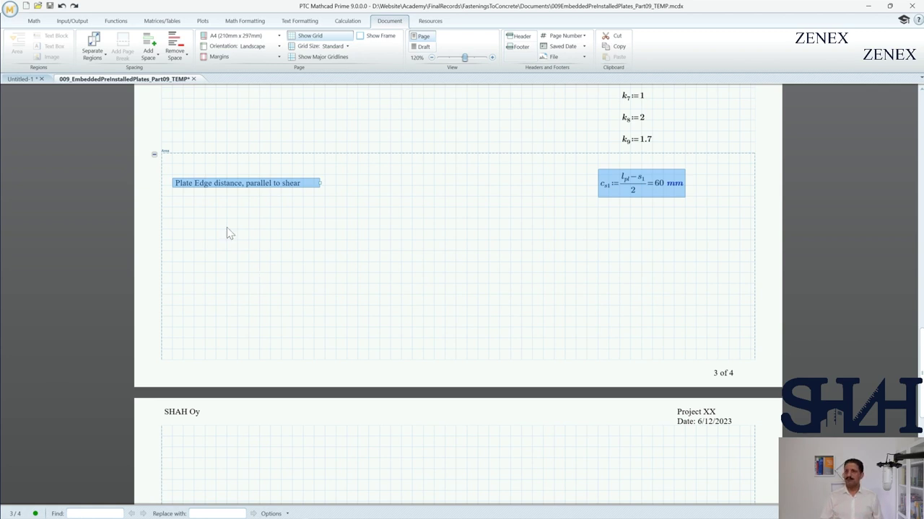
# Add "Plate Edge distance, perpendicular to shear" with c_s2 := (b_pl − s_2)/2, evaluated in mm, below the parallel edge distance.
pyautogui.click(173, 210)
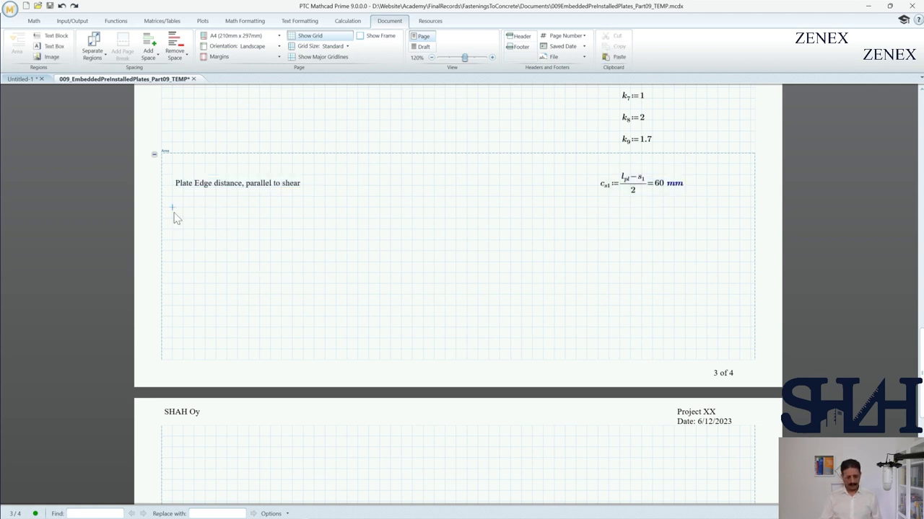
pyautogui.hotkey('ctrl', 'v')
pyautogui.scroll(-1, 177, 218)
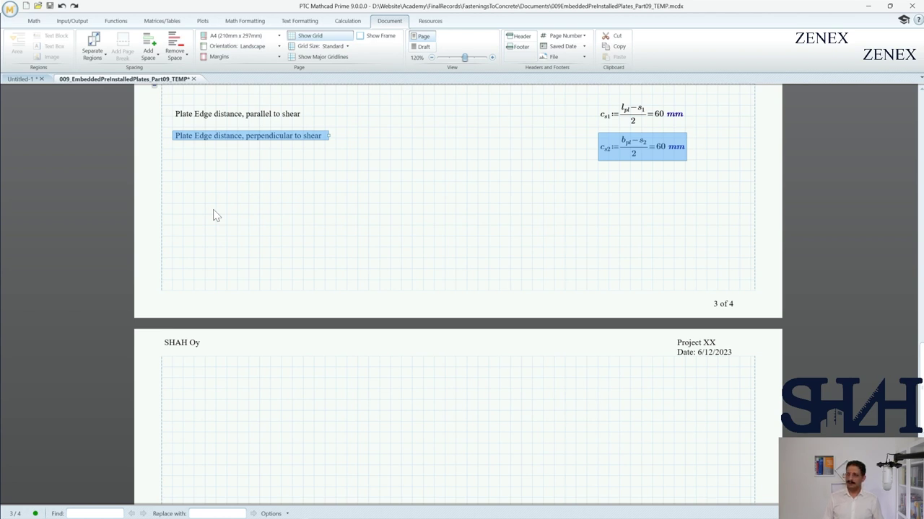
# Add "Single Fastener area" with A_s.1 := π·φ_s²/4 and "Tensile Fasteners stress" with f_s.r(f_c,x) := E_s/E_c·(s_1+c_s1−x)/x·f_c.
pyautogui.click(172, 186)
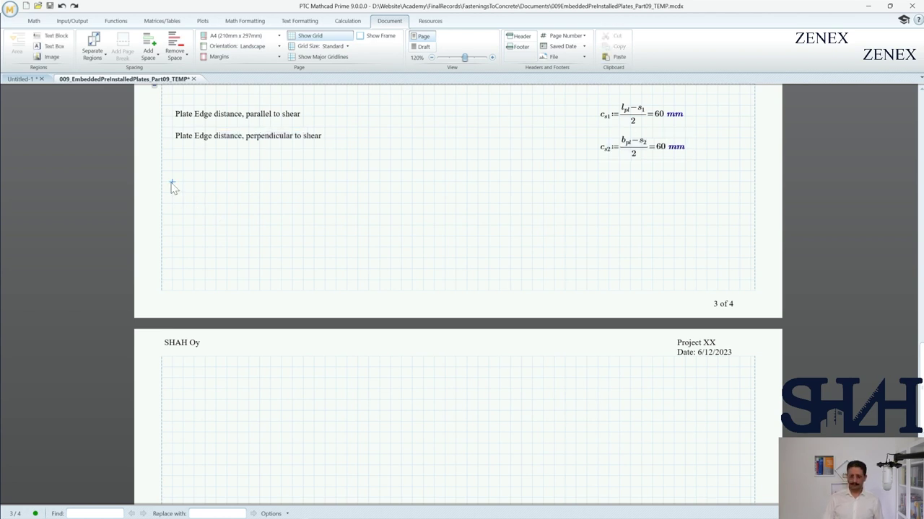
pyautogui.hotkey('ctrl', 'v')
pyautogui.click(205, 240)
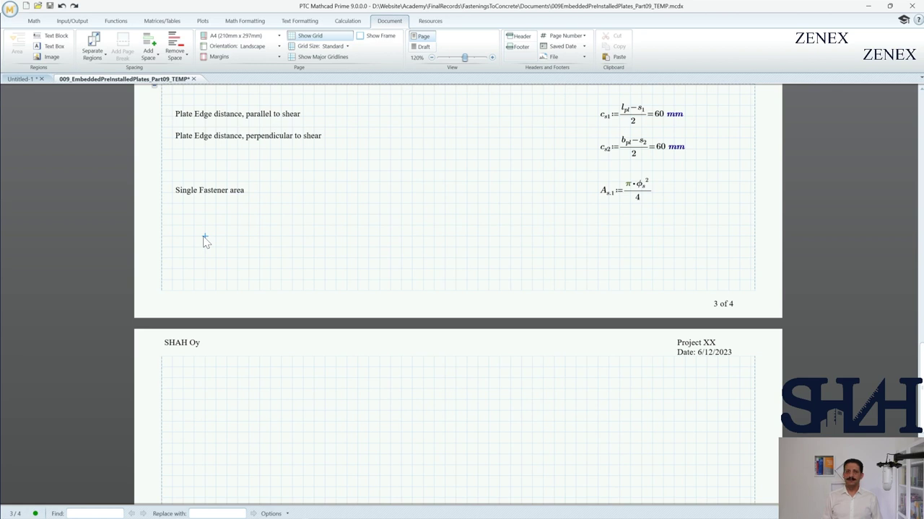
pyautogui.hotkey('ctrl', 'v')
pyautogui.click(195, 264)
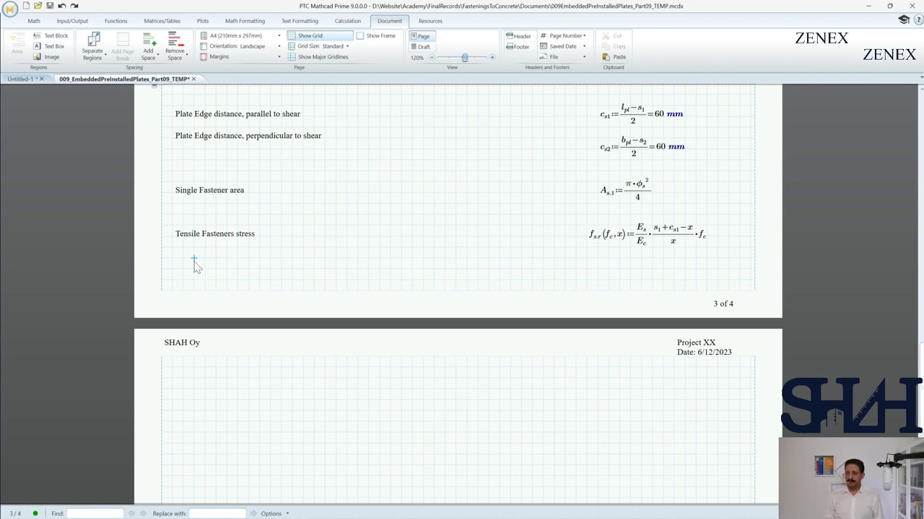
# Add "One single Fastener tensile force" with T_s.r(f_c,x) := f_s.r(f_c,x)·A_s.1 and "Concrete Compressive Force" with C_c(f_c,x) := 0.5·f_c·b_pl·x.
pyautogui.hotkey('ctrl', 'v')
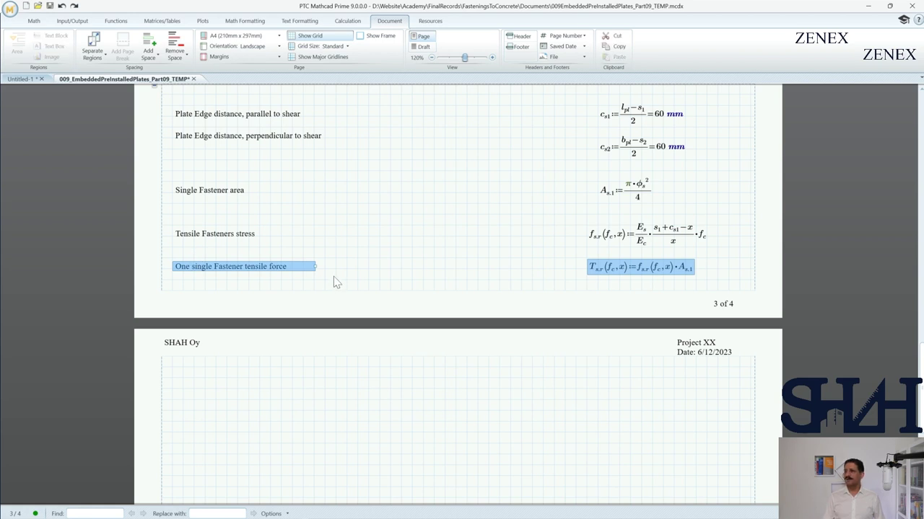
pyautogui.click(335, 282)
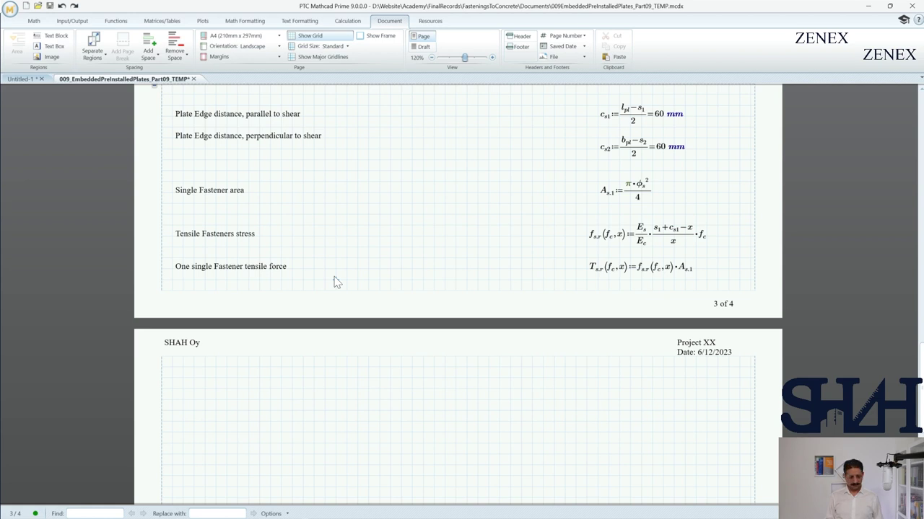
pyautogui.hotkey('ctrl', 'v')
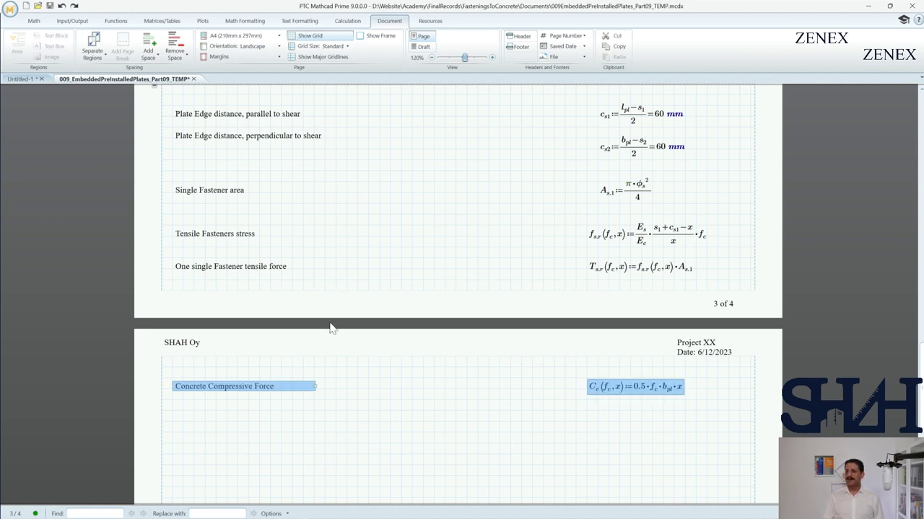
pyautogui.scroll(-3, 312, 433)
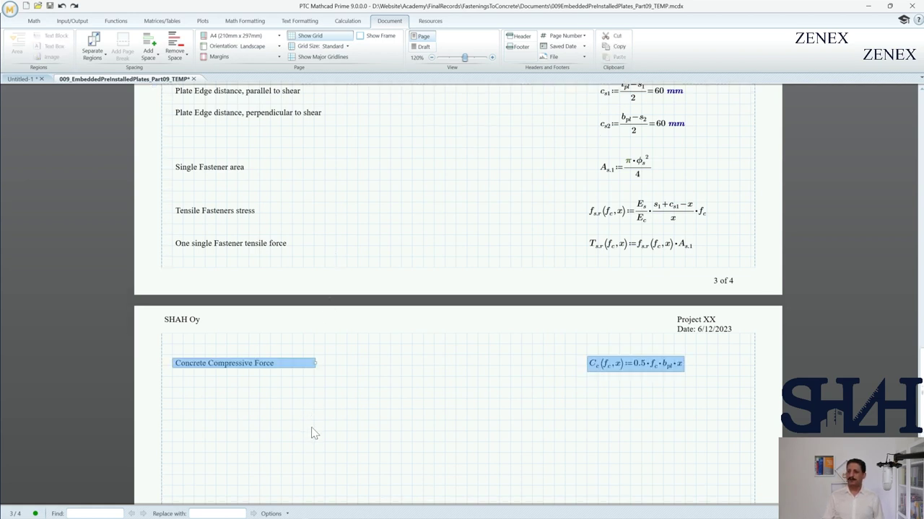
pyautogui.click(337, 353)
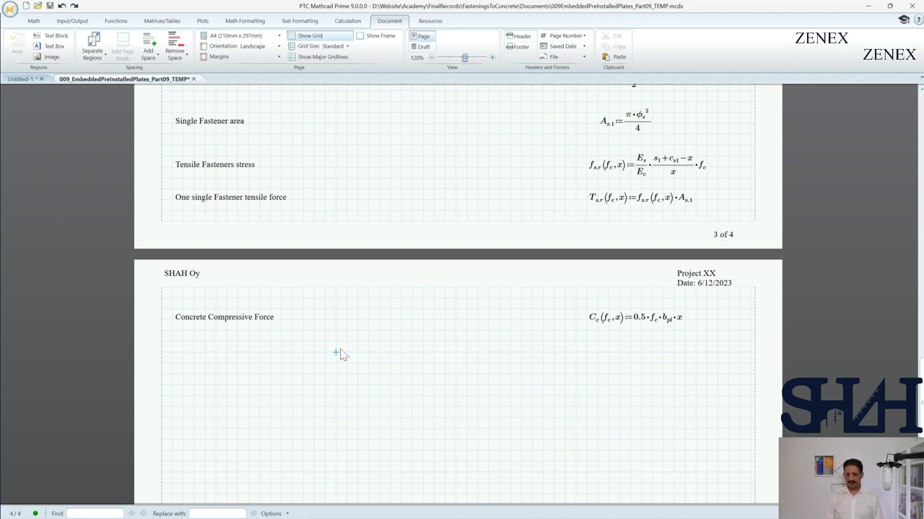
# Insert the "Solver of the concrete maximum stress and compressive distance" solve block and "Concrete Maximum Compressive Stress" with f_c := Ans_0 in MPa.
pyautogui.hotkey('ctrl', 'v')
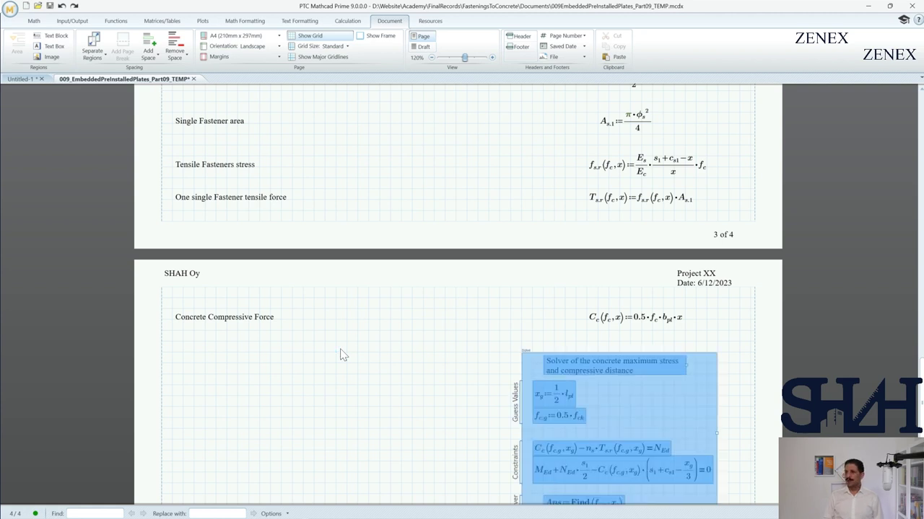
pyautogui.scroll(-2, 369, 363)
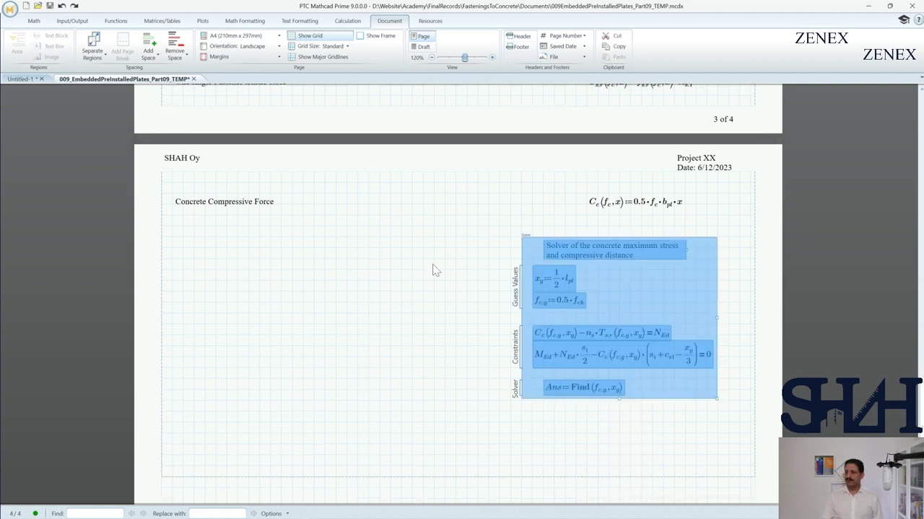
pyautogui.click(431, 260)
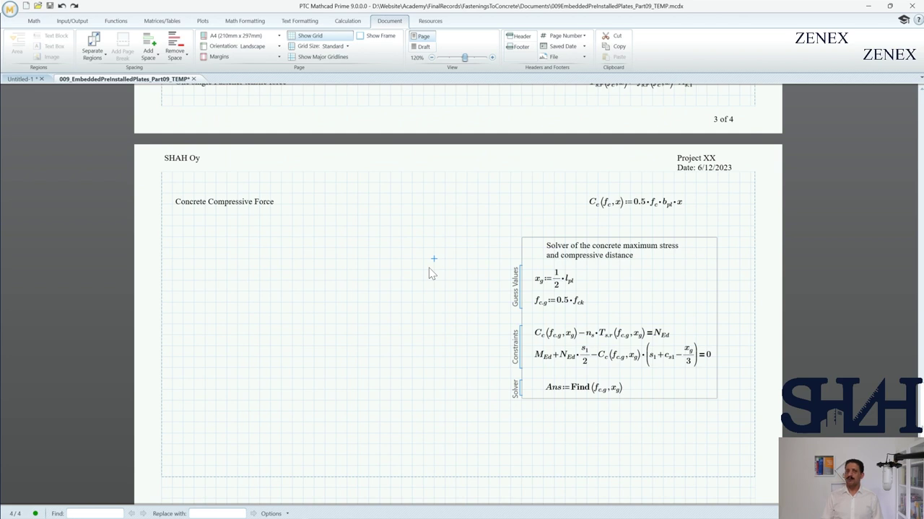
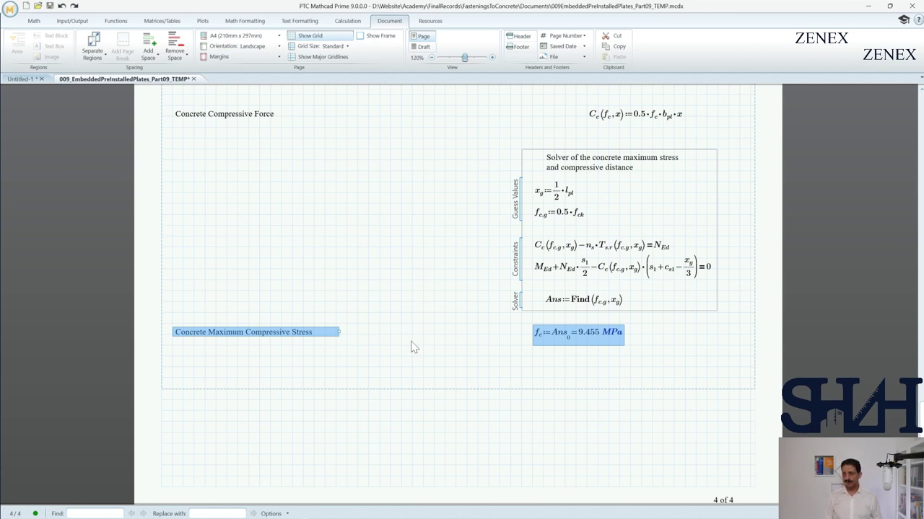
# Add "Compressive distance" with x := Ans_1 in mm, and "Condition to be met" with the highlighted check x ≥ c_s1 below the area.
pyautogui.click(412, 347)
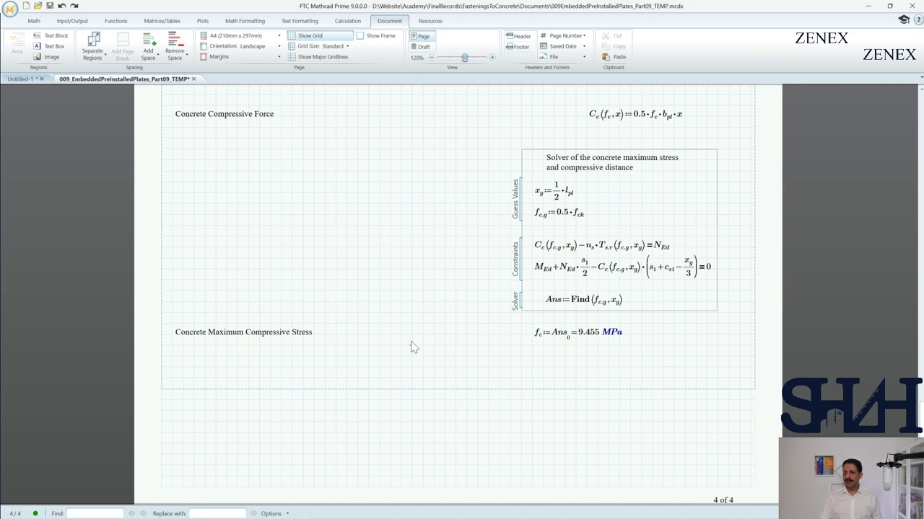
pyautogui.hotkey('ctrl', 'v')
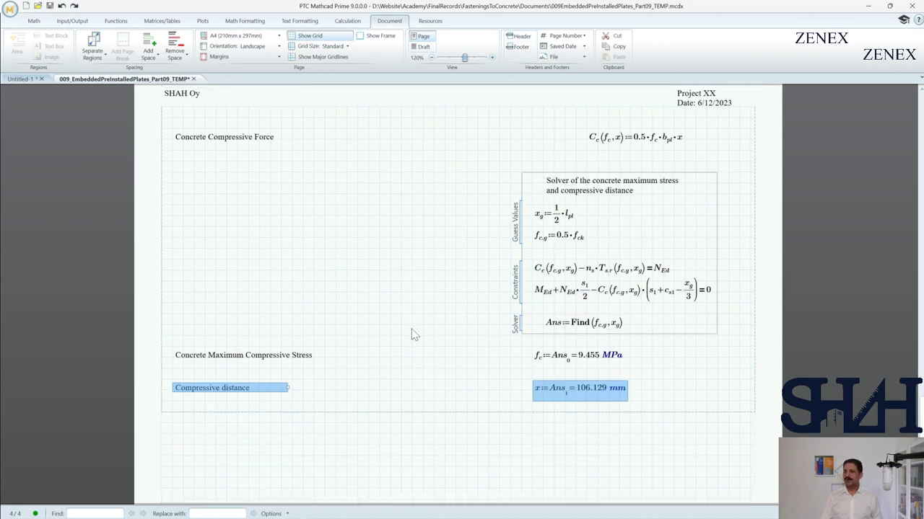
pyautogui.click(393, 338)
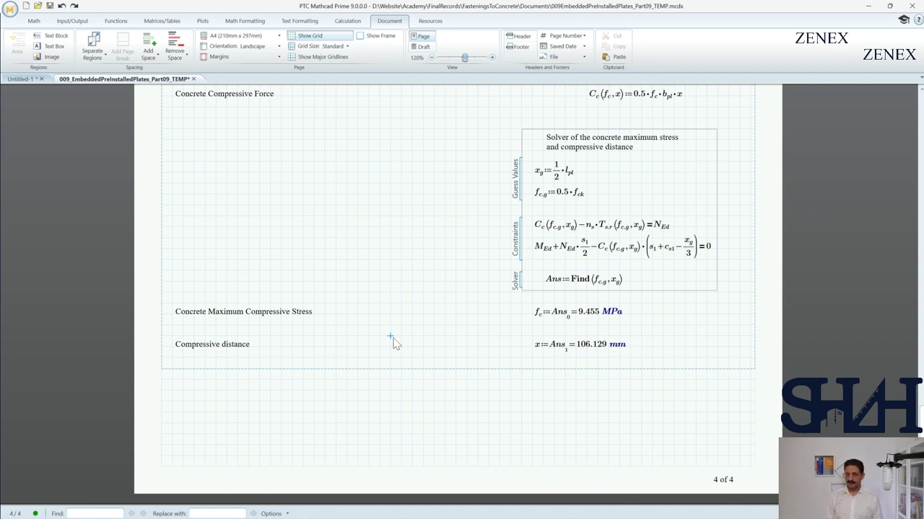
pyautogui.hotkey('ctrl', 'v')
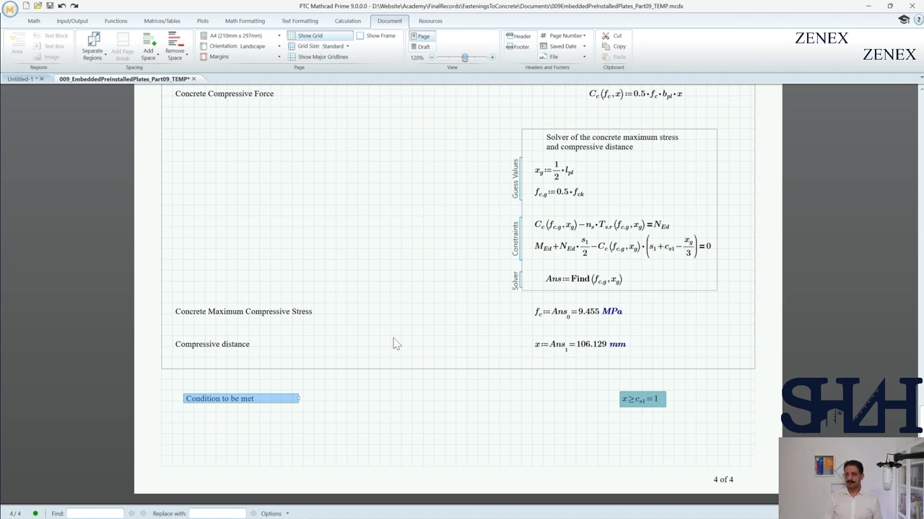
pyautogui.click(357, 391)
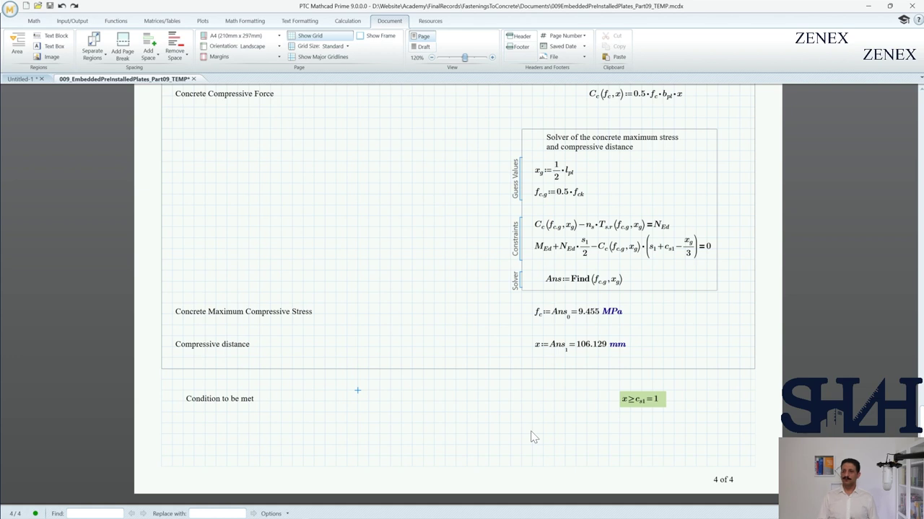
# Switch to the Untitled-1 worksheet and evaluate the comparison F < 300 MPa below the F result.
pyautogui.click(24, 79)
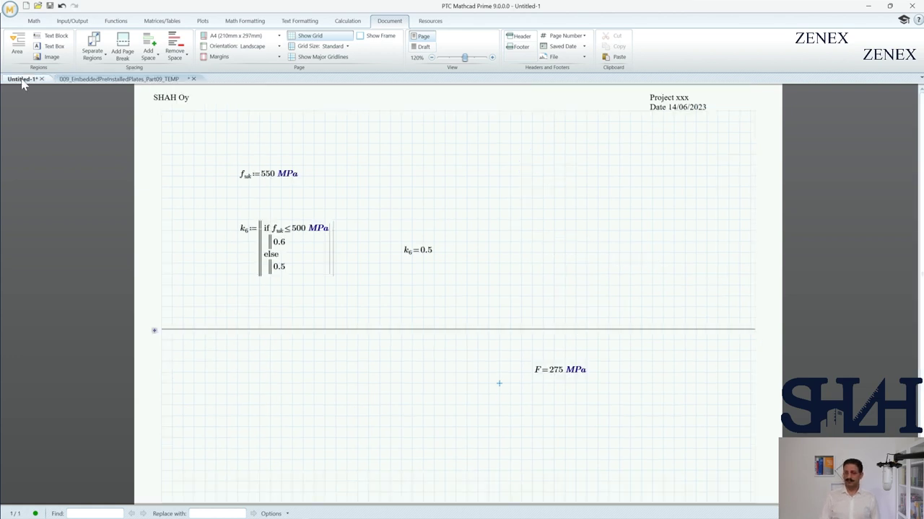
pyautogui.click(532, 416)
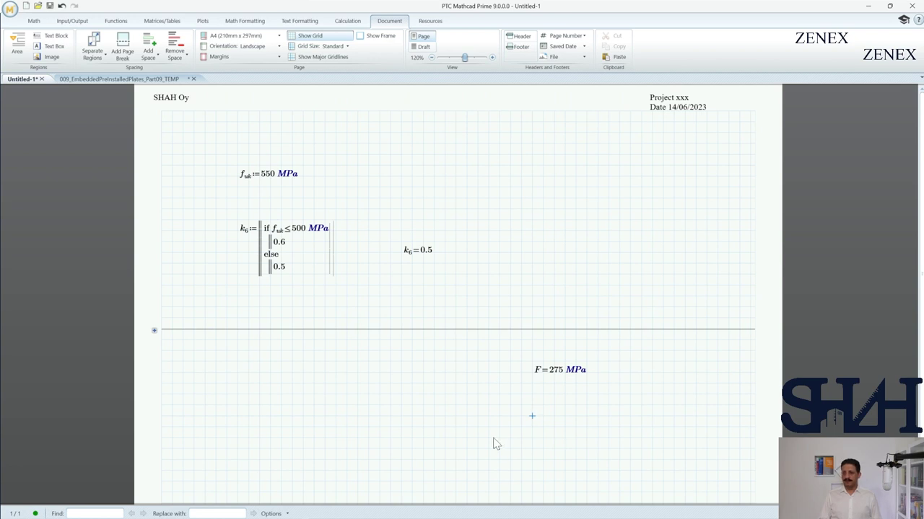
pyautogui.write('F ')
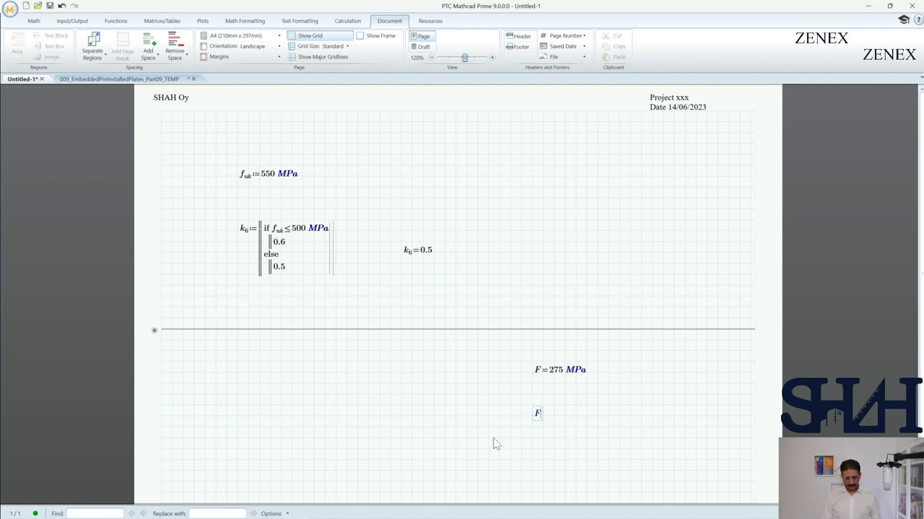
pyautogui.write('< 300 ')
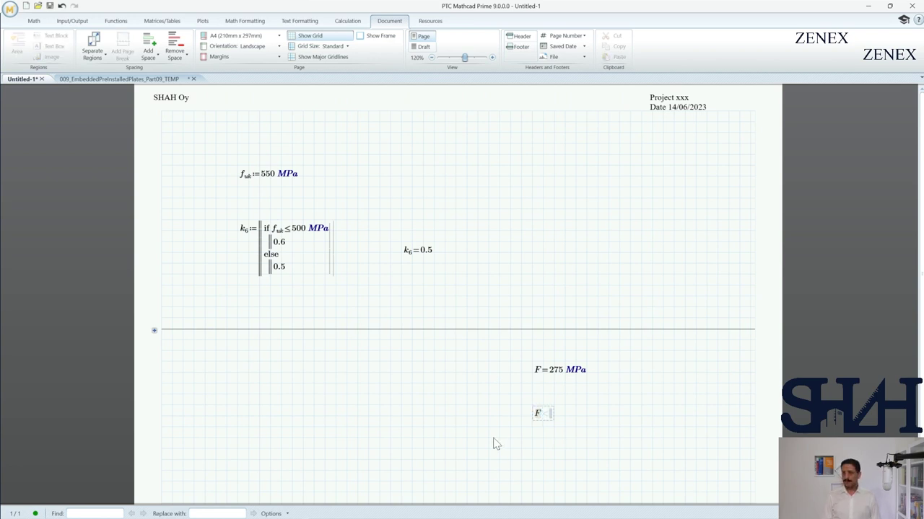
pyautogui.write('M')
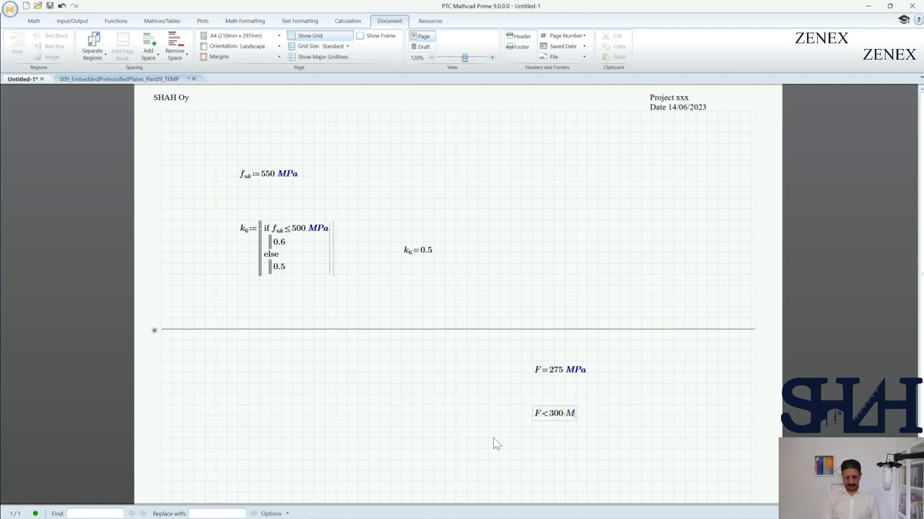
pyautogui.write('Pa =1')
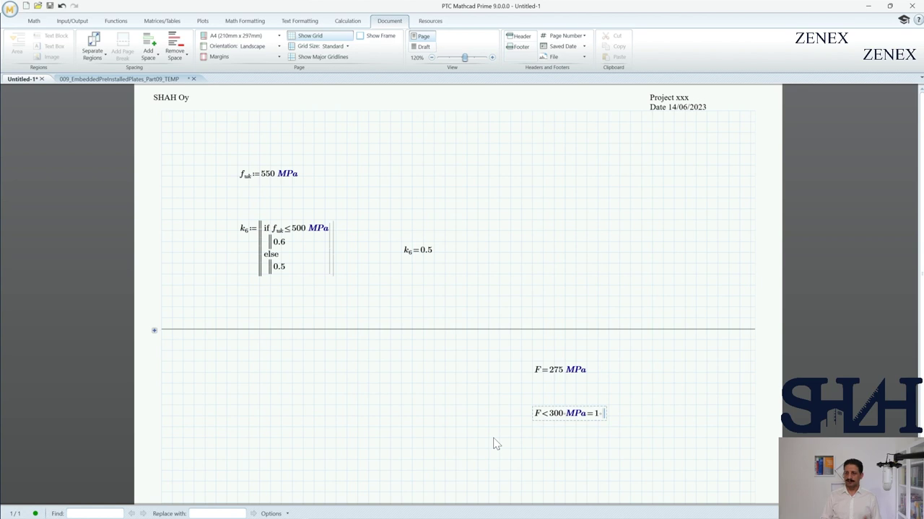
# Change the limit in the F comparison to 250 MPa.
pyautogui.doubleClick(554, 414)
pyautogui.write('250')
pyautogui.click(467, 430)
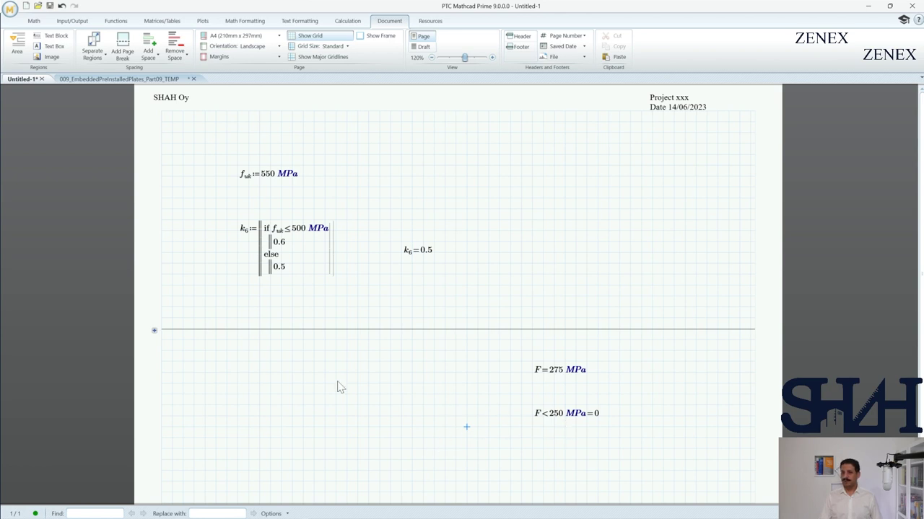
# Return to the embedded plates worksheet and add "Partial factor for steel failure in Tension" with γ_Ms.T := max(1.2·f_uk/f_yk, 1.4) in a new area on page 5.
pyautogui.click(98, 79)
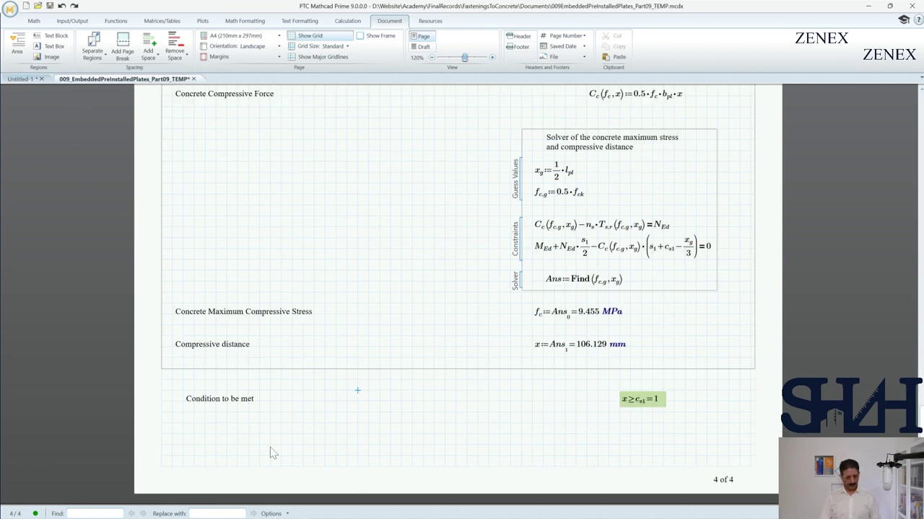
pyautogui.hotkey('ctrl', 'v')
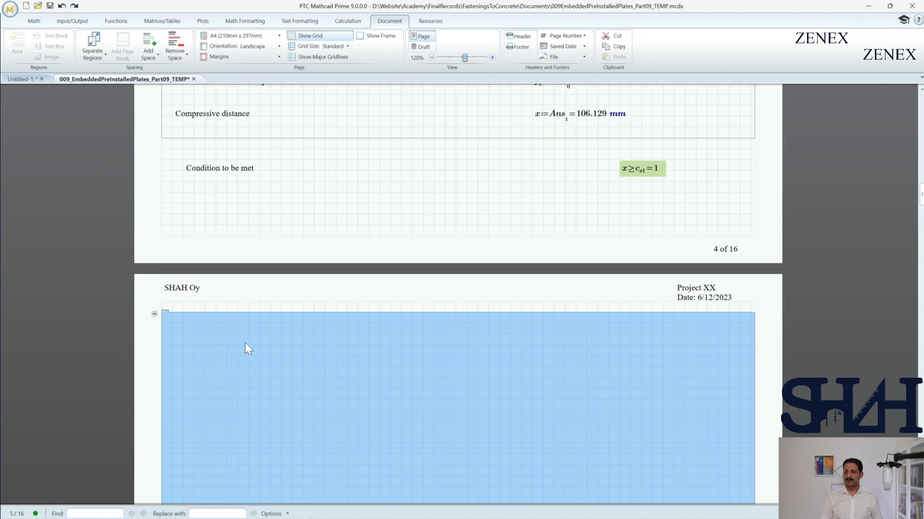
pyautogui.scroll(-3, 180, 339)
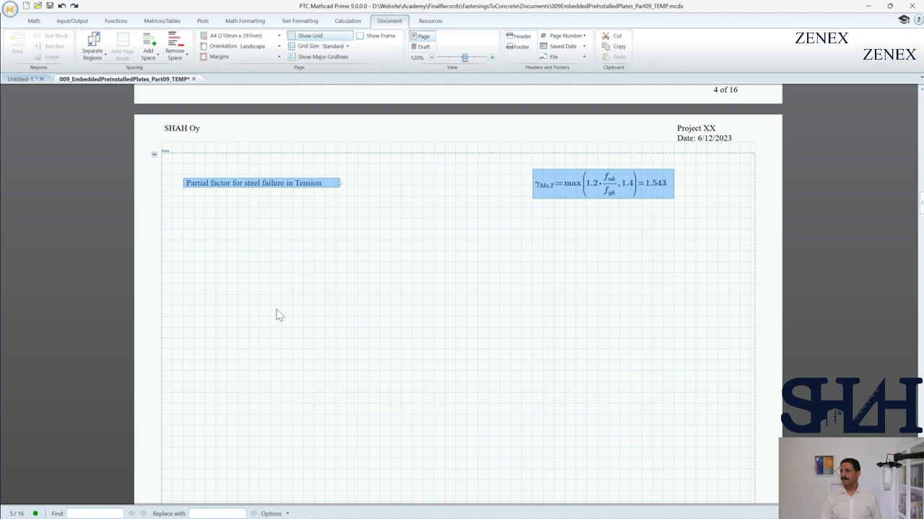
# Add "Partial factor for steel failure in Shear" with γ_Ms.S := max(f_uk/f_yk, 1.25) if f_uk≤800 MPa ∧ f_yk/f_uk≤0.8, else if f_uk>800 MPa ∨ f_yk/f_uk>0.8, 1.5.
pyautogui.click(545, 220)
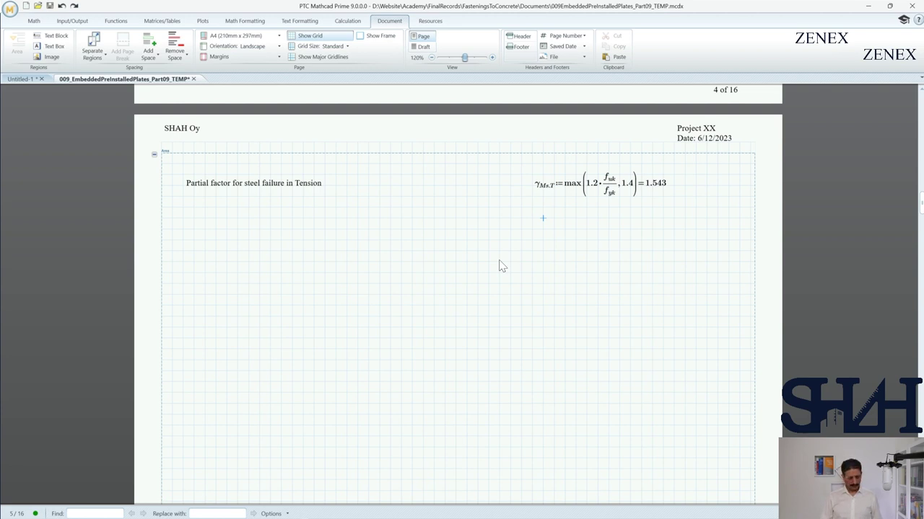
pyautogui.hotkey('ctrl', 'v')
pyautogui.click(233, 240)
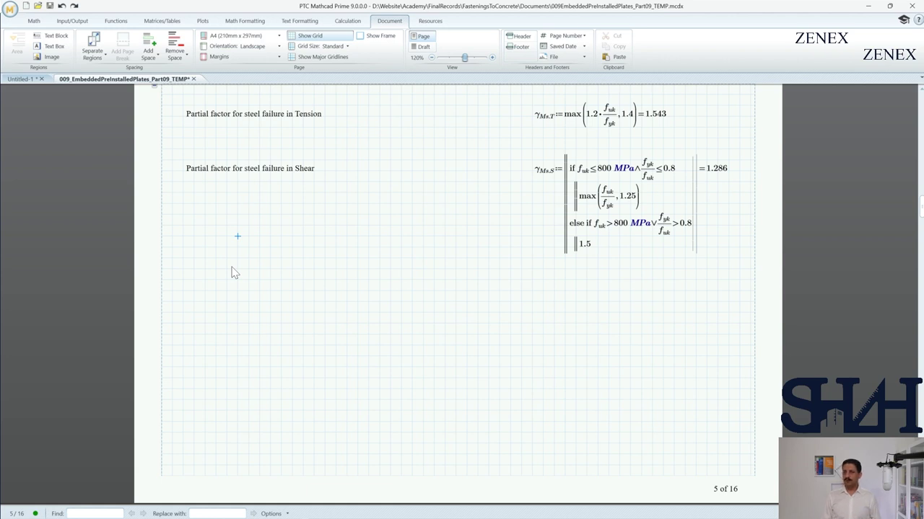
# Switch to the Untitled-1 worksheet and expand the collapsed area containing the F definition.
pyautogui.click(24, 78)
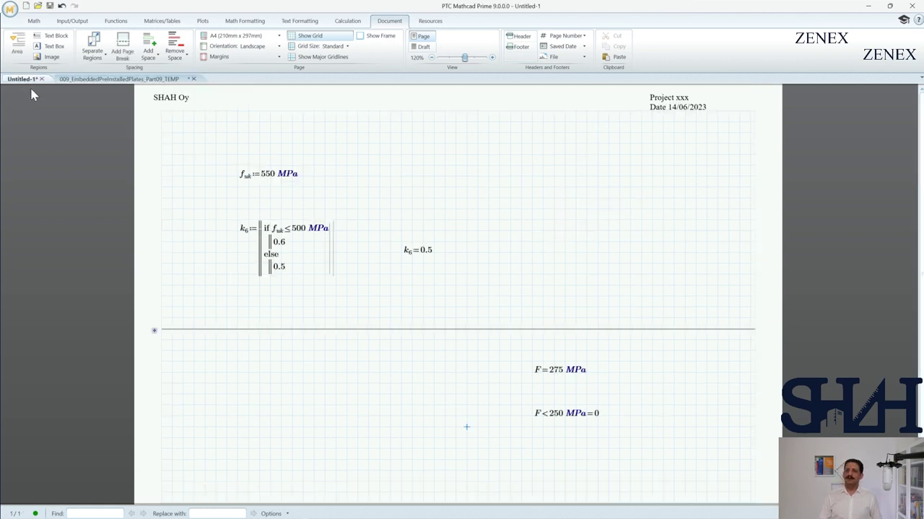
pyautogui.scroll(-1, 272, 322)
pyautogui.scroll(1, 291, 323)
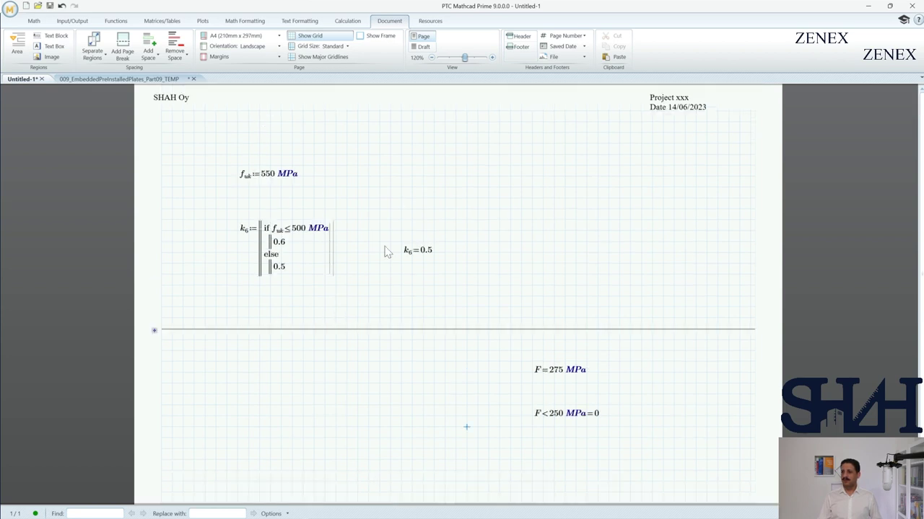
pyautogui.click(155, 333)
pyautogui.scroll(-1, 361, 344)
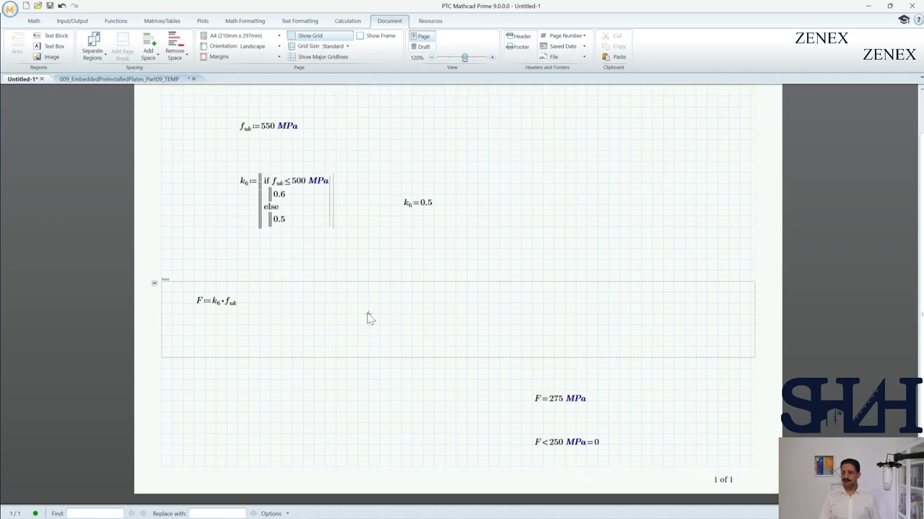
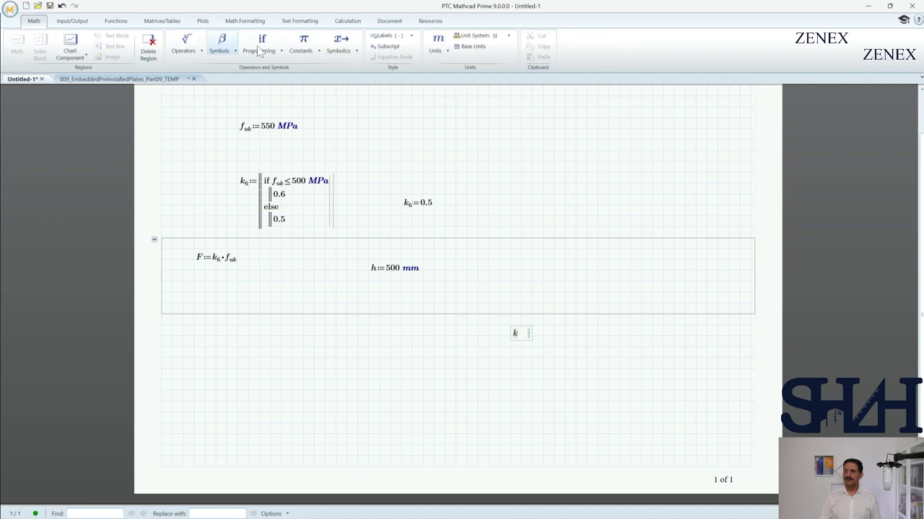
# Start a program for k below the area, with an if condition of F<300 MPa.
pyautogui.click(259, 43)
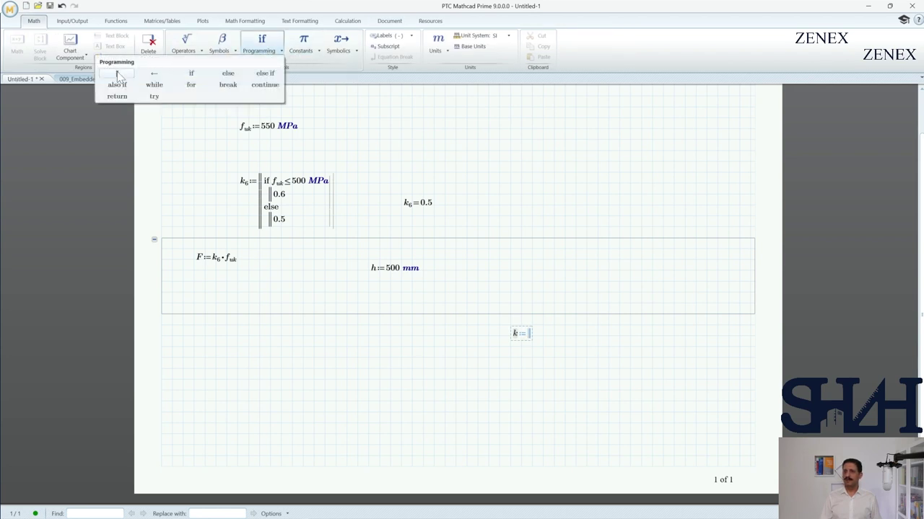
pyautogui.click(118, 75)
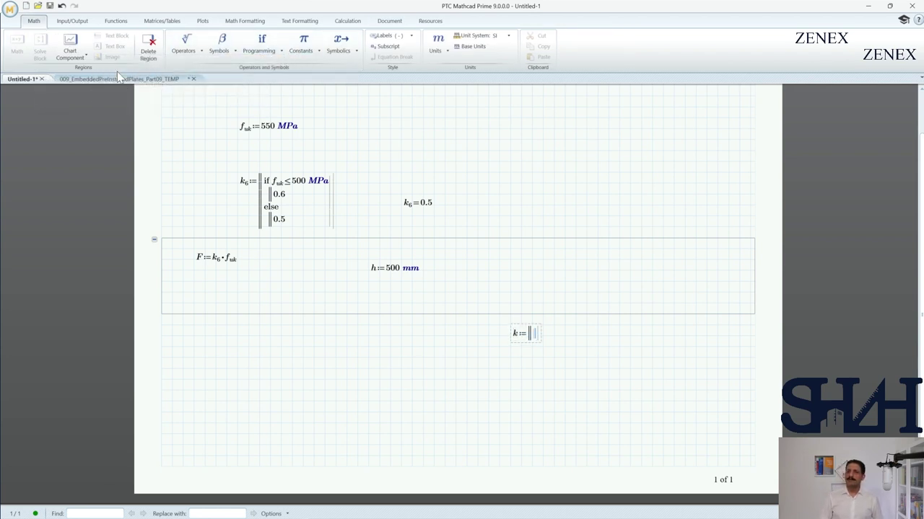
pyautogui.click(263, 48)
pyautogui.click(192, 75)
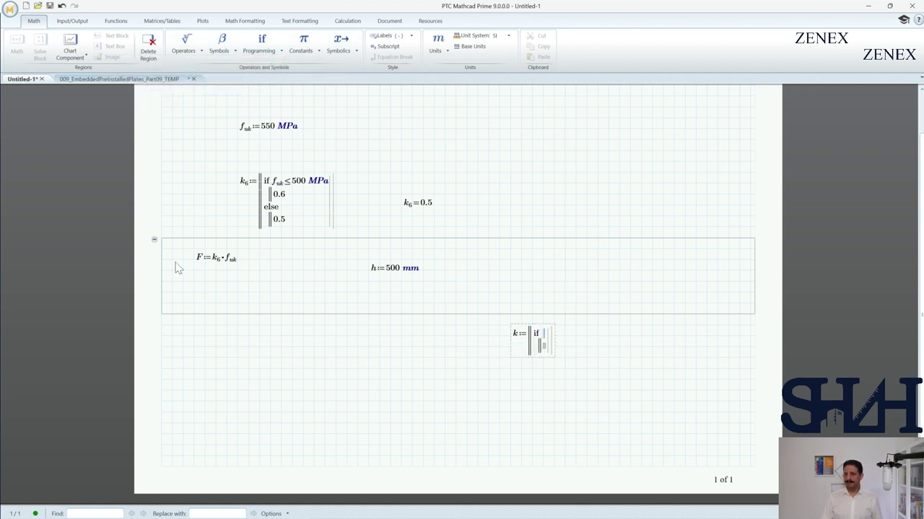
pyautogui.write('F')
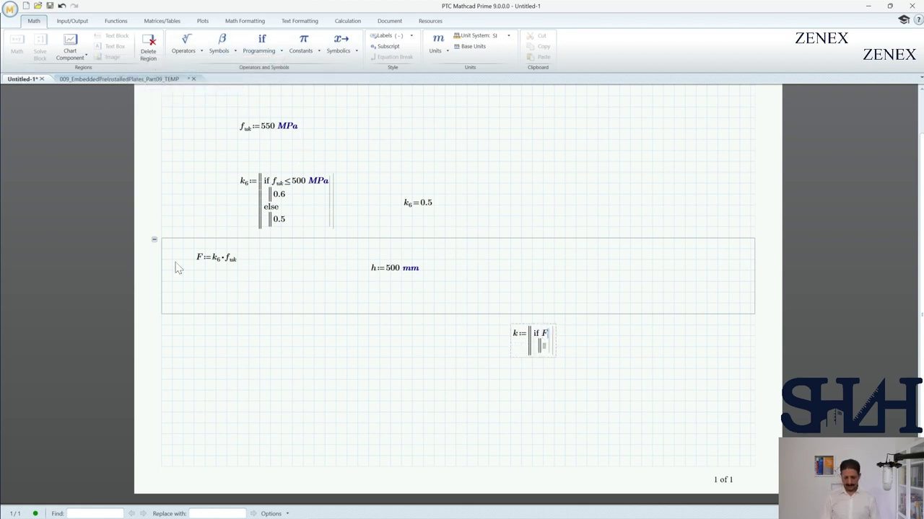
pyautogui.write('<300*MP')
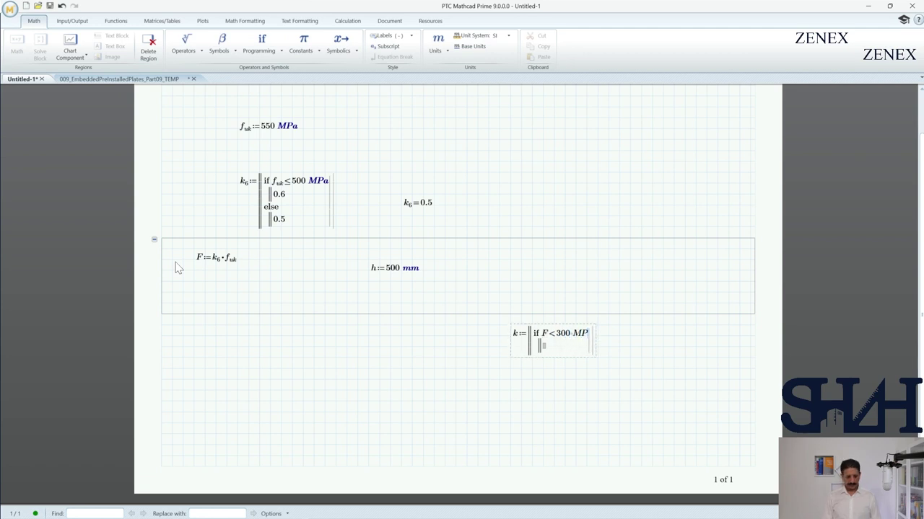
pyautogui.write('a')
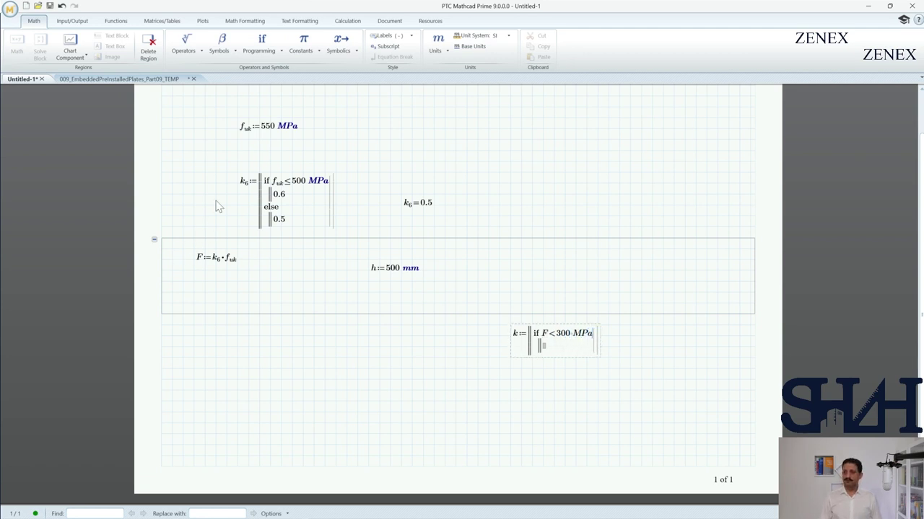
# Extend the if condition of the k program with a logical AND requiring h<600 mm.
pyautogui.click(258, 52)
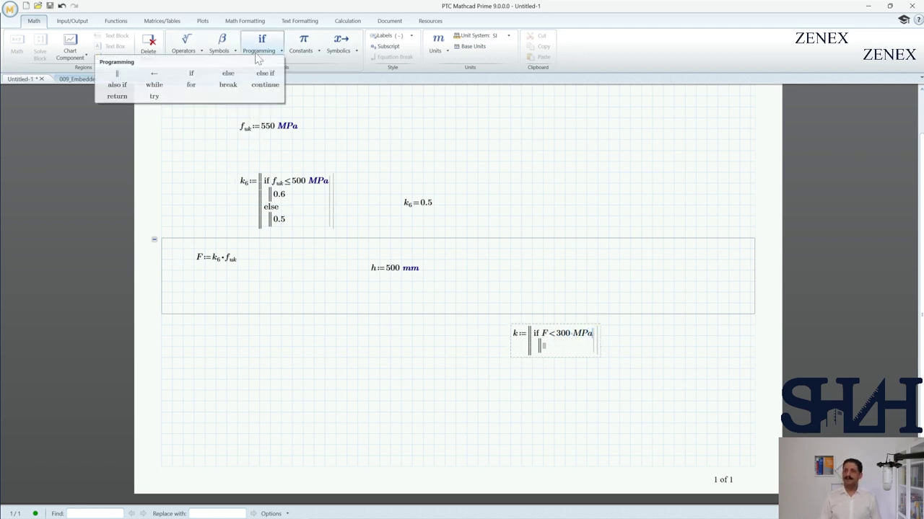
pyautogui.click(184, 52)
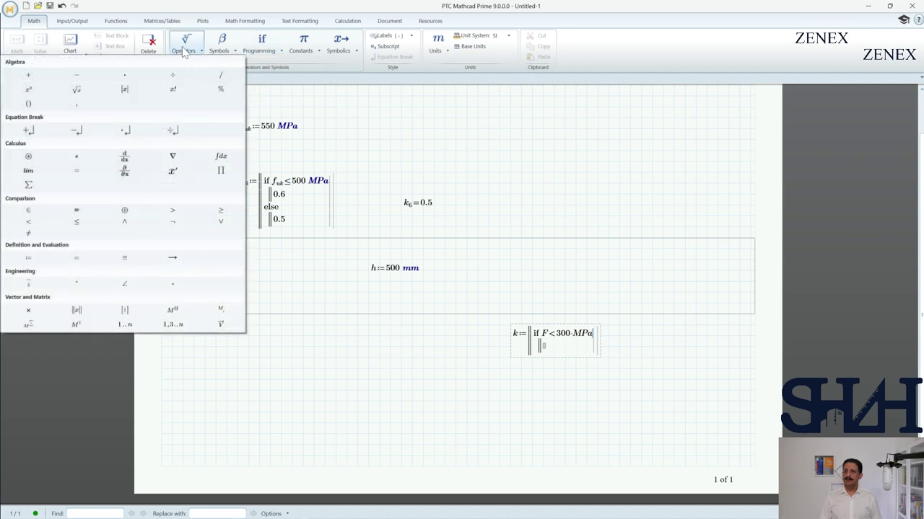
pyautogui.click(125, 223)
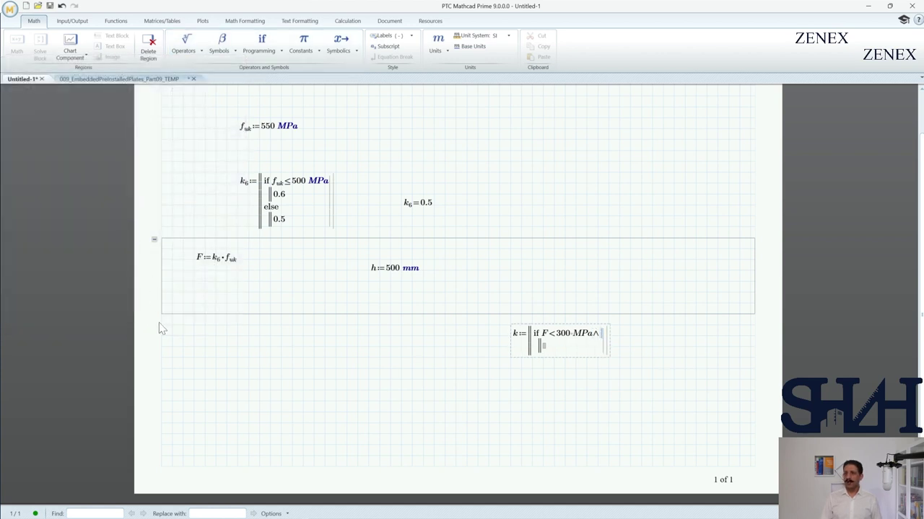
pyautogui.write('h')
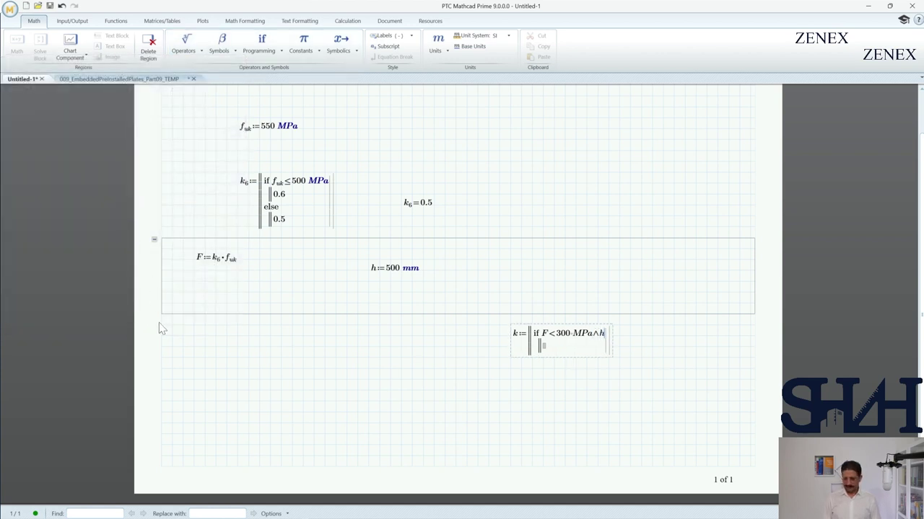
pyautogui.write('<')
pyautogui.write('600*mm')
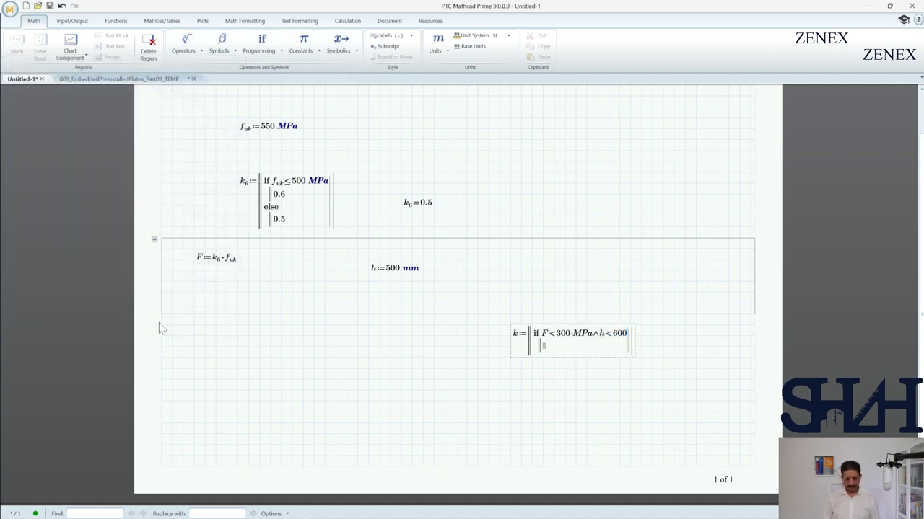
# Make the k program return 1 when the condition holds, and add an else branch returning 0.6.
pyautogui.click(546, 348)
pyautogui.write('1')
pyautogui.press('space')
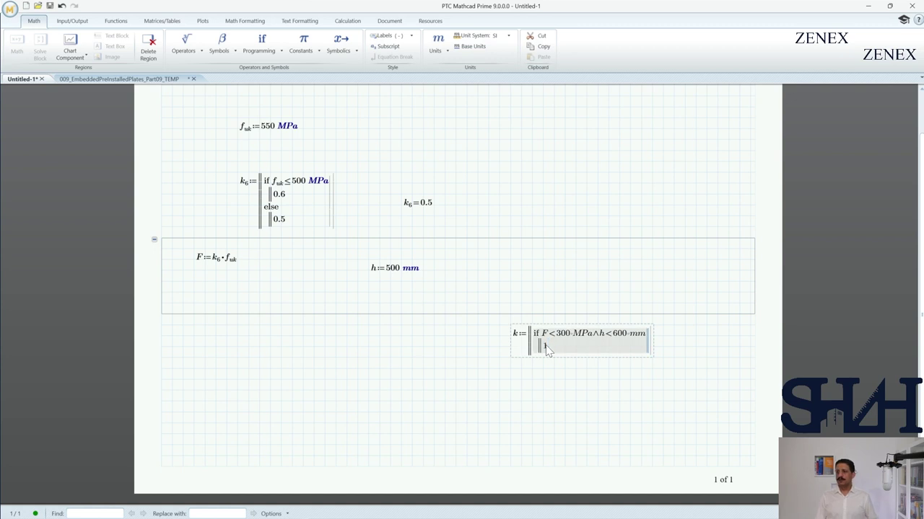
pyautogui.click(254, 46)
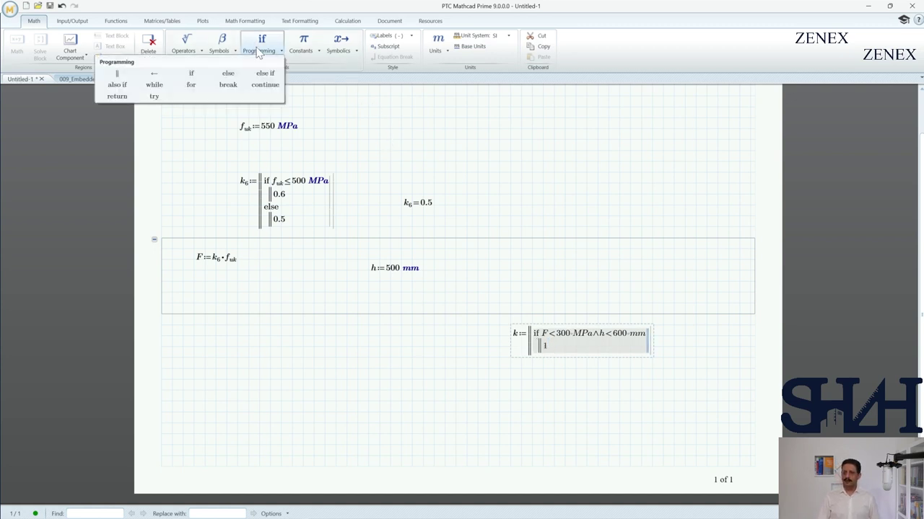
pyautogui.click(235, 77)
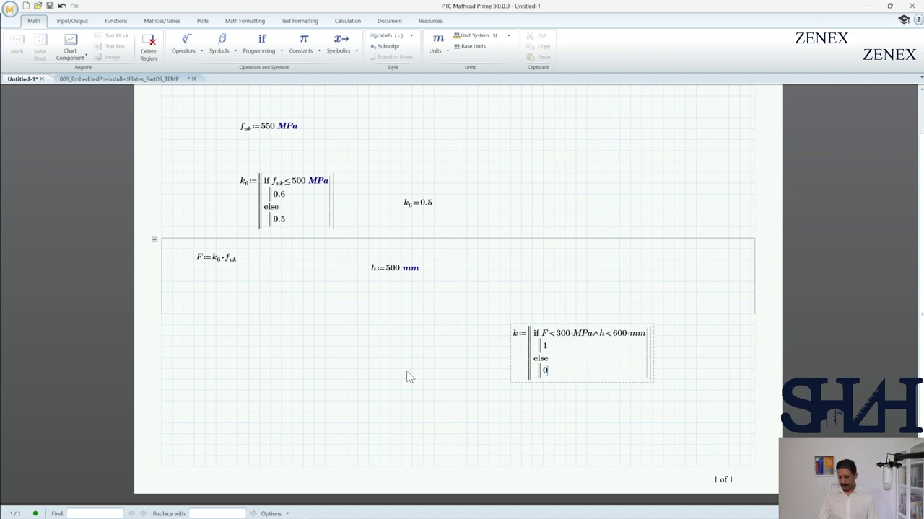
# Evaluate k below its program and evaluate F under the area, displaying F in MPa.
pyautogui.click(511, 425)
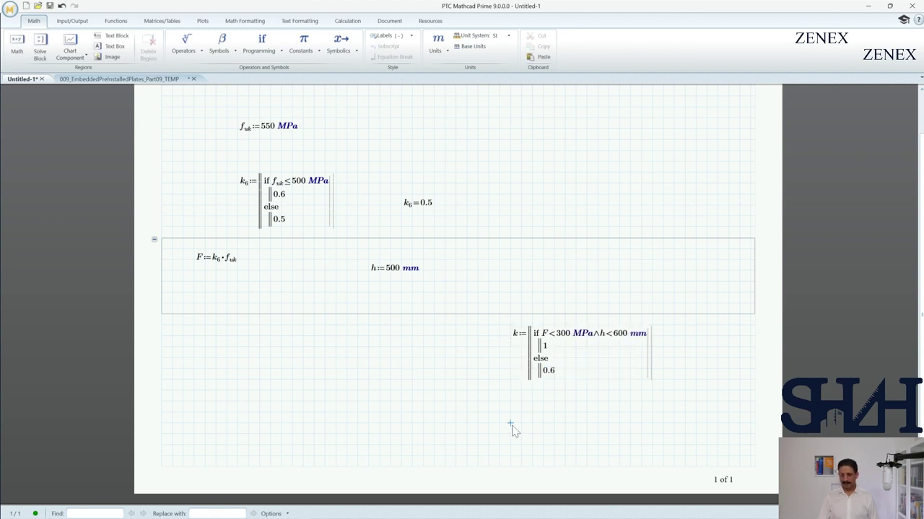
pyautogui.write('k=1')
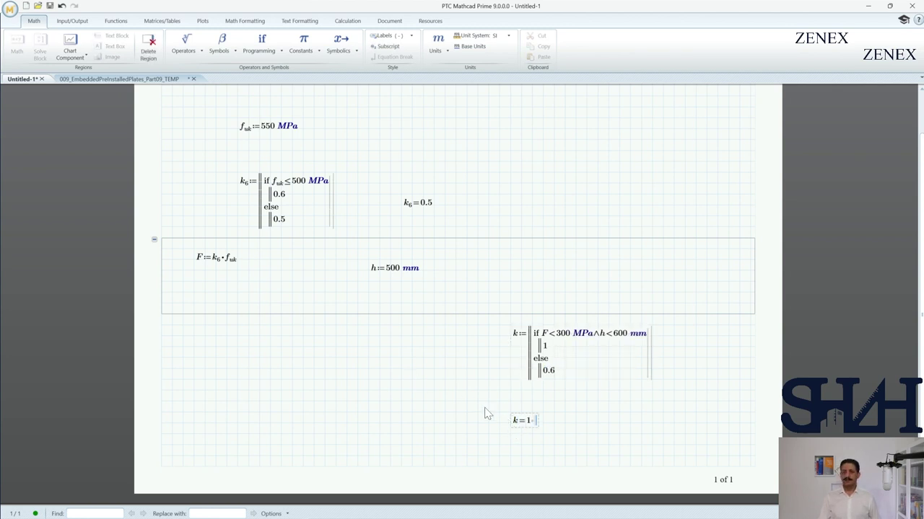
pyautogui.click(261, 341)
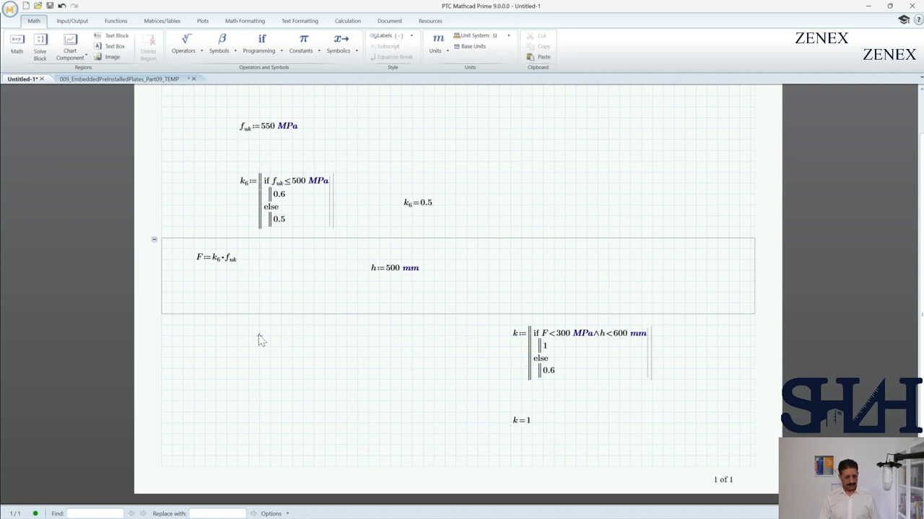
pyautogui.write('F=275 ')
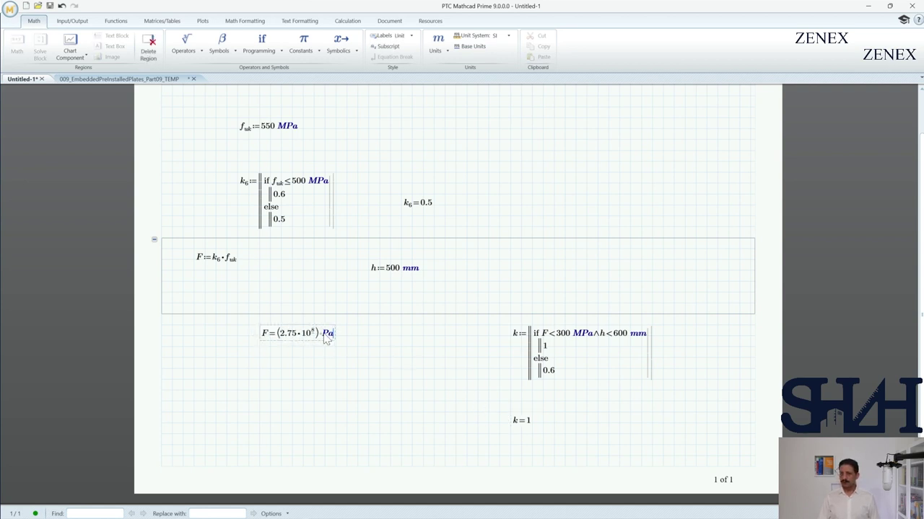
pyautogui.write('M')
pyautogui.click(379, 371)
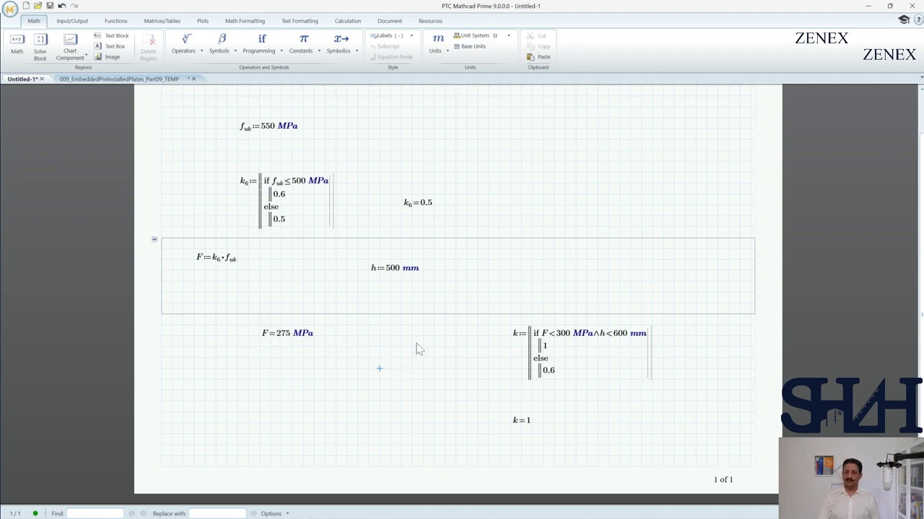
# Set the height h in the area to 700 mm.
pyautogui.doubleClick(390, 269)
pyautogui.write('700')
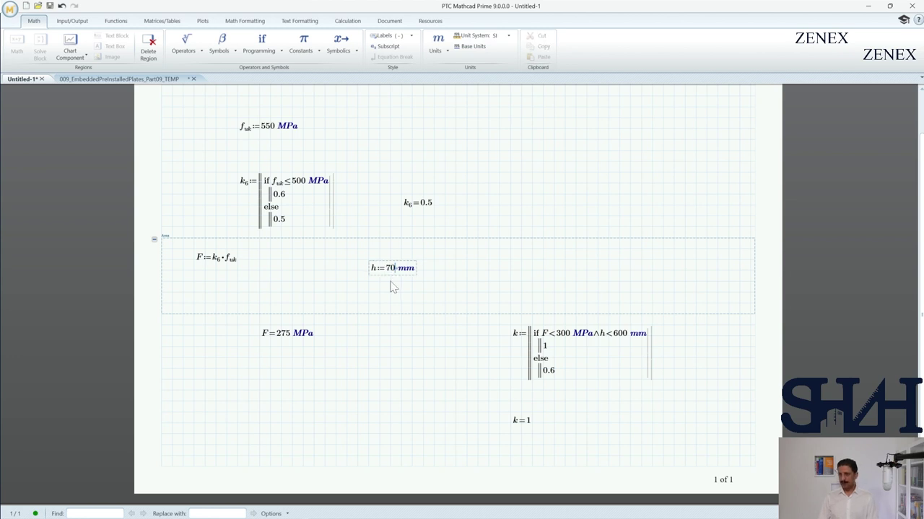
pyautogui.click(390, 337)
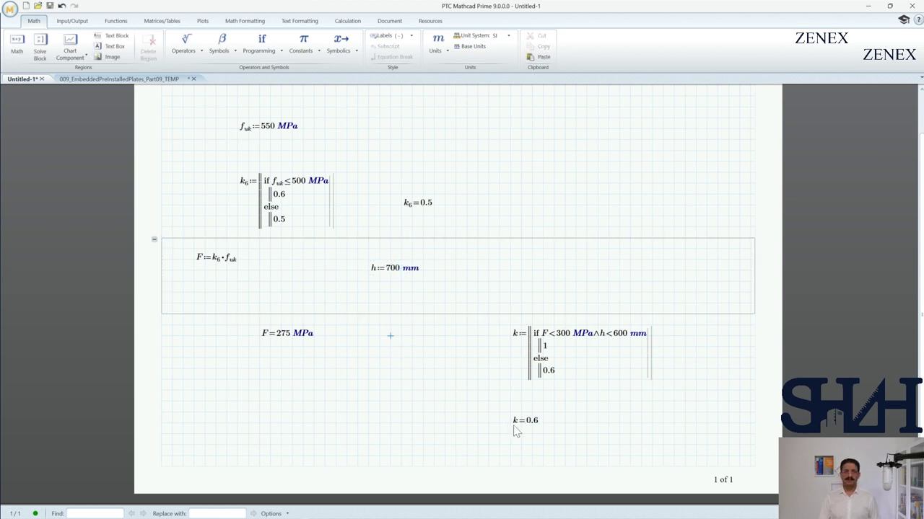
# Replace the else branch of the k program with an else if condition of F≥300 MPa.
pyautogui.click(553, 383)
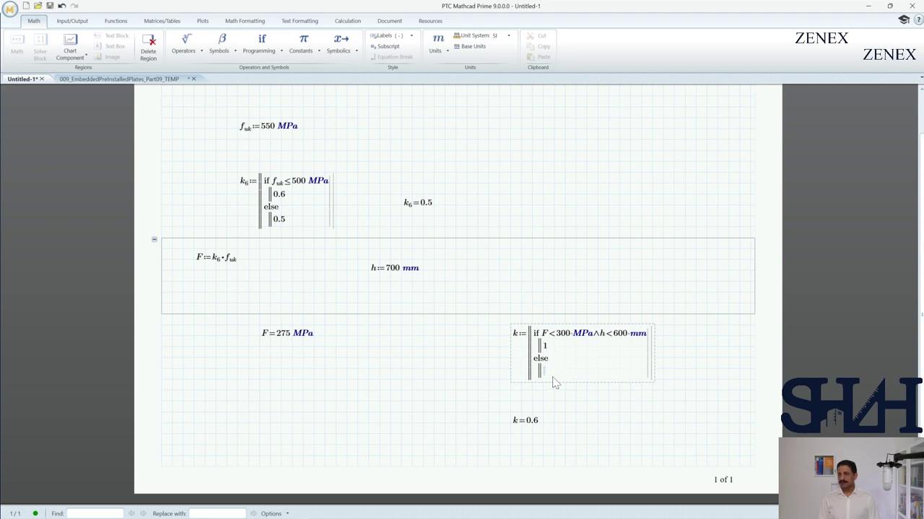
pyautogui.press('BackSpace')
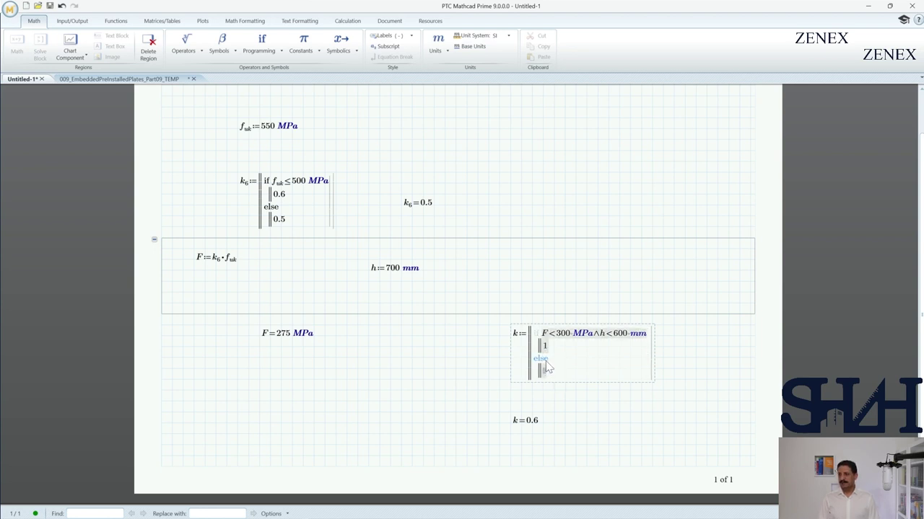
pyautogui.click(260, 47)
pyautogui.click(264, 72)
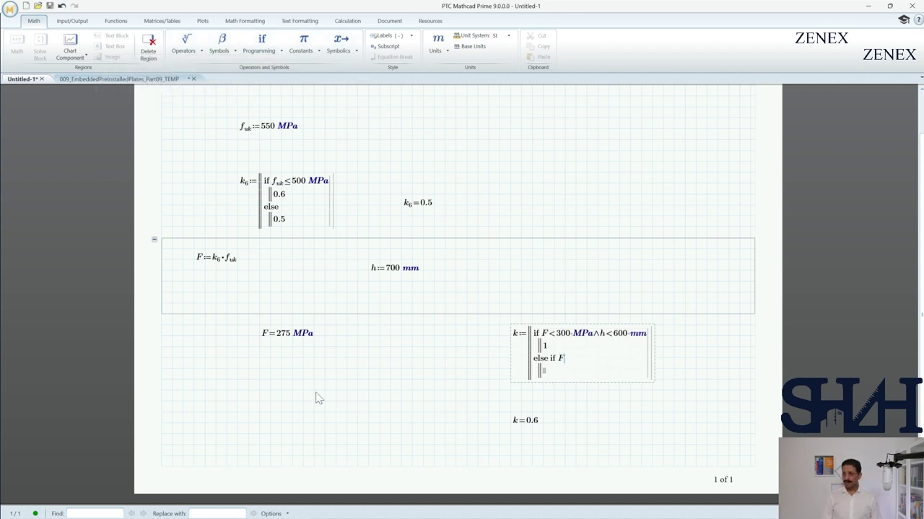
pyautogui.write('F')
pyautogui.click(185, 45)
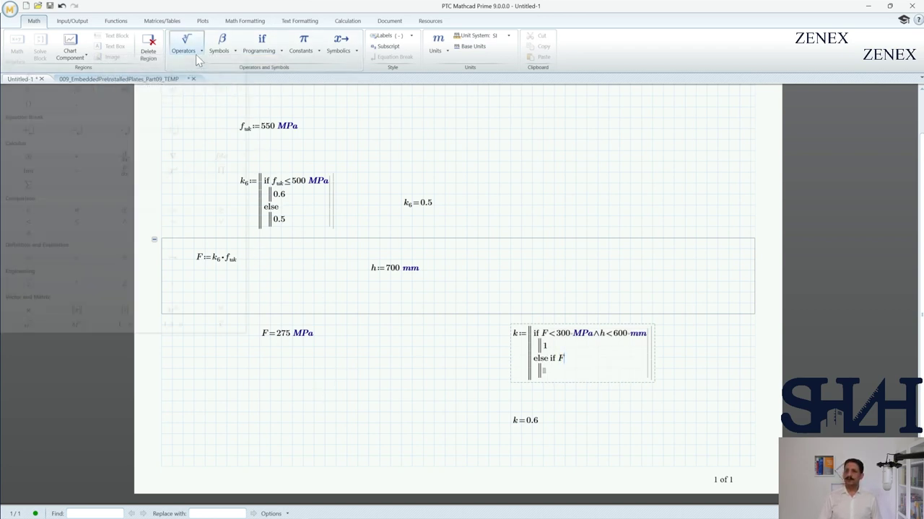
pyautogui.click(122, 210)
pyautogui.write('300 ')
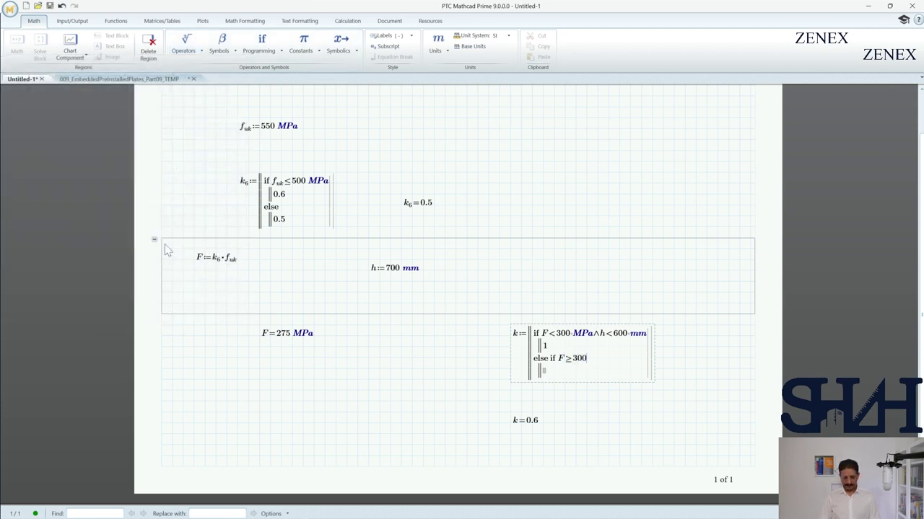
pyautogui.write('MPa')
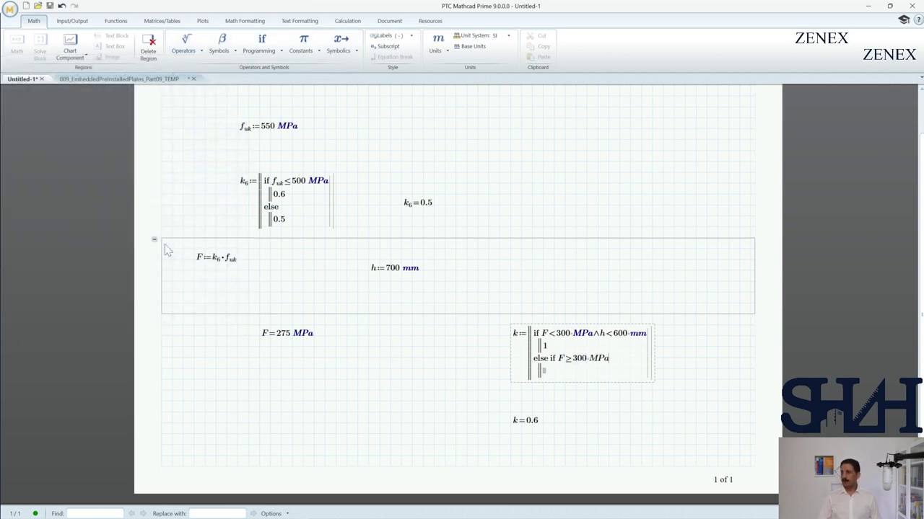
# Extend the else if condition of k with a logical OR for h≥600 mm, and make that branch return 0.6.
pyautogui.click(260, 45)
pyautogui.click(185, 44)
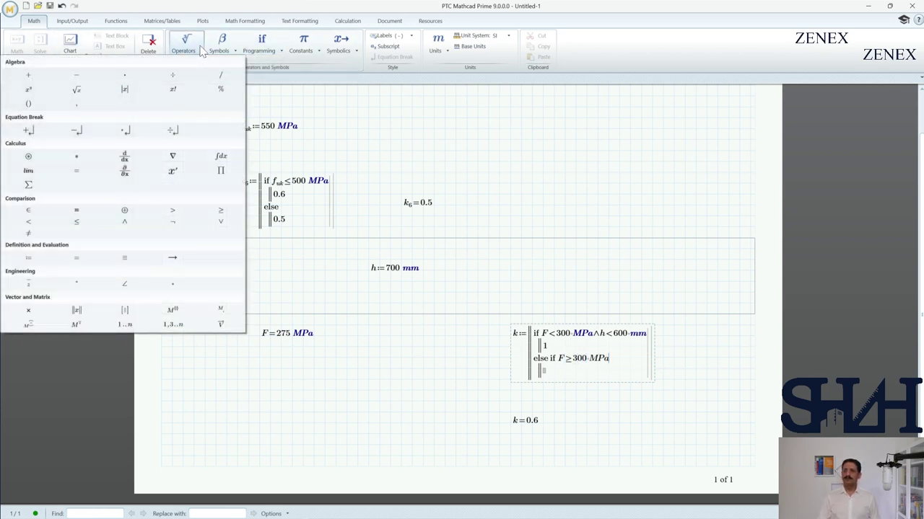
pyautogui.click(221, 223)
pyautogui.write('h')
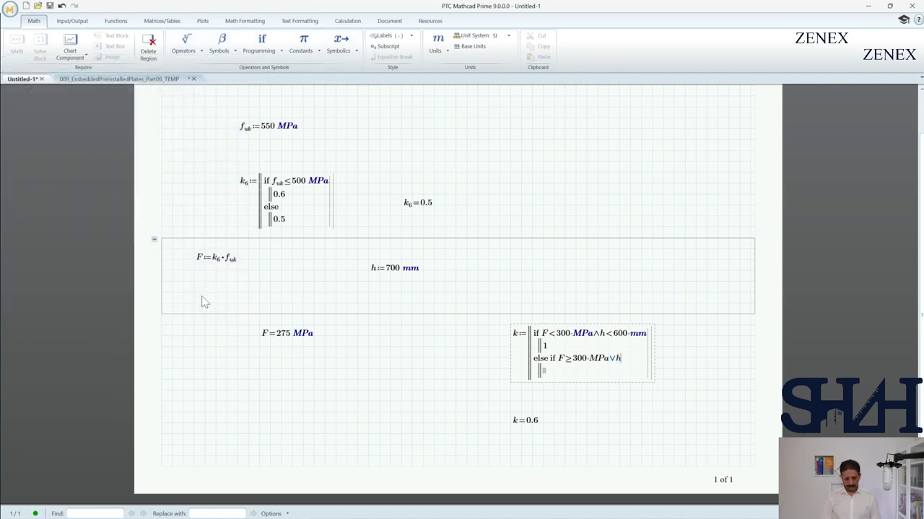
pyautogui.click(200, 55)
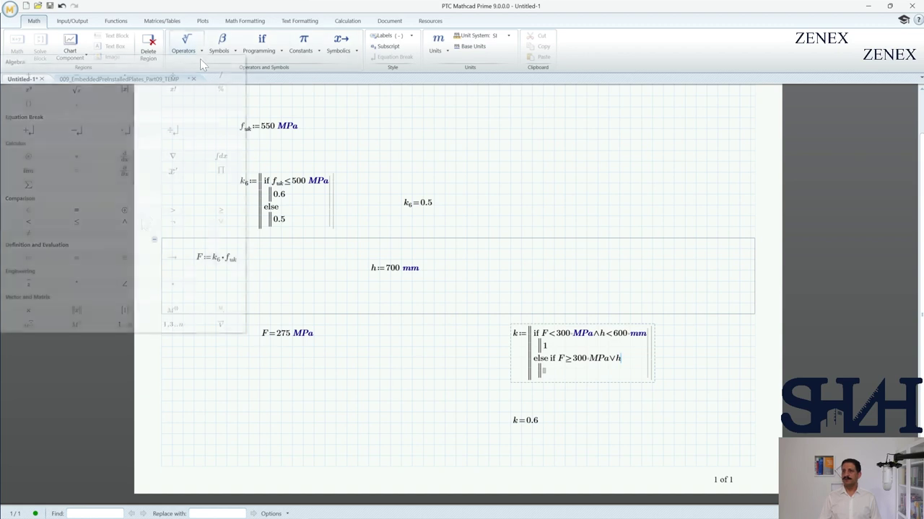
pyautogui.click(216, 211)
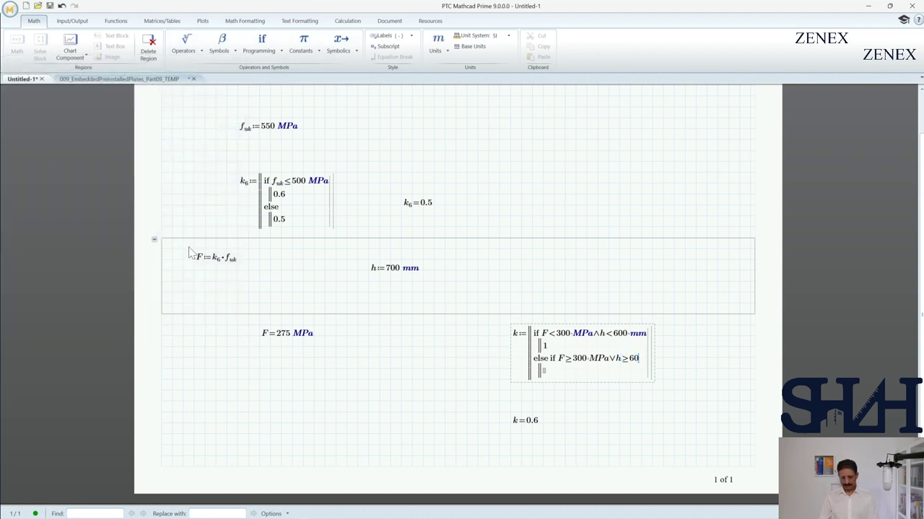
pyautogui.write('600*mm')
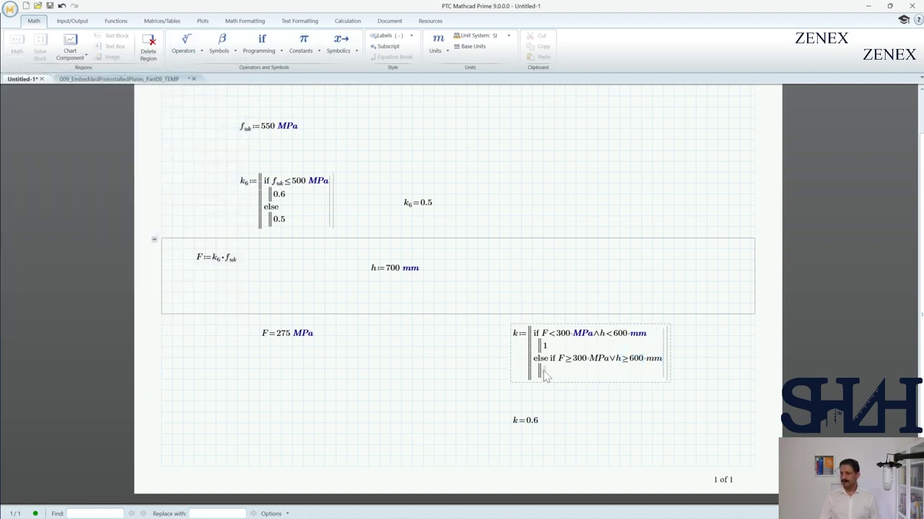
pyautogui.click(445, 401)
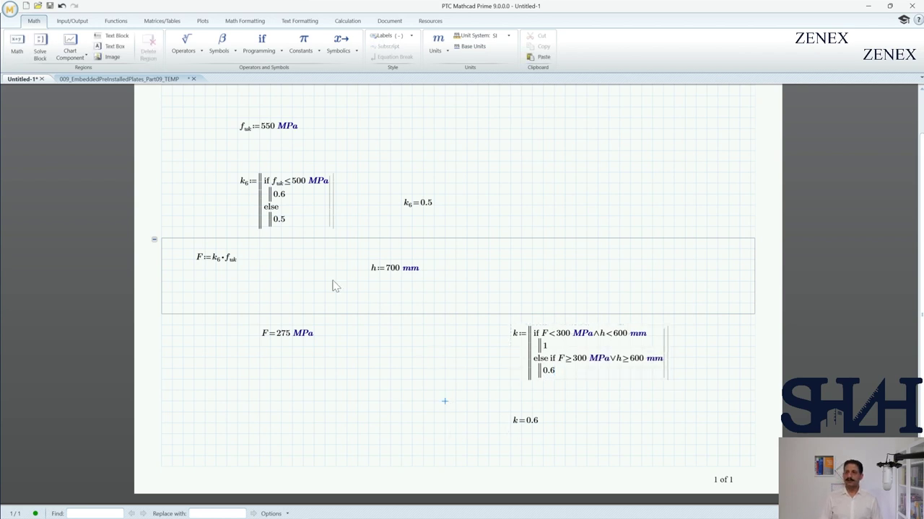
# Compare the shear partial factor's conditional in the embedded plates worksheet with the k program in Untitled-1.
pyautogui.click(148, 79)
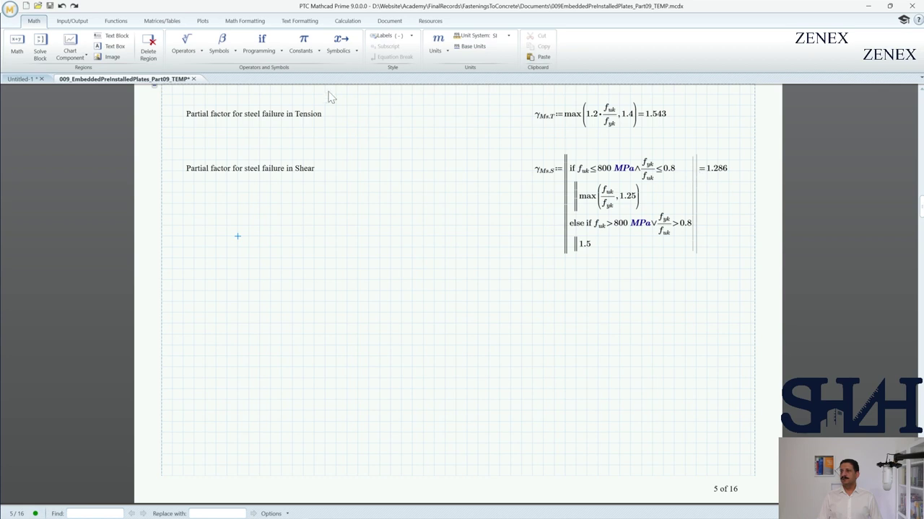
pyautogui.click(25, 81)
pyautogui.moveTo(514, 351); pyautogui.dragTo(658, 410)
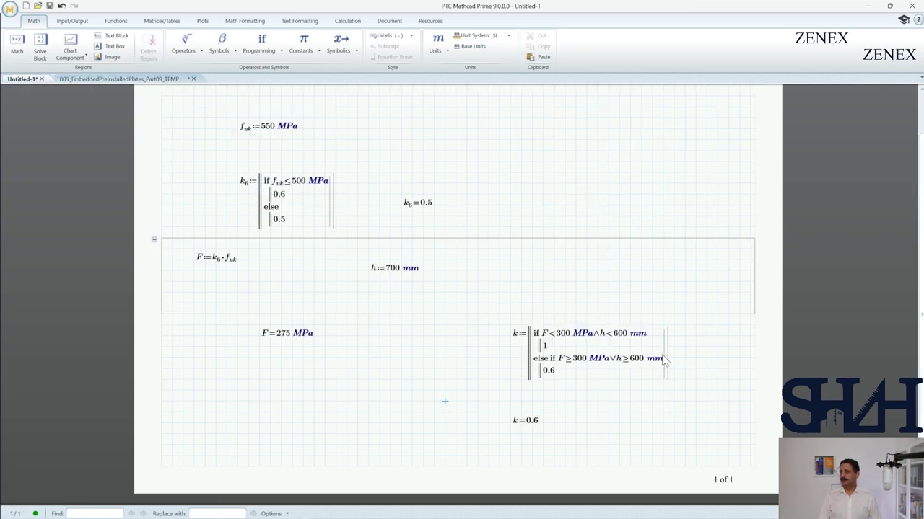
# Evaluate the k program inline beside its definition and set the height h in the area to 500 mm.
pyautogui.write('=0.6')
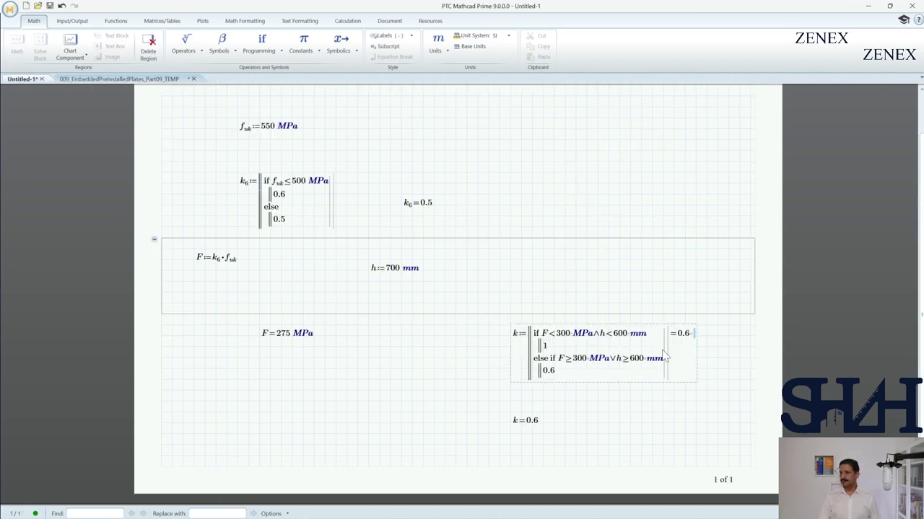
pyautogui.click(391, 270)
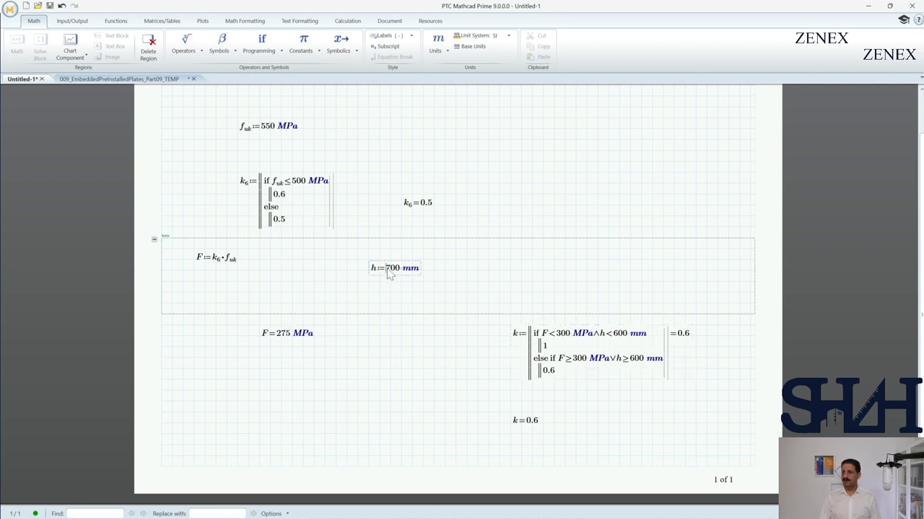
pyautogui.press('BackSpace')
pyautogui.write('5')
pyautogui.click(456, 292)
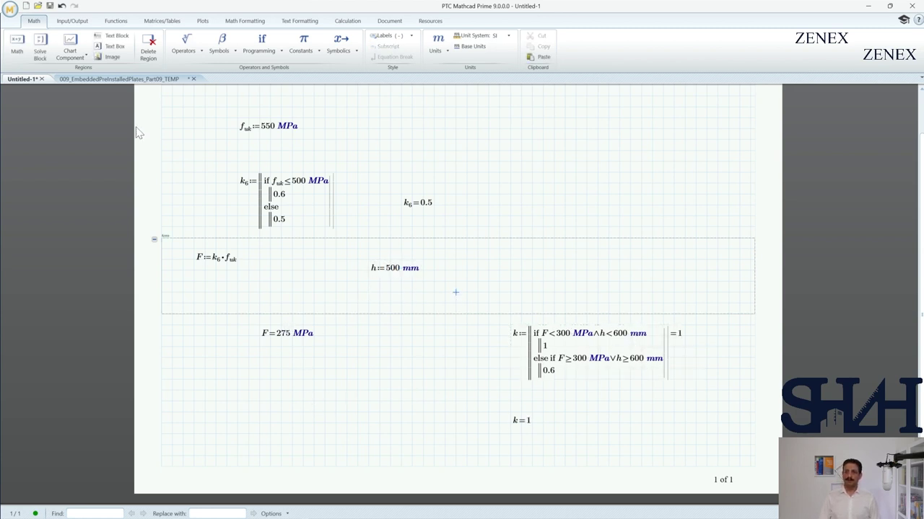
# Switch to the embedded plates worksheet and add the heading "Steel failure of fastener in Tension" below the shear partial factor.
pyautogui.click(112, 80)
pyautogui.write('Steel failure of fastener in Tension')
pyautogui.click(215, 315)
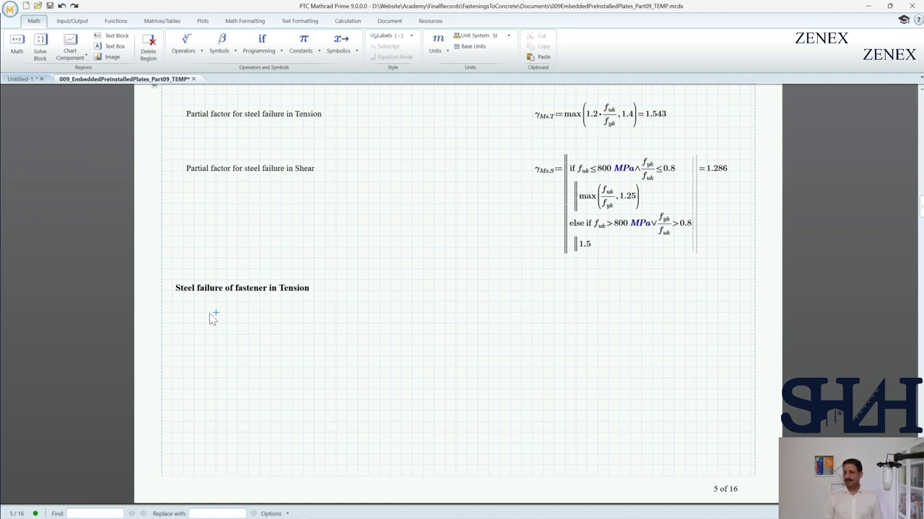
# Paste the characteristic steel resistance of a fastener under tension load, N_Rk.s := f_uk·A_s.1, with its description under the new heading.
pyautogui.scroll(3, 423, 296)
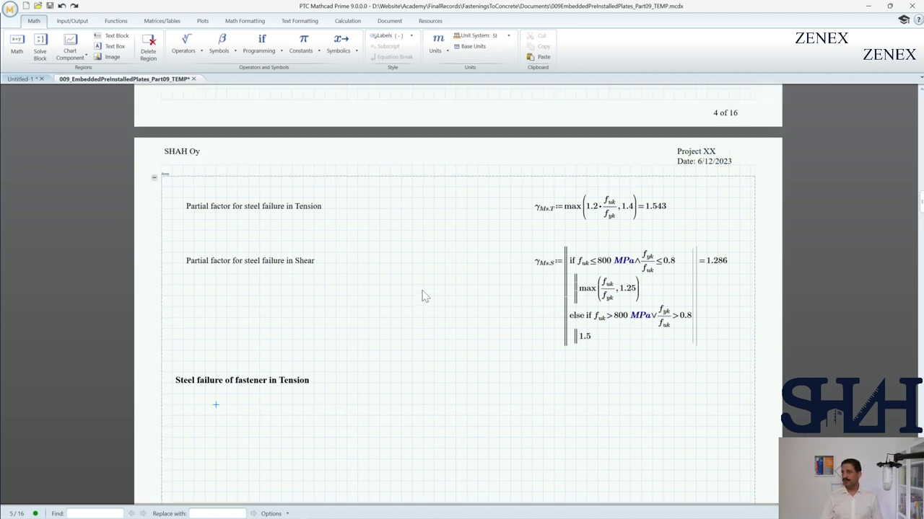
pyautogui.scroll(10, 423, 295)
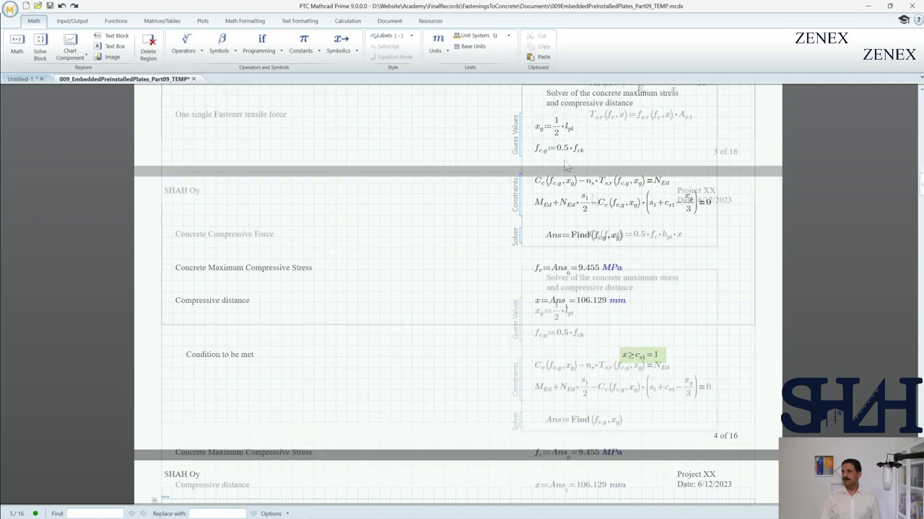
pyautogui.scroll(3, 570, 151)
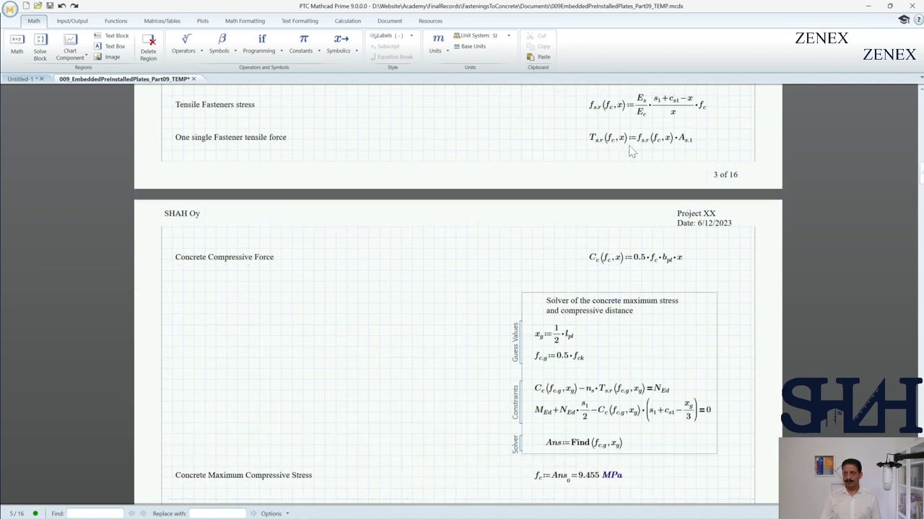
pyautogui.scroll(-3, 503, 383)
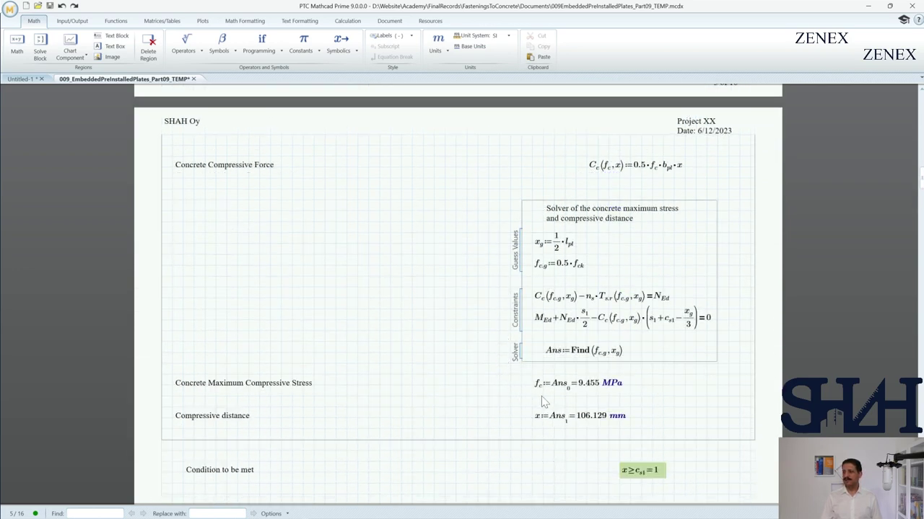
pyautogui.scroll(-11, 517, 426)
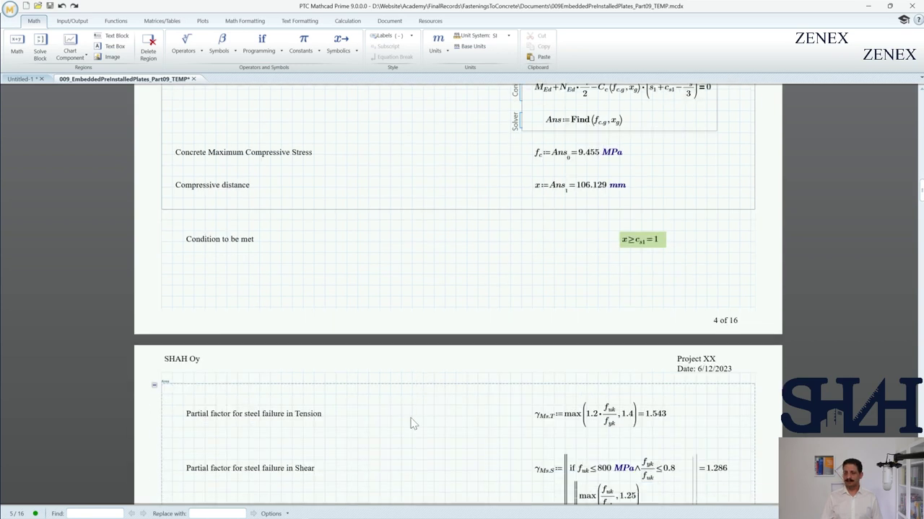
pyautogui.scroll(-6, 346, 423)
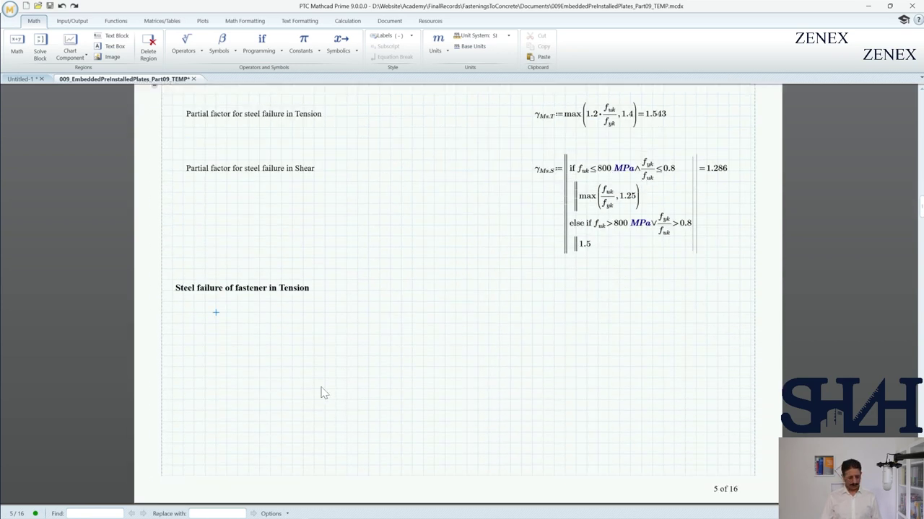
pyautogui.hotkey('ctrl', 'v')
pyautogui.click(225, 326)
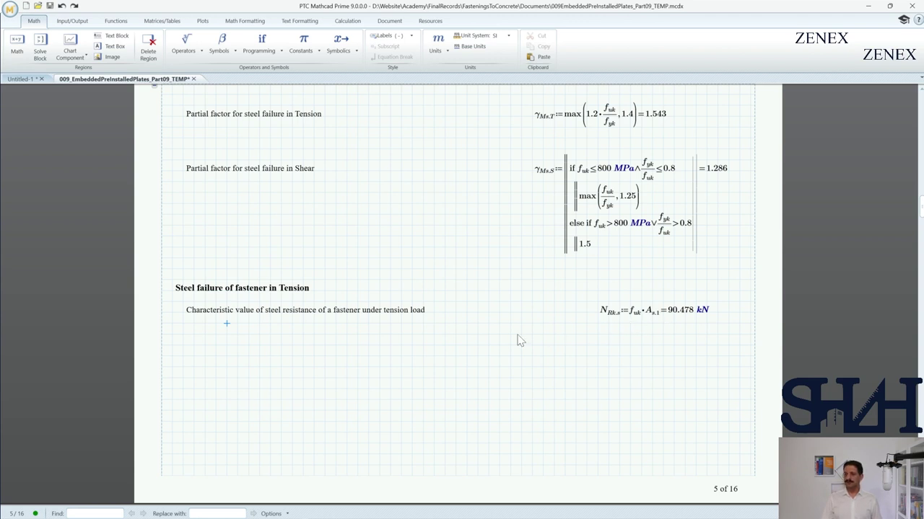
# Review the single fastener area and tensile force definitions, the steel tension utilization equations, and the concrete cone failure formula.
pyautogui.scroll(10, 518, 341)
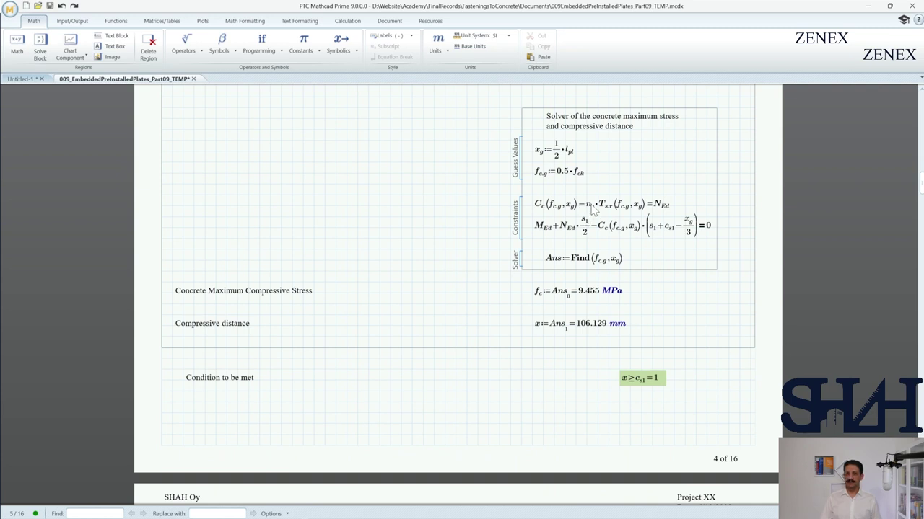
pyautogui.scroll(6, 583, 258)
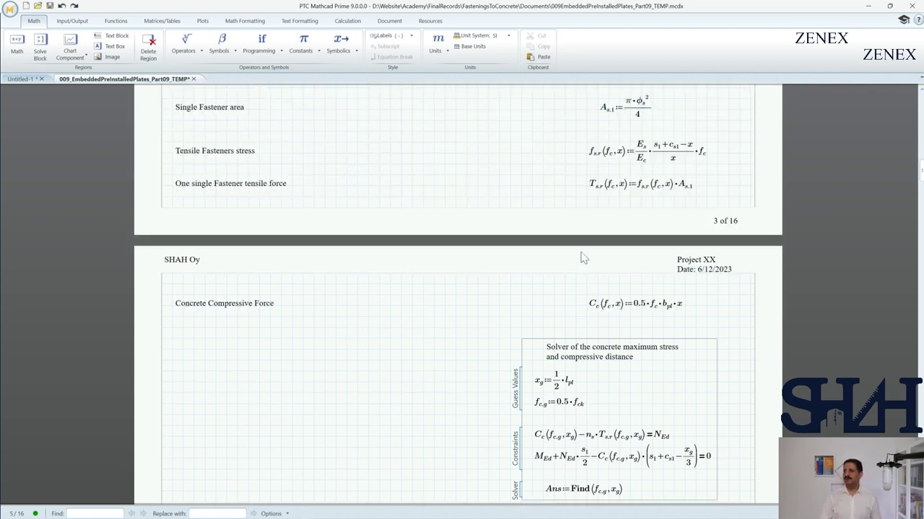
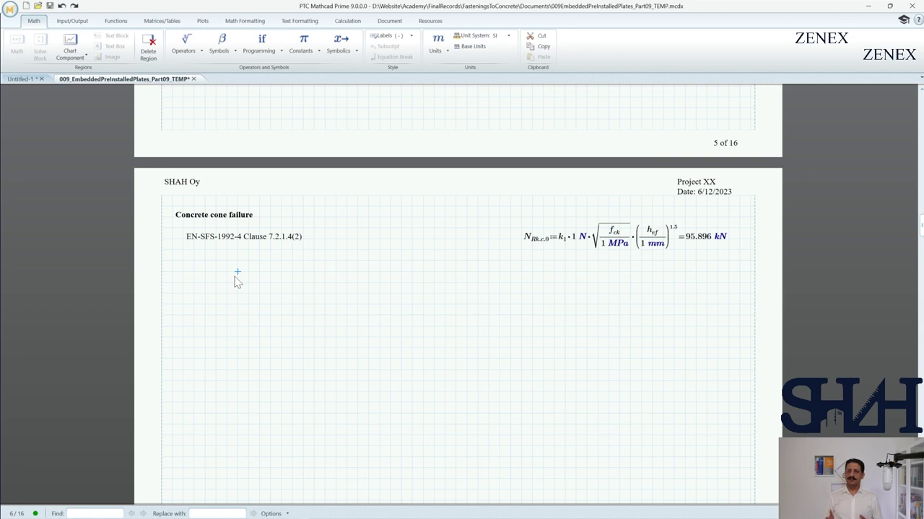
pyautogui.scroll(3, 234, 281)
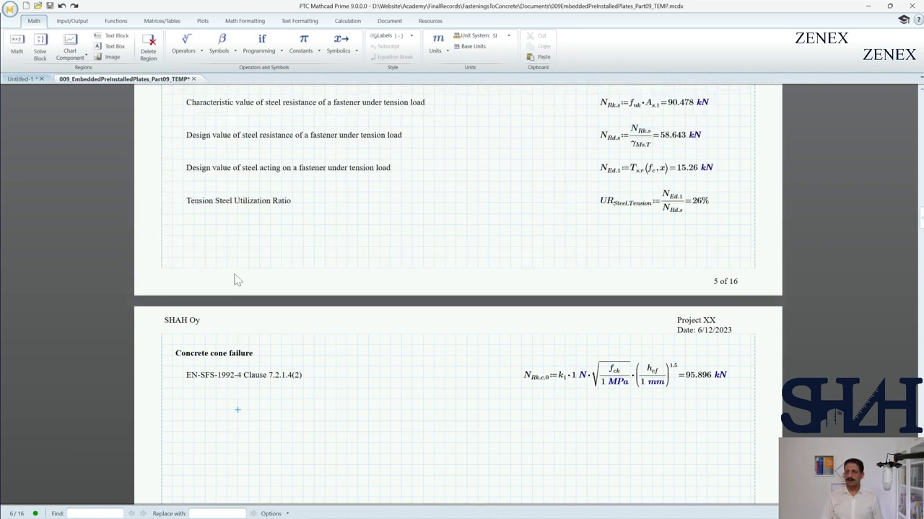
pyautogui.scroll(-2, 234, 281)
pyautogui.scroll(2, 231, 317)
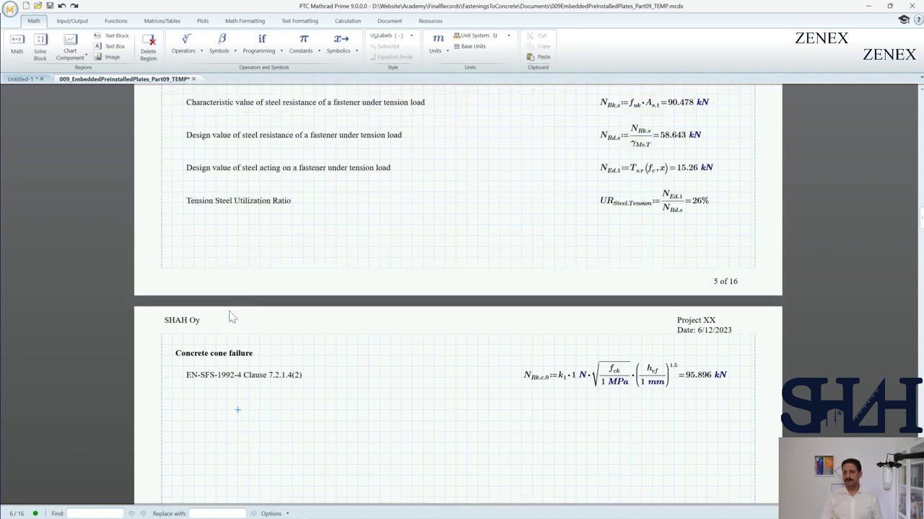
pyautogui.scroll(1, 230, 317)
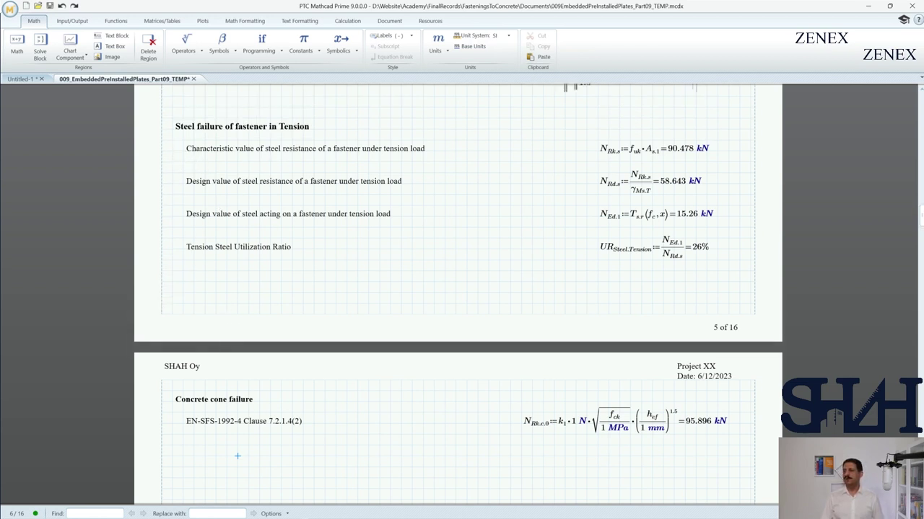
pyautogui.scroll(-2, 225, 397)
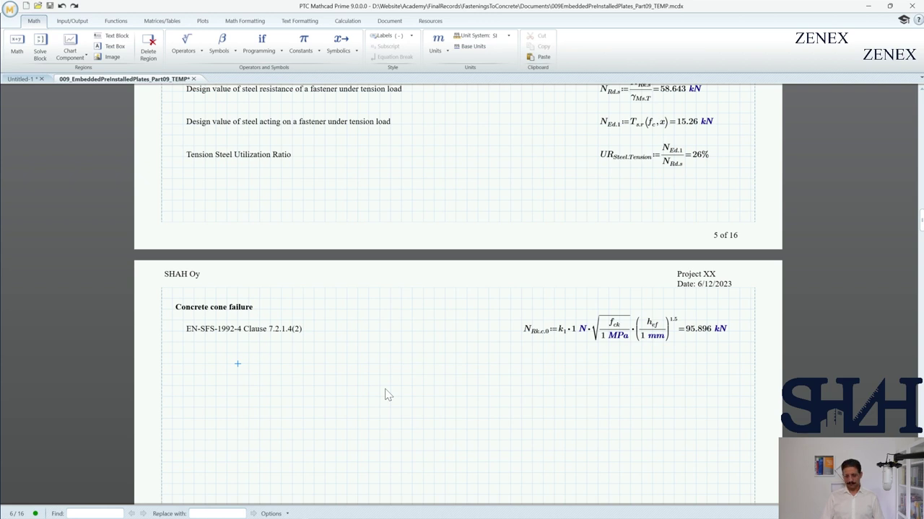
# Capture the concrete cone resistance formula N_Rk.c.0 as an image and paste it onto a new page of Untitled-1.
pyautogui.press('Print')
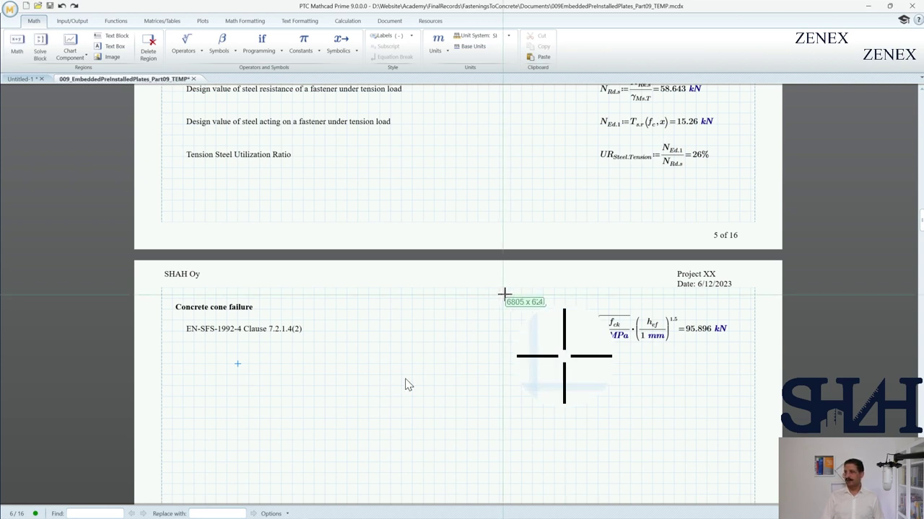
pyautogui.moveTo(505, 288); pyautogui.dragTo(743, 361)
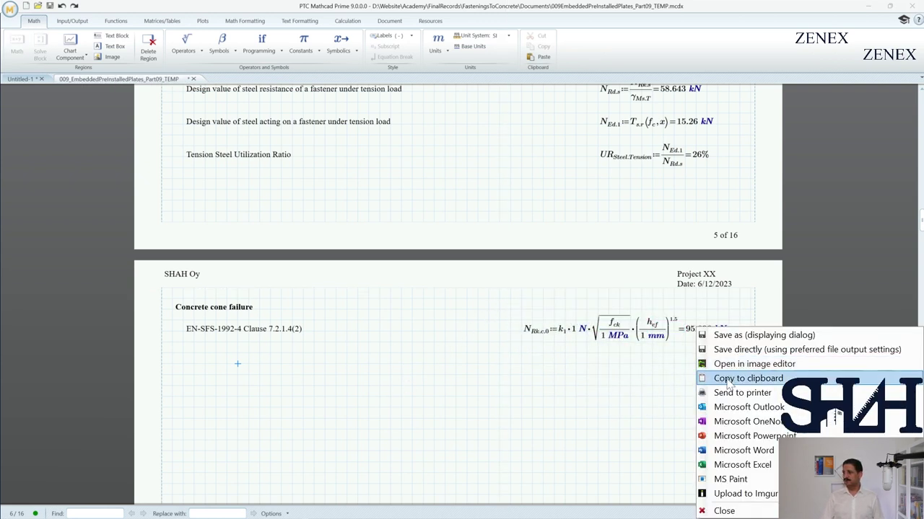
pyautogui.click(747, 379)
pyautogui.click(21, 79)
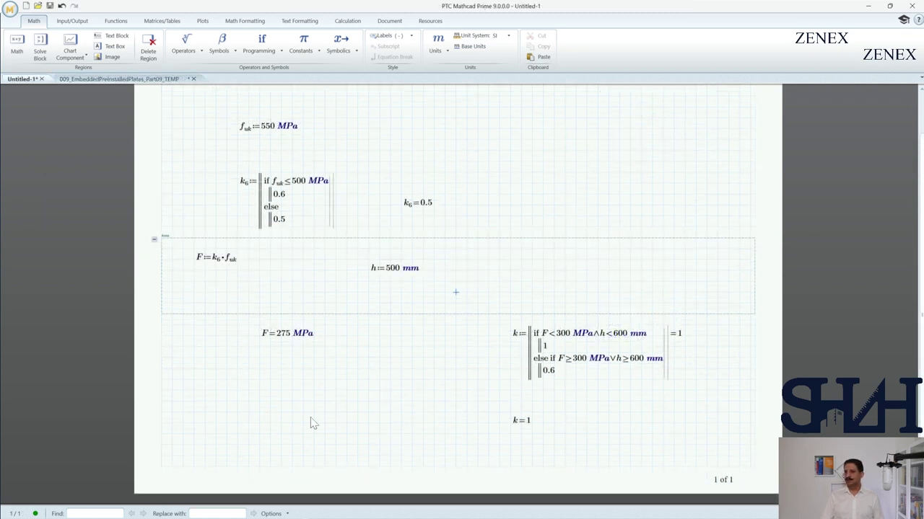
pyautogui.click(280, 431)
pyautogui.hotkey('ctrl', 'Return')
pyautogui.hotkey('ctrl', 'v')
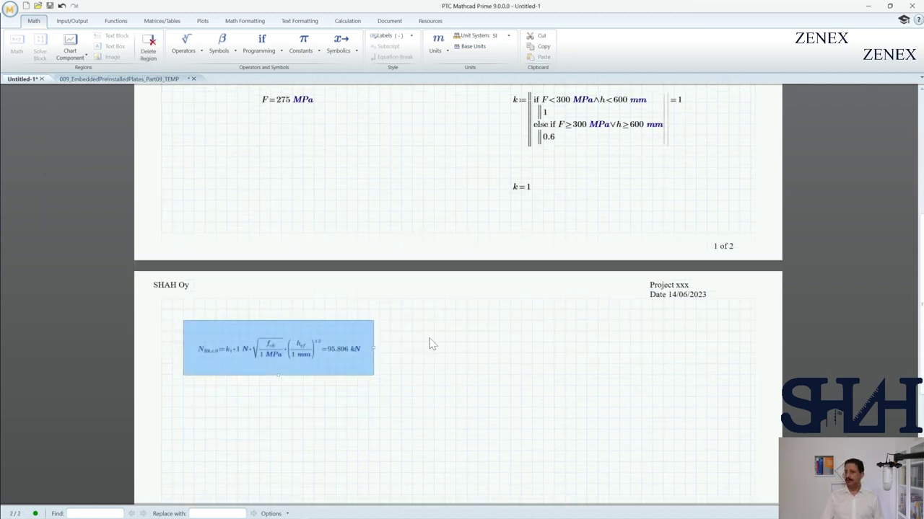
# Define the variable h_ef as 157 mm beside the pasted formula image.
pyautogui.click(434, 342)
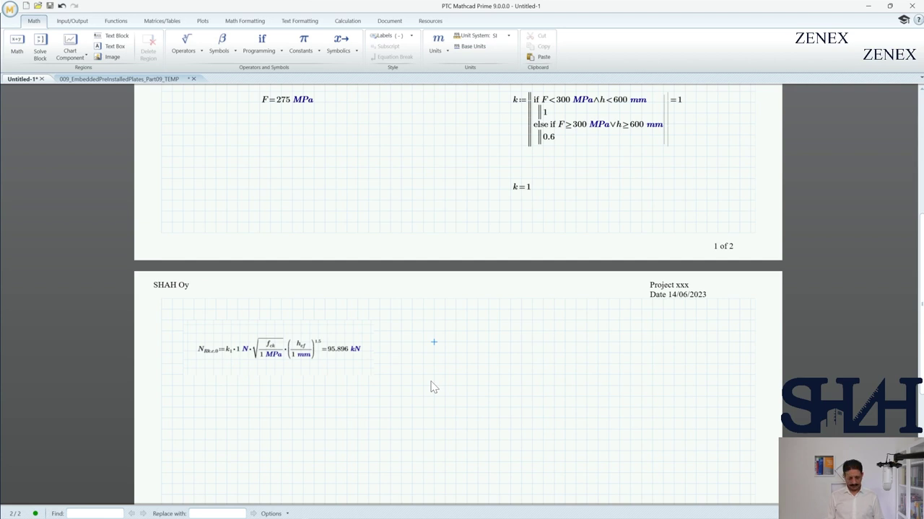
pyautogui.write('h.ef:1')
pyautogui.write('57')
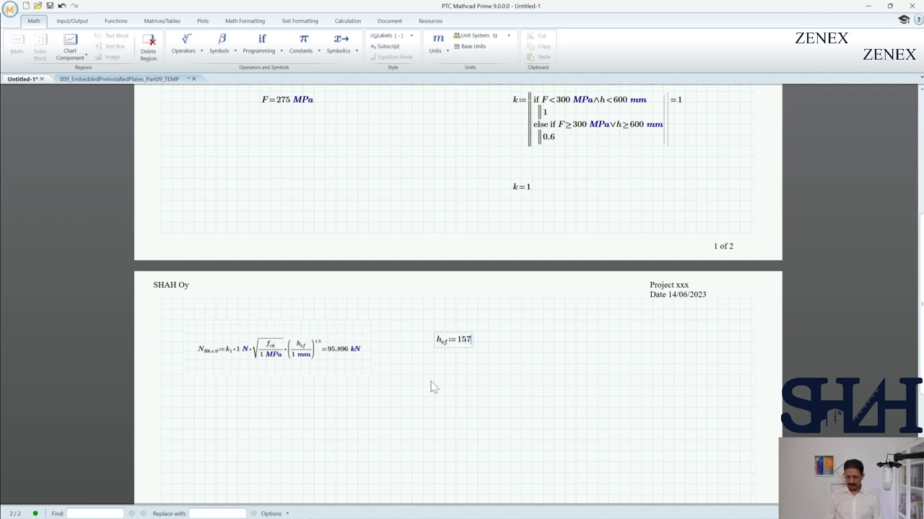
pyautogui.write('mm')
pyautogui.press('Return')
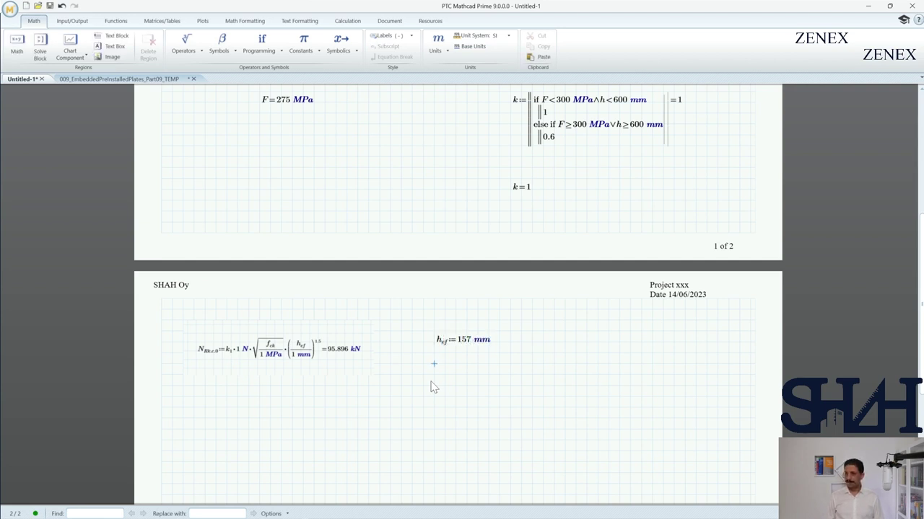
# Define f_ck as 30 MPa and k_1 as 8.9 beneath the h_ef definition.
pyautogui.press('Return')
pyautogui.write('f')
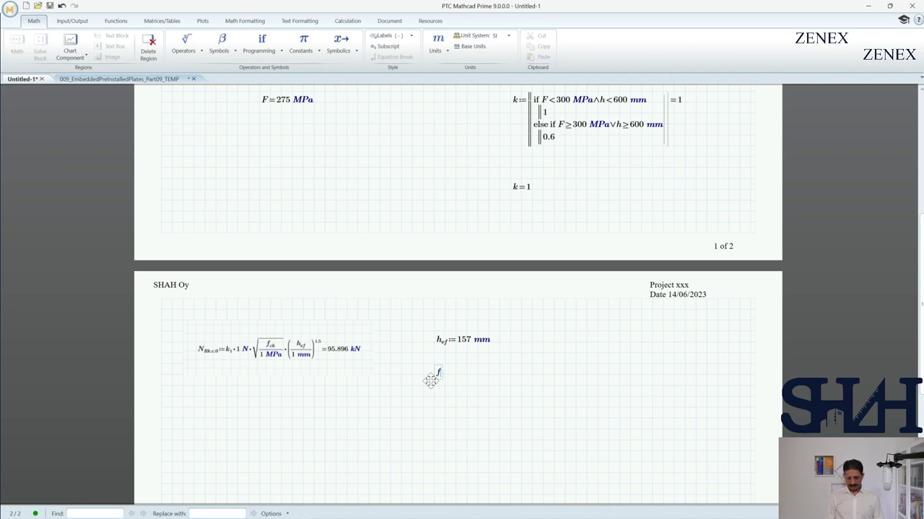
pyautogui.write('.ck')
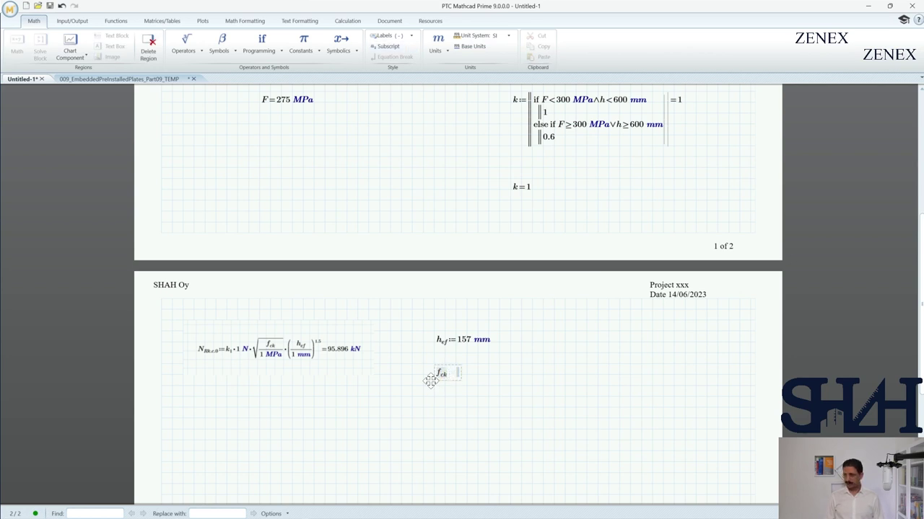
pyautogui.write(':30*MPa')
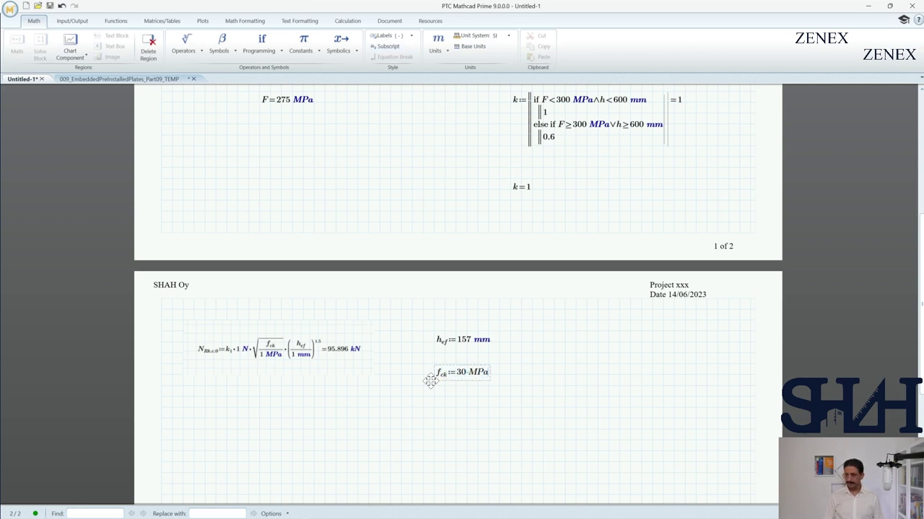
pyautogui.click(434, 418)
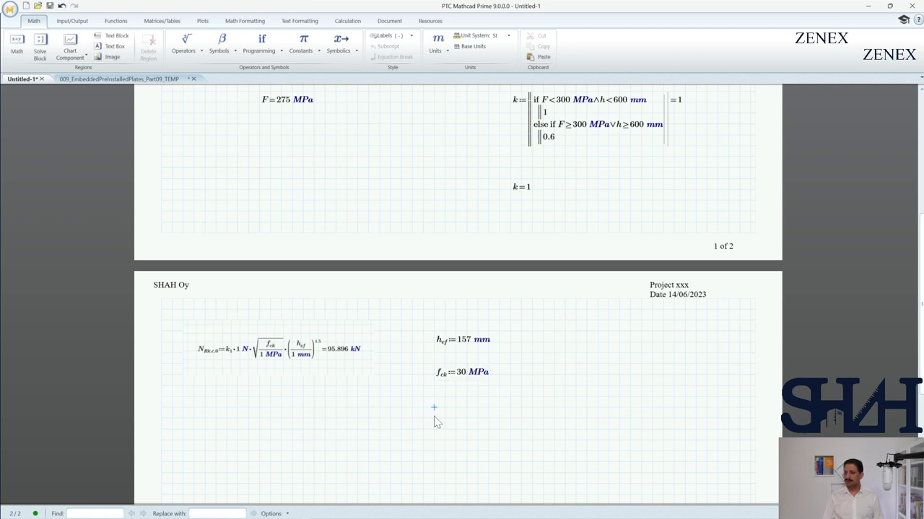
pyautogui.write('k.1')
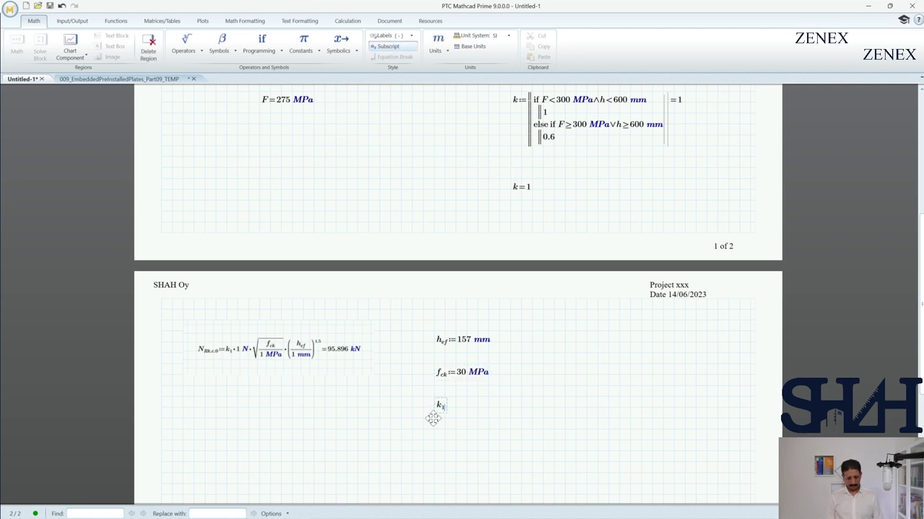
pyautogui.write(':8.9')
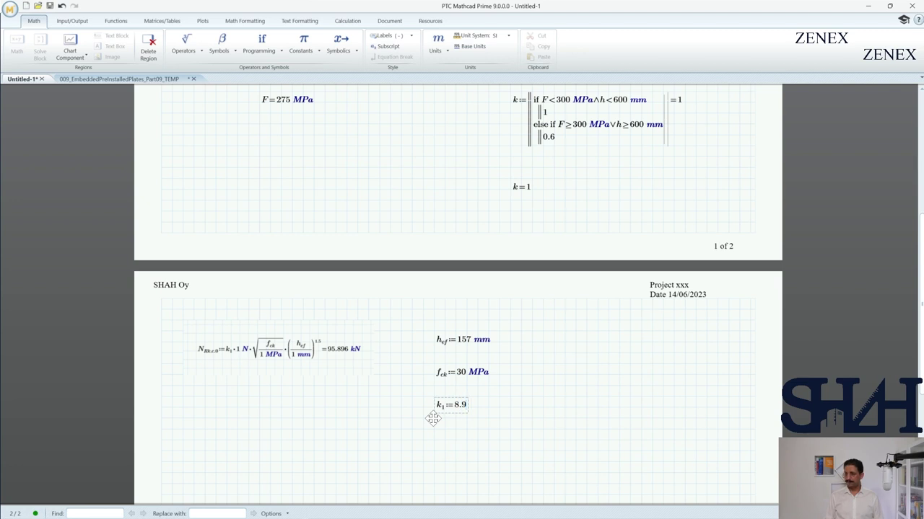
# Define N_Rk.c.0 below the pasted formula image as k_1 times the square root of f_ck times h_ef to the power 1.5.
pyautogui.click(225, 451)
pyautogui.scroll(-2, 217, 419)
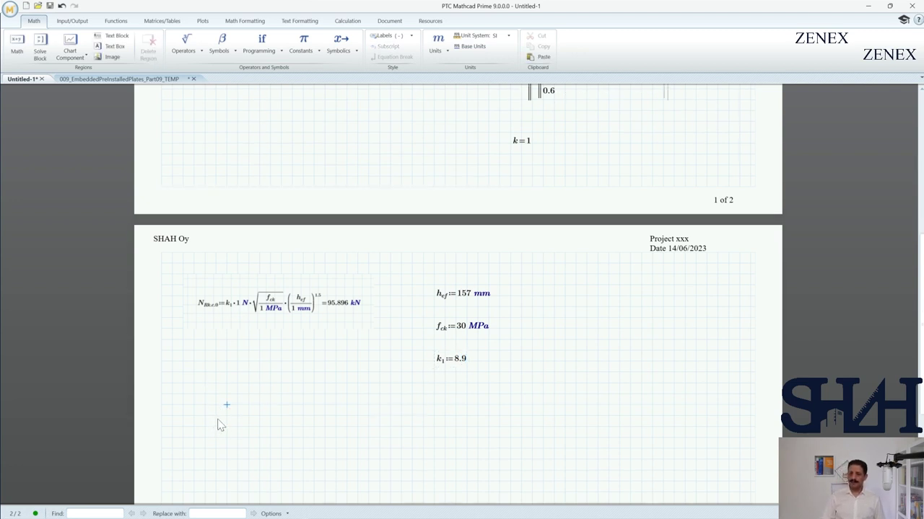
pyautogui.write('N')
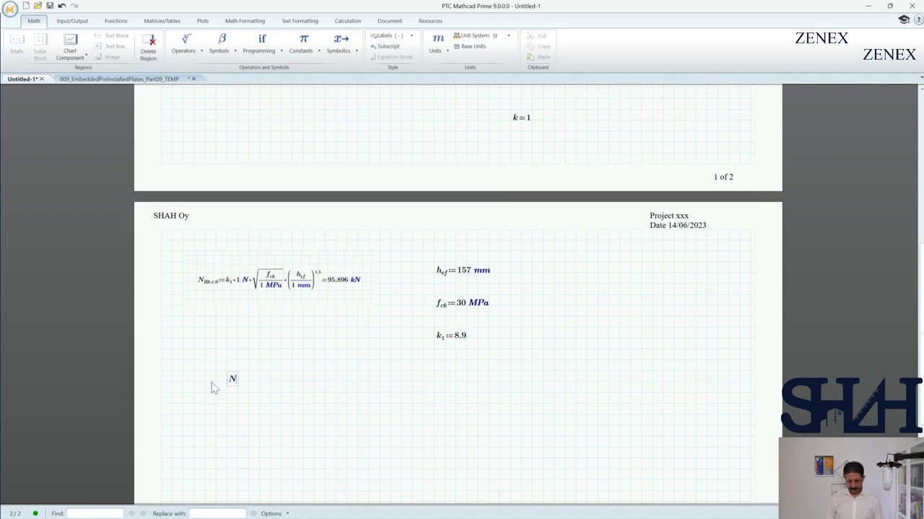
pyautogui.write('.Rk.c.0')
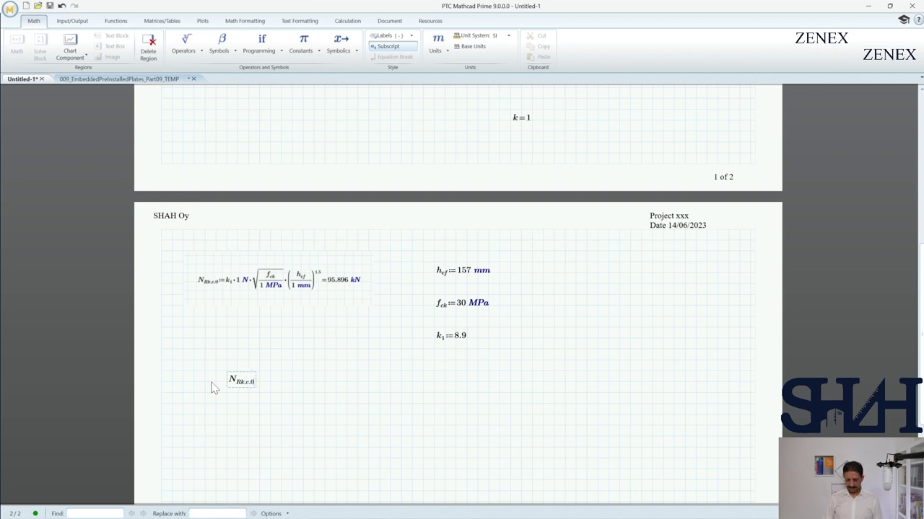
pyautogui.write(':')
pyautogui.write('k.1')
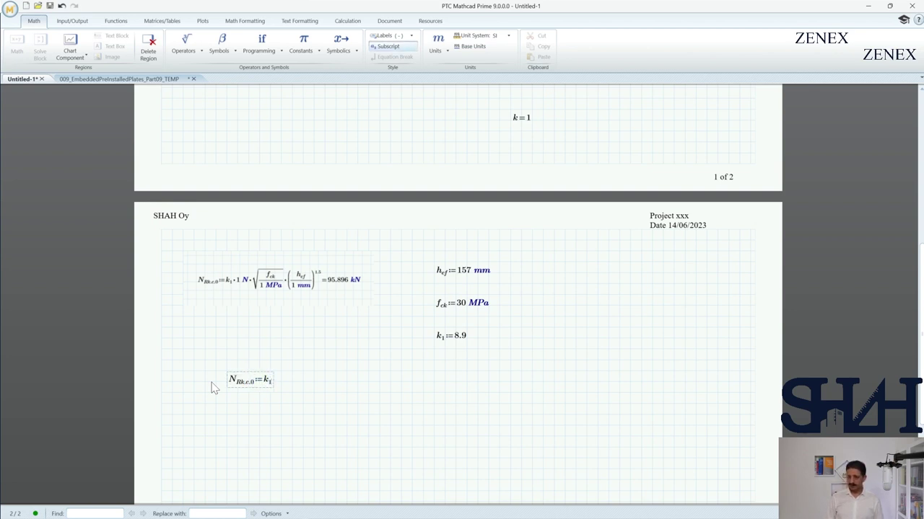
pyautogui.write('*')
pyautogui.hotkey('ctrl', '\\')
pyautogui.write('f')
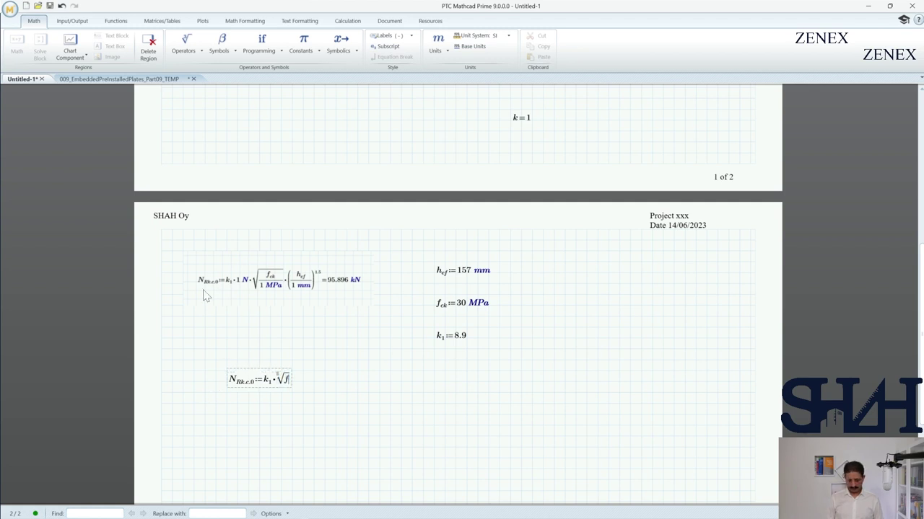
pyautogui.write('.')
pyautogui.write('ck')
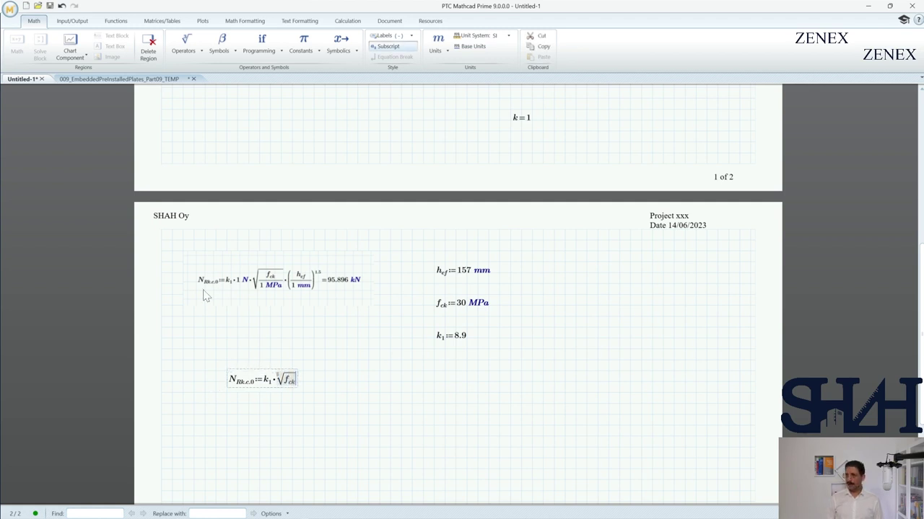
pyautogui.write('*h')
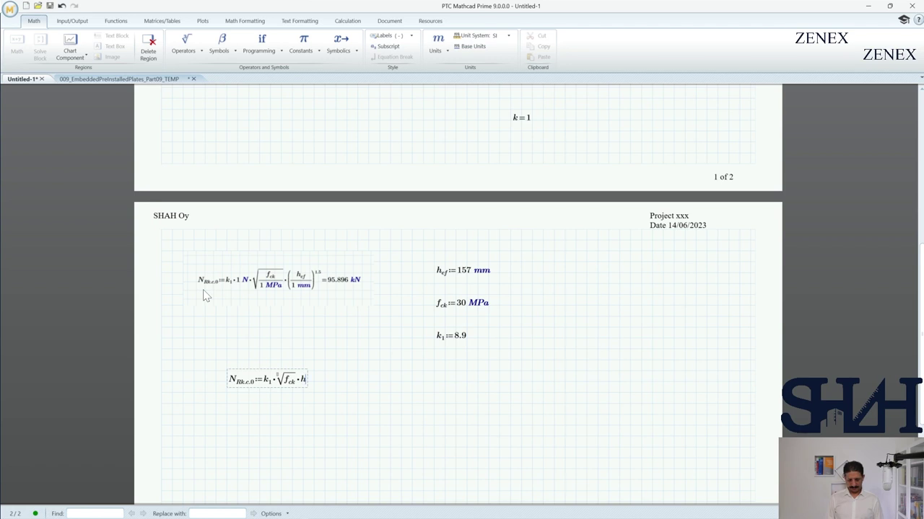
pyautogui.write('.ef^1.5')
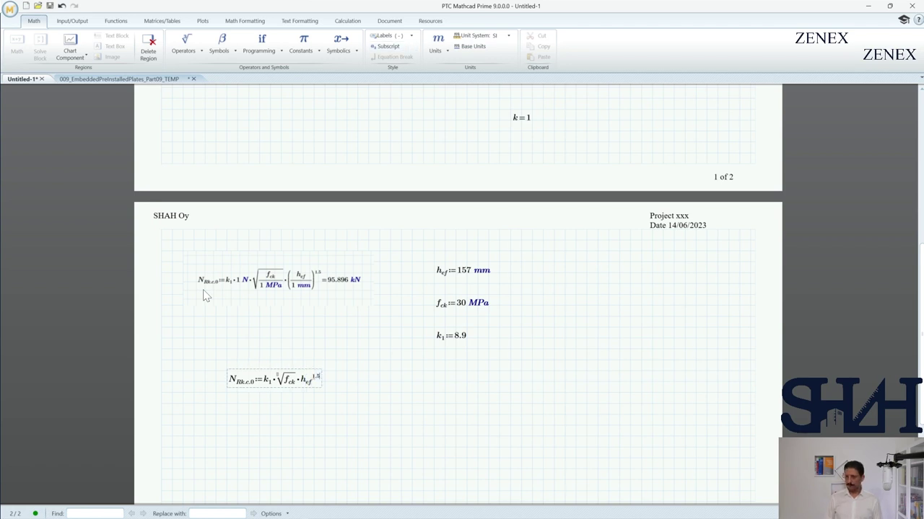
# Evaluate the N_Rk.c.0 definition and request its result in kN.
pyautogui.write('=(3.032·10^3) kg^(1/2)·m/s')
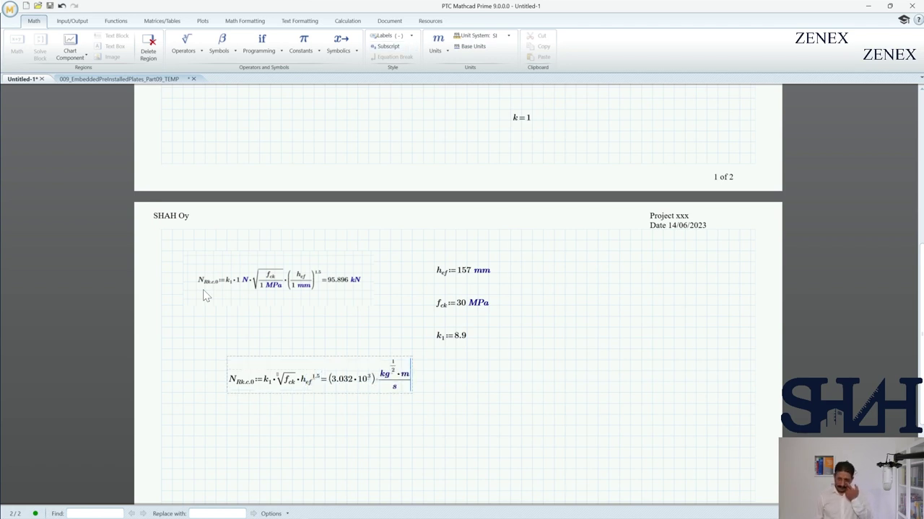
pyautogui.write('kN')
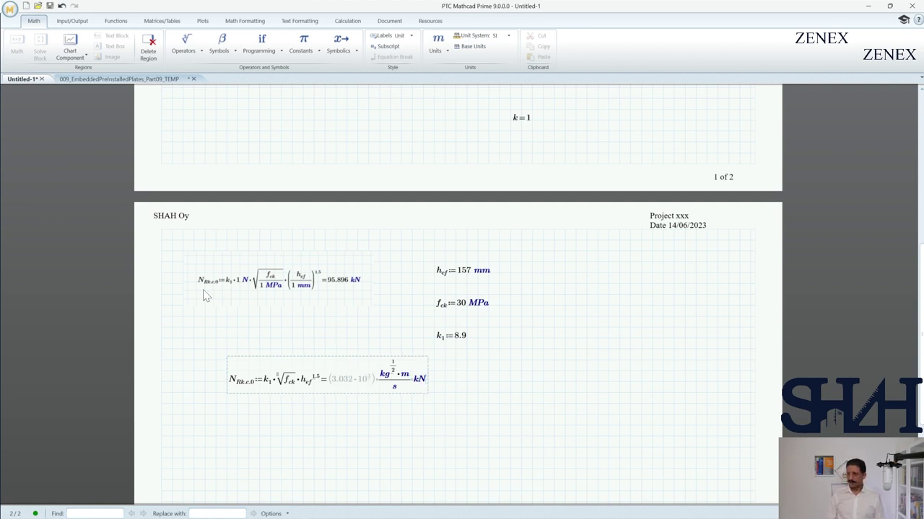
pyautogui.click(477, 426)
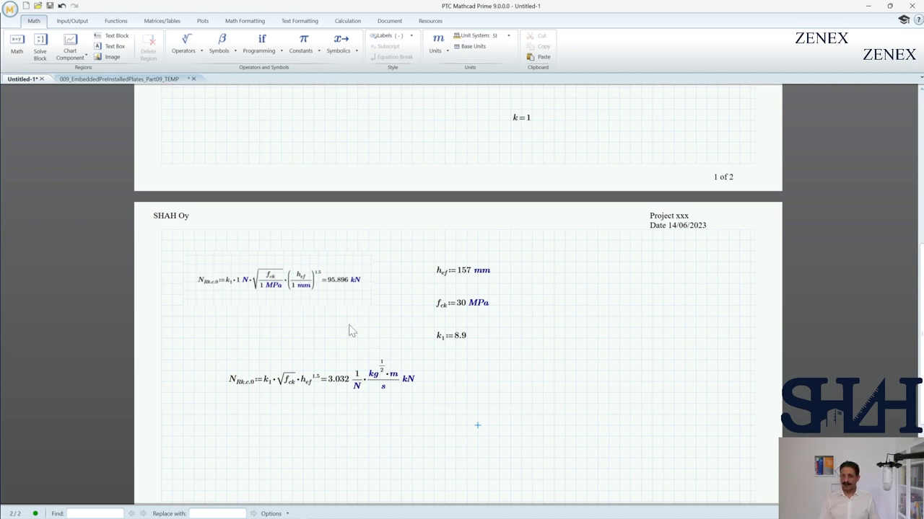
# Make the formula's terms unitless by dividing f_ck by 1 MPa under the root and h_ef by mm inside the power.
pyautogui.click(292, 392)
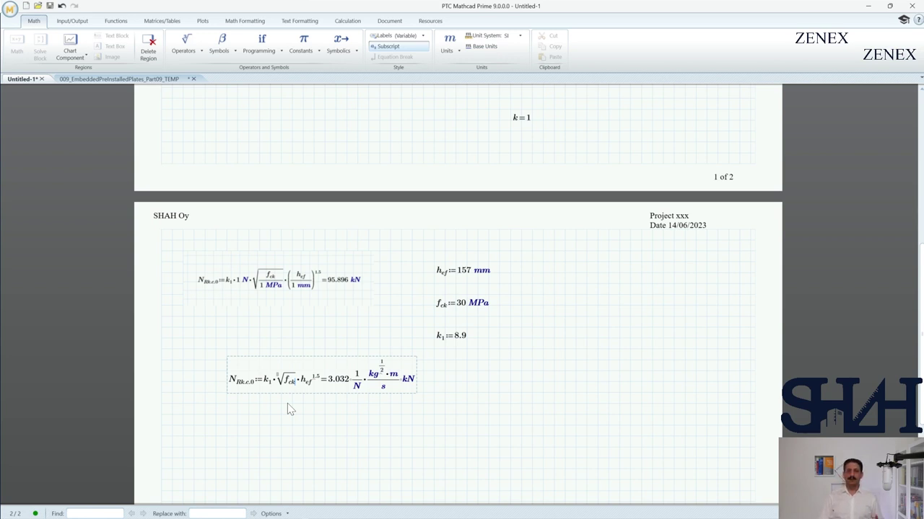
pyautogui.write('/')
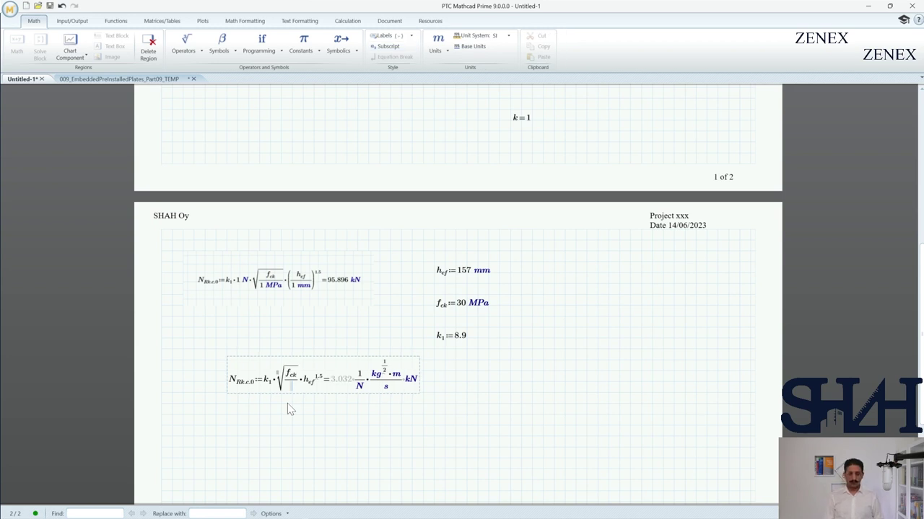
pyautogui.write('1')
pyautogui.write('*MPa')
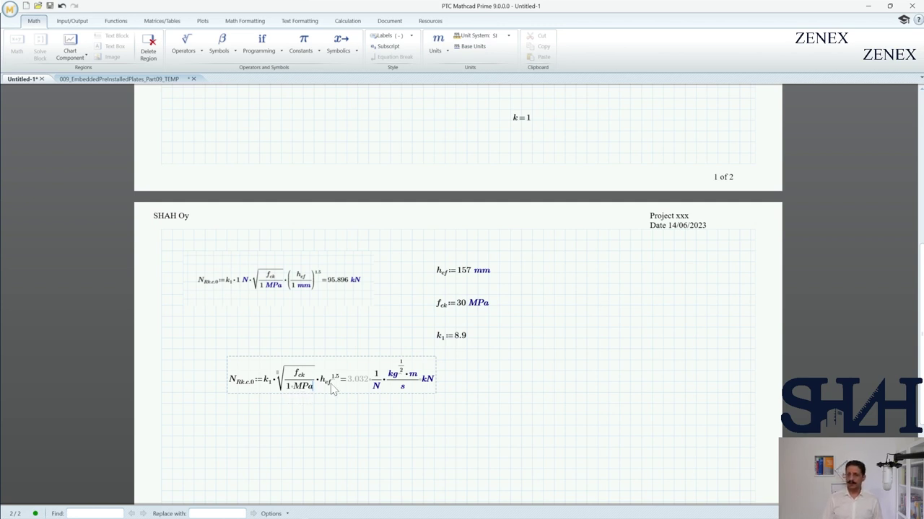
pyautogui.click(329, 385)
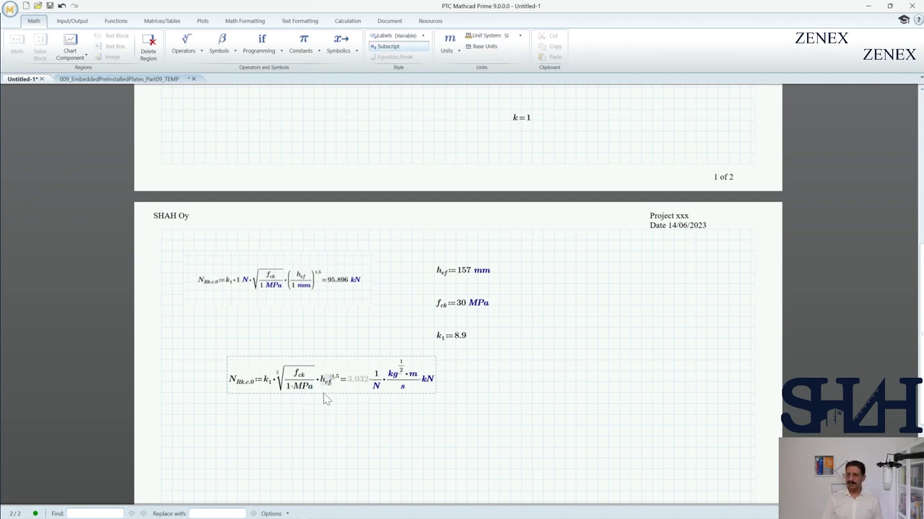
pyautogui.write('/mm')
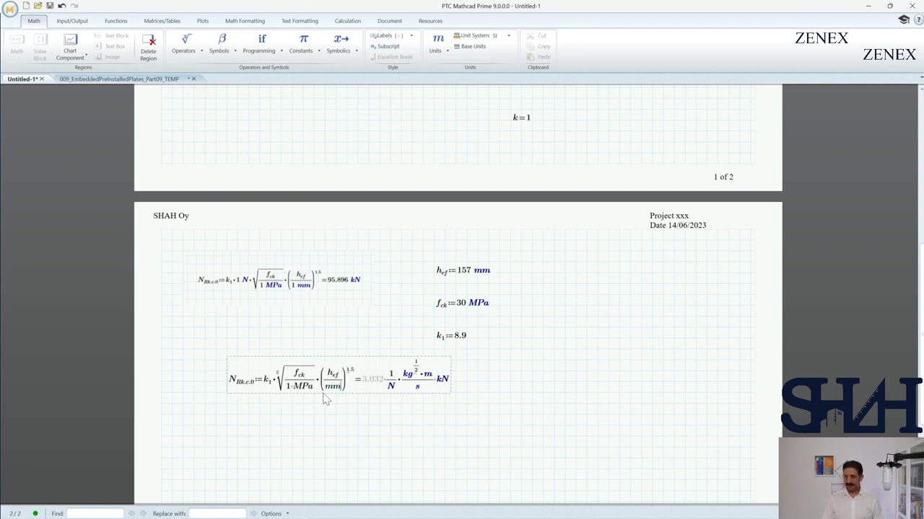
pyautogui.click(324, 415)
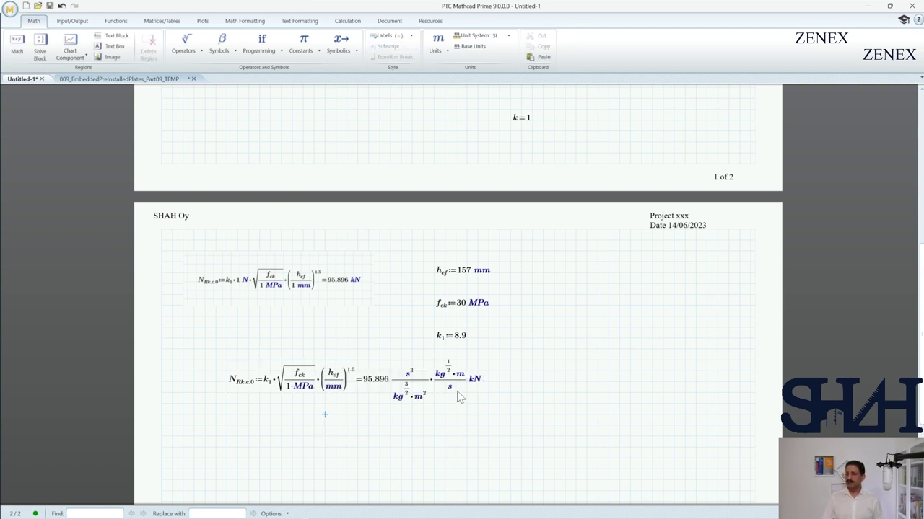
# Remove the leftover compound unit and kN from the N_Rk.c.0 result, leaving its unit placeholder empty.
pyautogui.click(418, 380)
pyautogui.press('Delete')
pyautogui.click(335, 425)
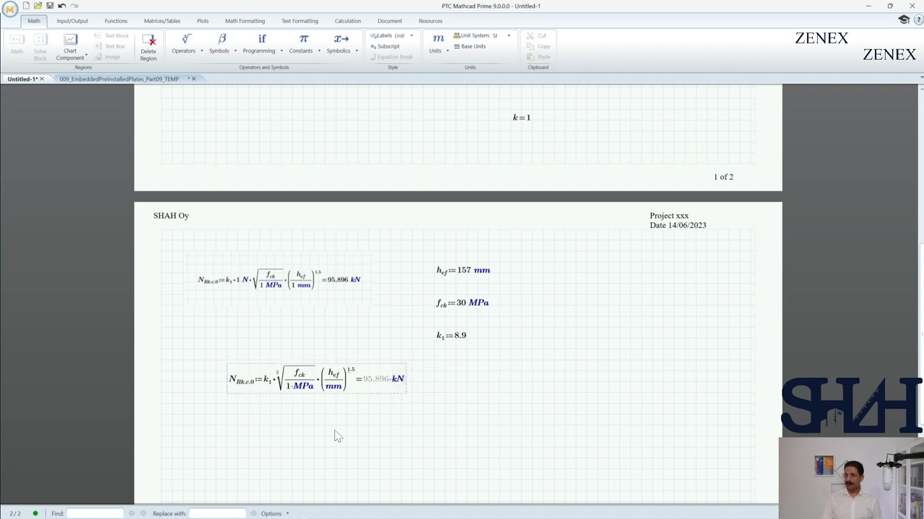
pyautogui.click(412, 380)
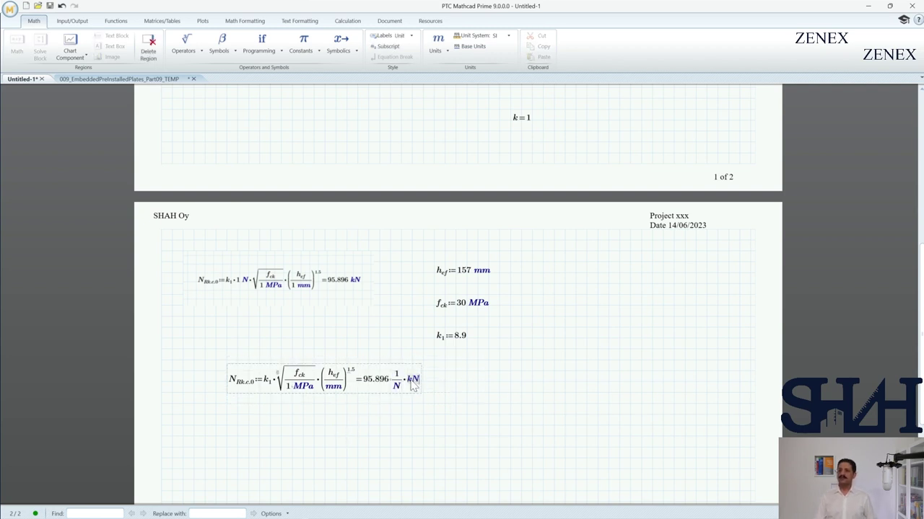
pyautogui.press('Delete')
pyautogui.click(357, 436)
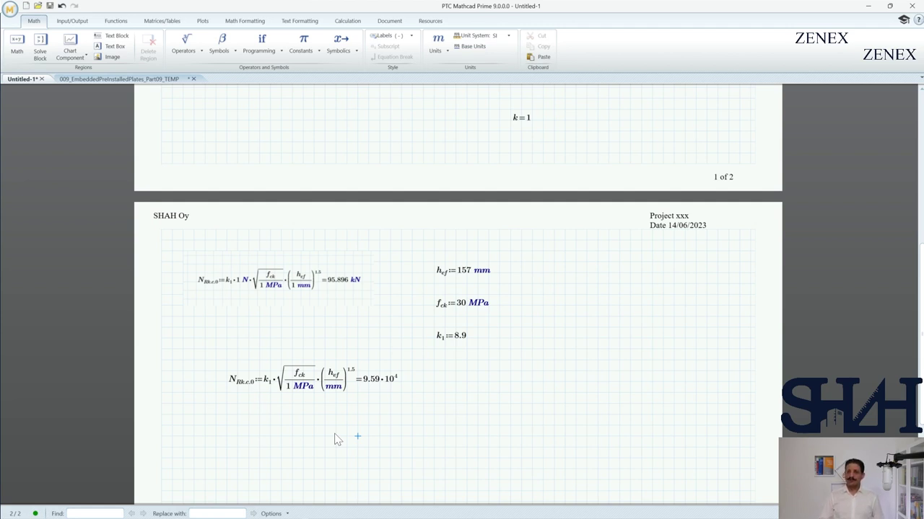
# Insert a factor of 1 N after k_1 in the N_Rk.c.0 formula and set the result unit to kN.
pyautogui.click(274, 388)
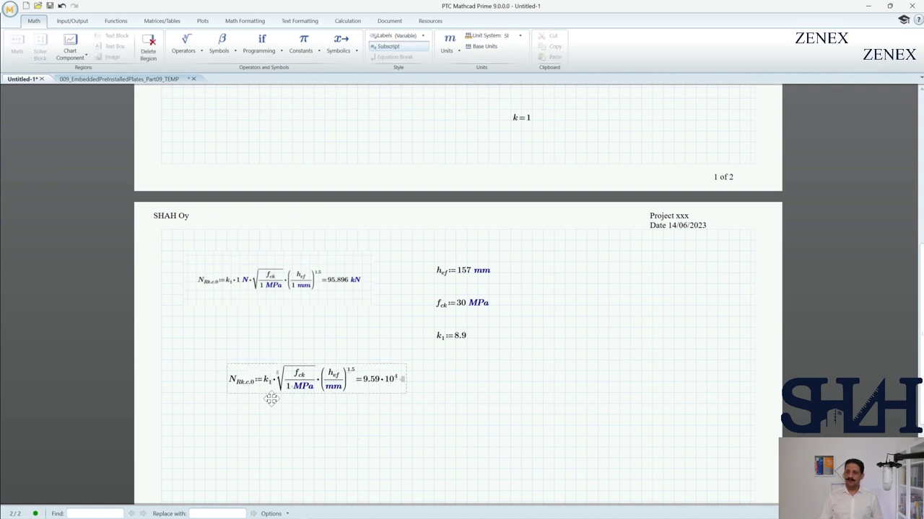
pyautogui.write('*1')
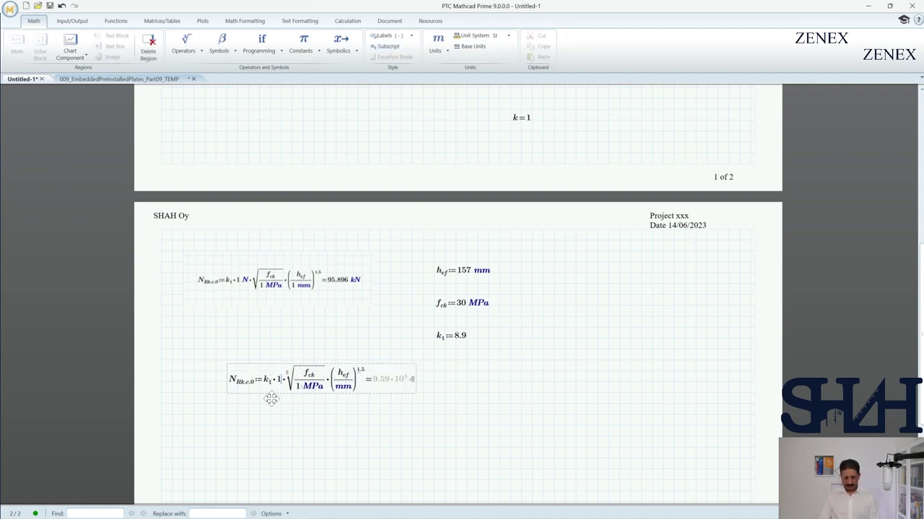
pyautogui.write('N')
pyautogui.click(281, 426)
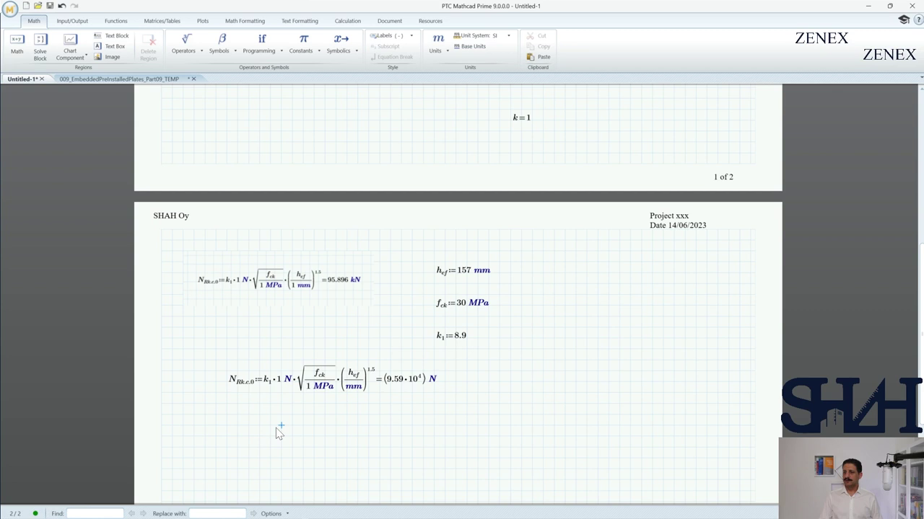
pyautogui.doubleClick(432, 380)
pyautogui.write('kN')
pyautogui.click(401, 426)
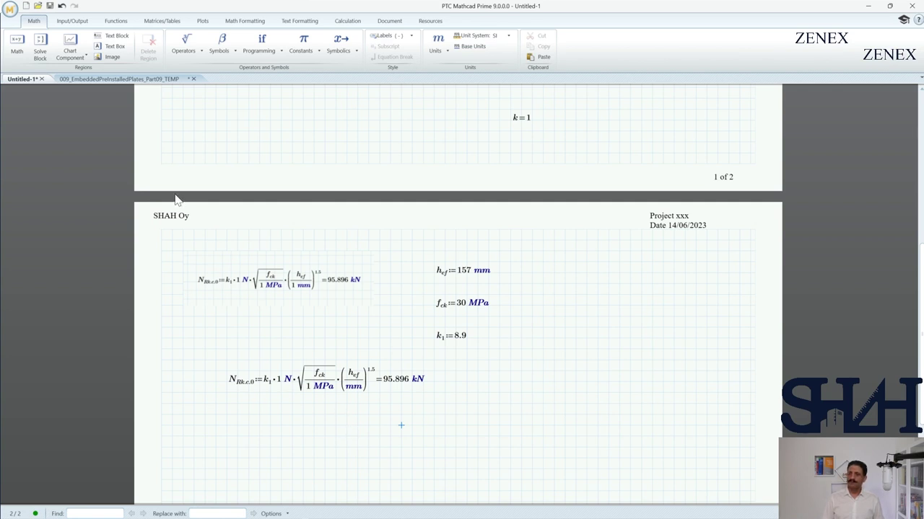
# In 009_EmbeddedPreInstalledPlates_Part09_TEMP, restore the Clause 7.2.1.4(3) text and the S_cr.N, C_cr.N and A_C.N.0 definitions under Concrete cone failure.
pyautogui.click(127, 81)
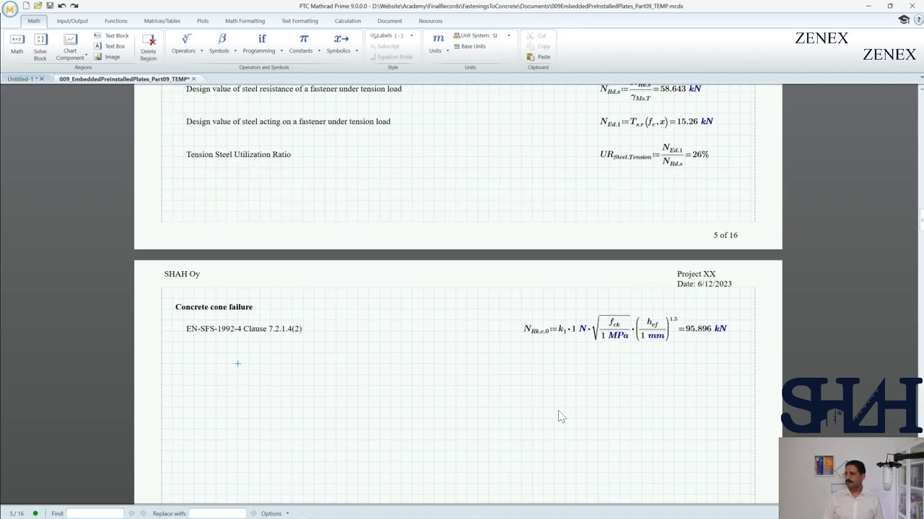
pyautogui.hotkey('ctrl', 'v')
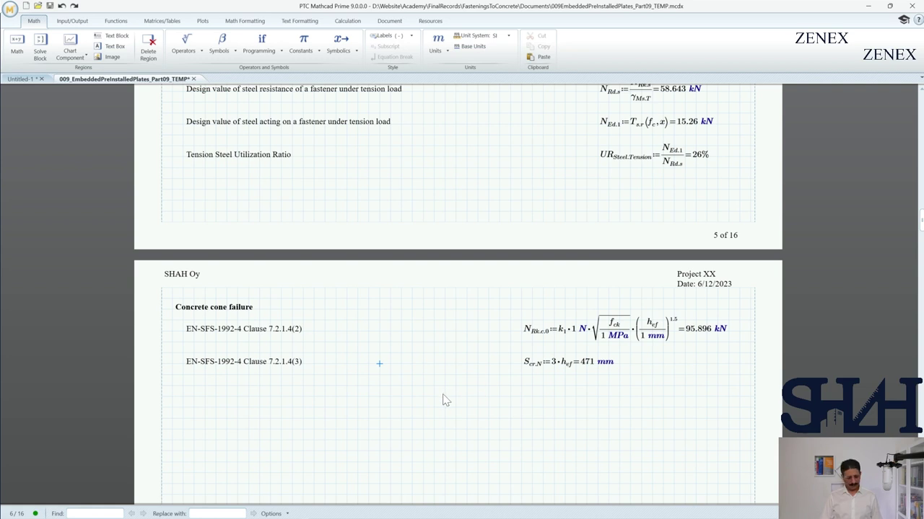
pyautogui.hotkey('ctrl', 'v')
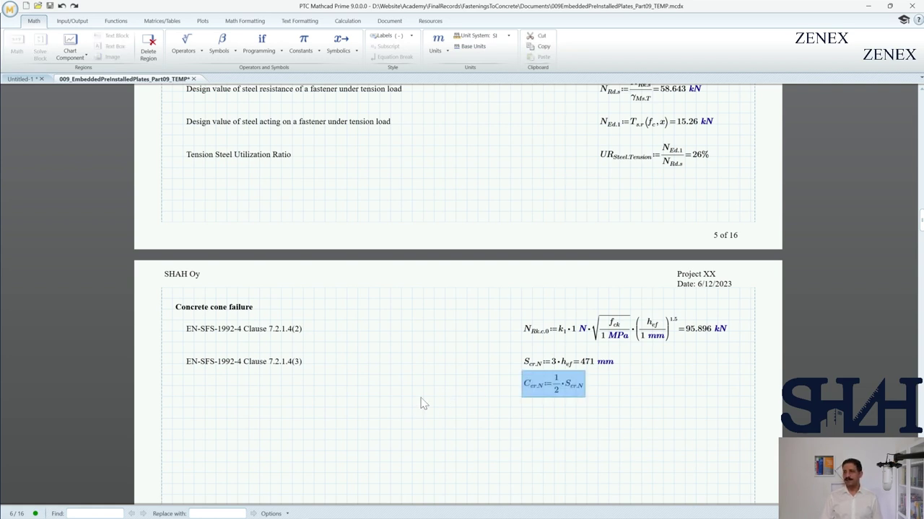
pyautogui.click(421, 399)
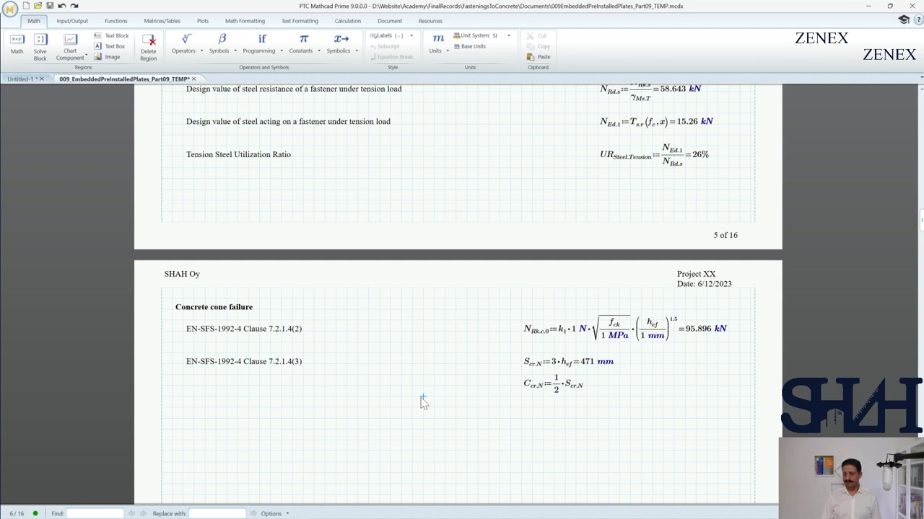
pyautogui.hotkey('ctrl', 'v')
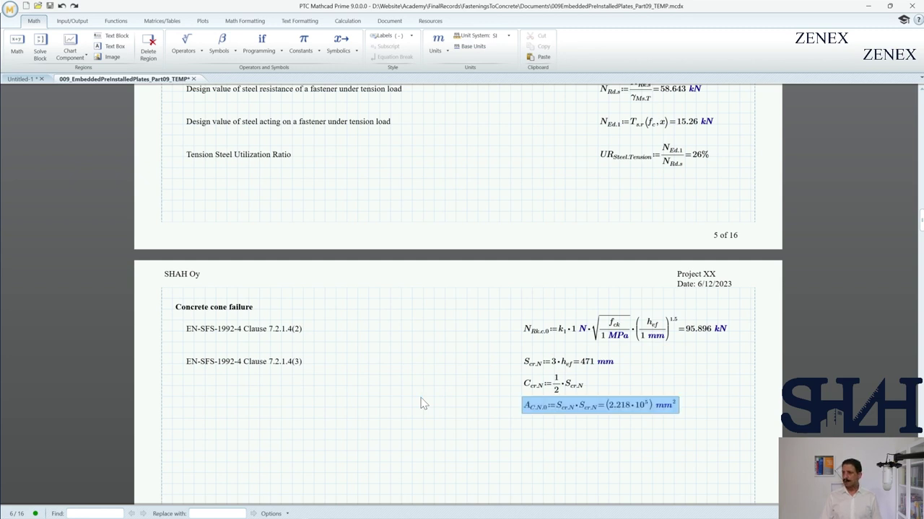
# Restore the Figure 7.4 image and the A_cN.C.Cone definition, S_cr.N times t_Wall, in the Concrete cone failure section.
pyautogui.scroll(-1, 424, 404)
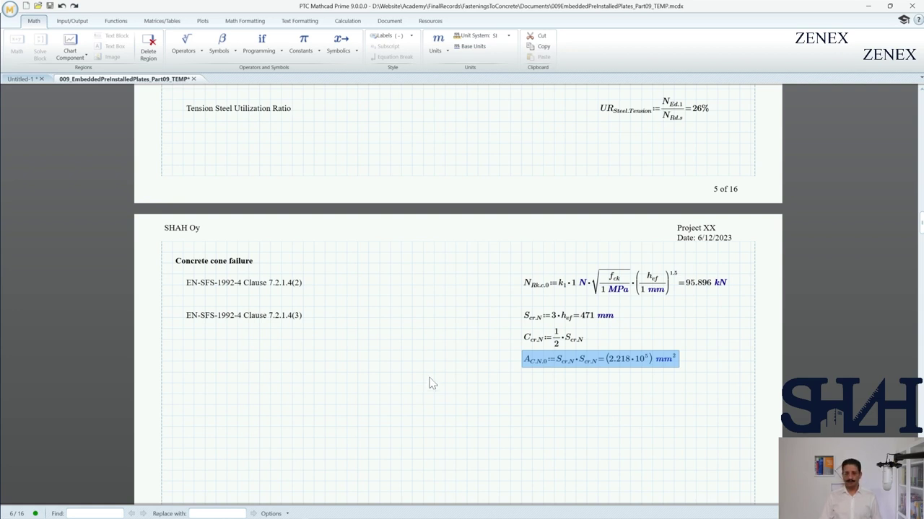
pyautogui.click(430, 379)
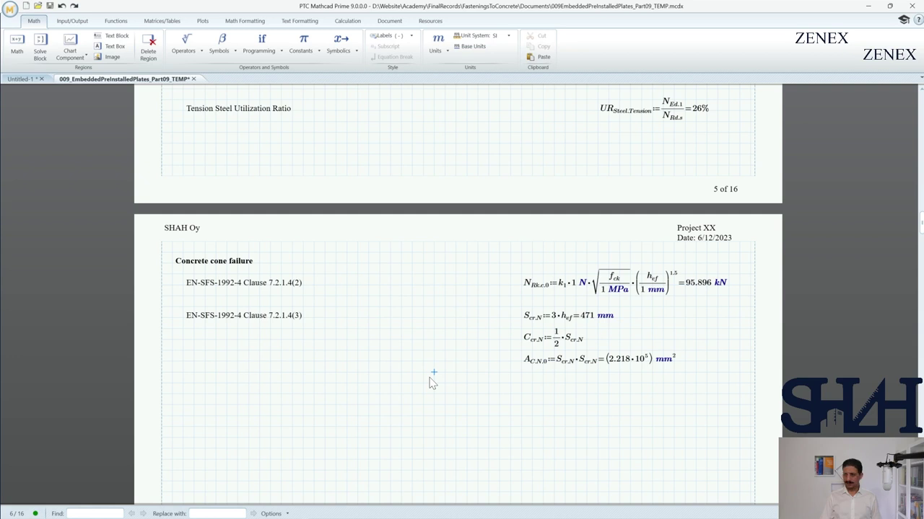
pyautogui.hotkey('ctrl', 'v')
pyautogui.click(434, 395)
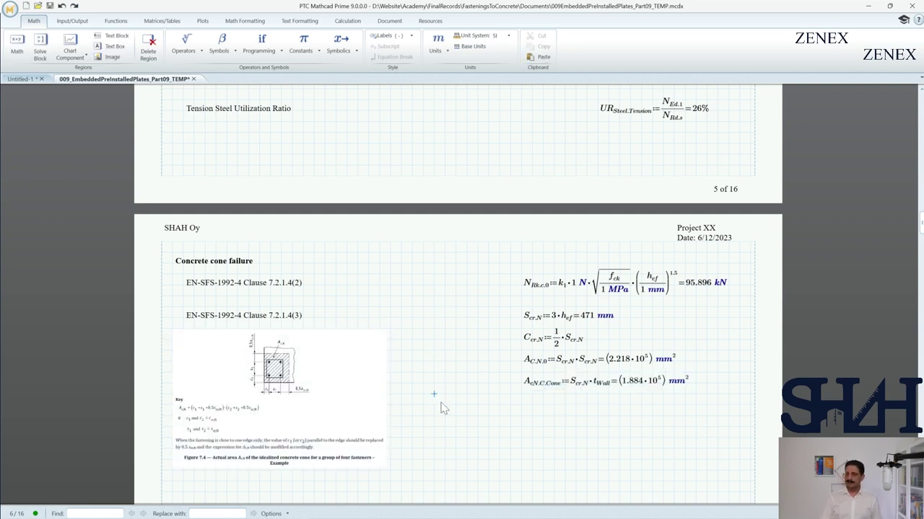
# Restore the EN-SFS-1992-4 Clause 7.2.1.4(4) text and the ψ_s.N definition with its minimum function below Figure 7.4.
pyautogui.scroll(-1, 442, 408)
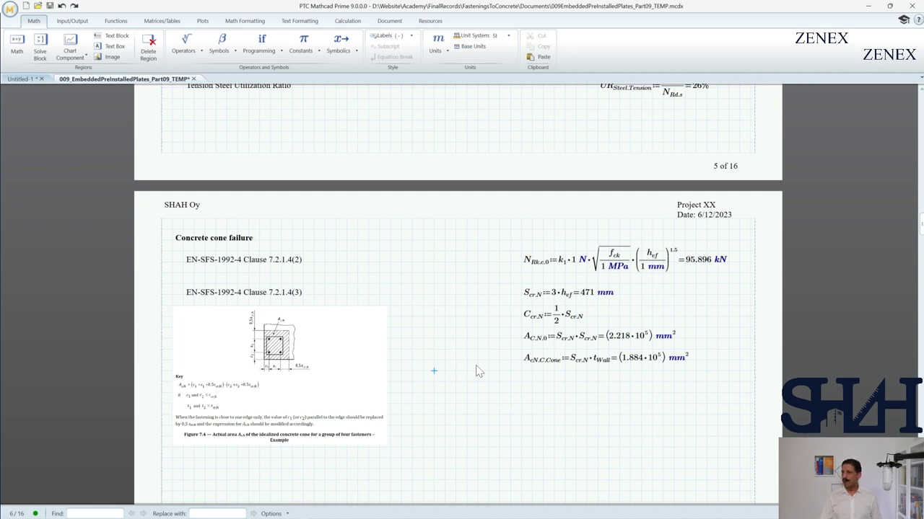
pyautogui.hotkey('ctrl', 'z')
pyautogui.scroll(-2, 579, 296)
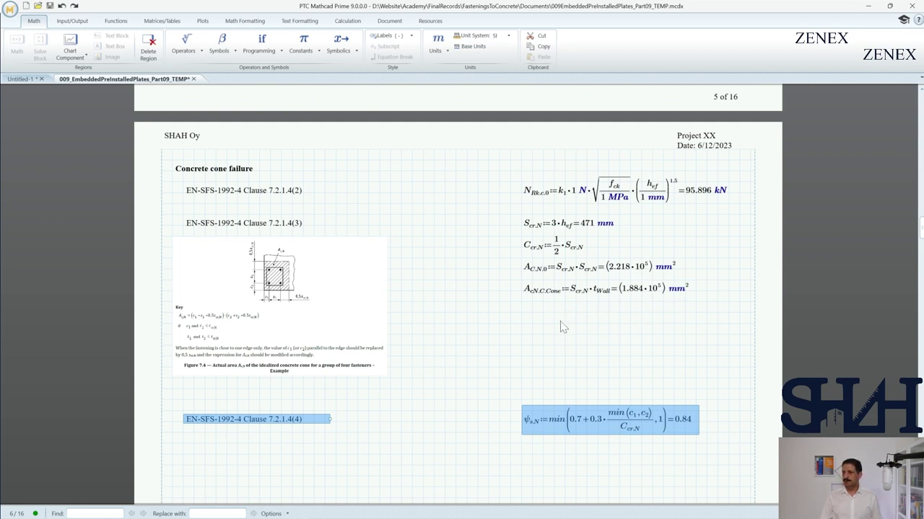
pyautogui.scroll(-2, 397, 422)
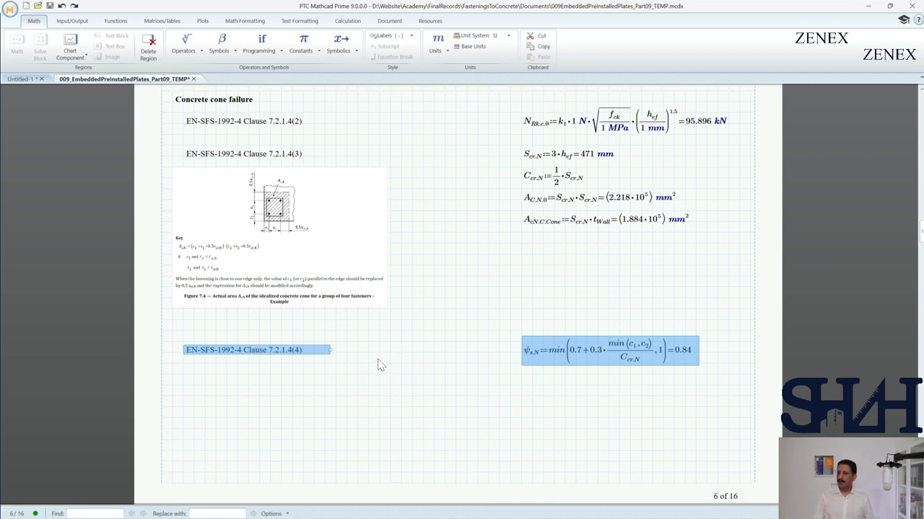
# Restore the Clause 7.2.1.4(5) text with the ψ_re.N definition and the Clause 7.2.1.4(6) text with the ψ_ec.N definition.
pyautogui.click(380, 365)
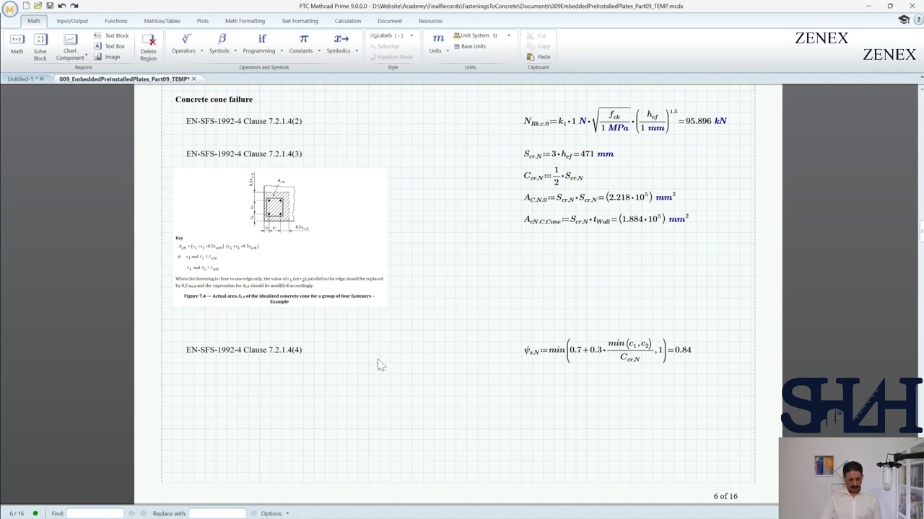
pyautogui.hotkey('ctrl', 'v')
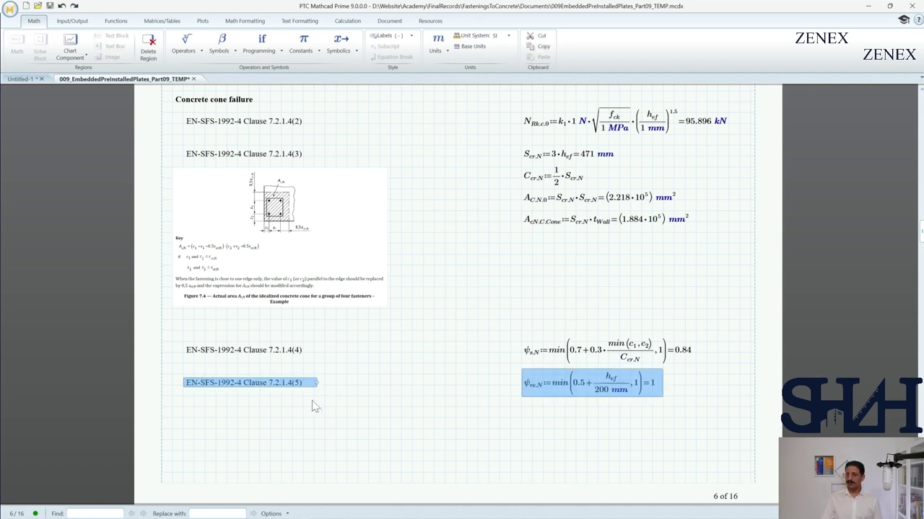
pyautogui.click(394, 390)
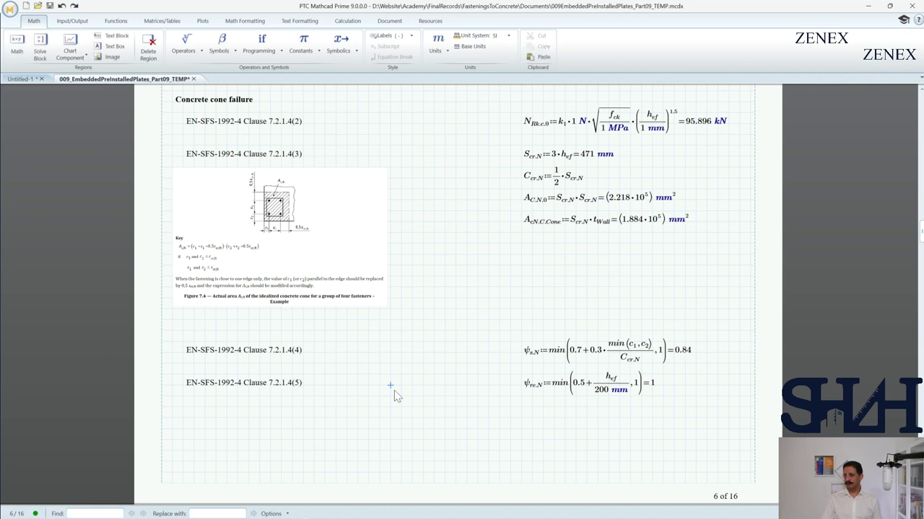
pyautogui.hotkey('ctrl', 'v')
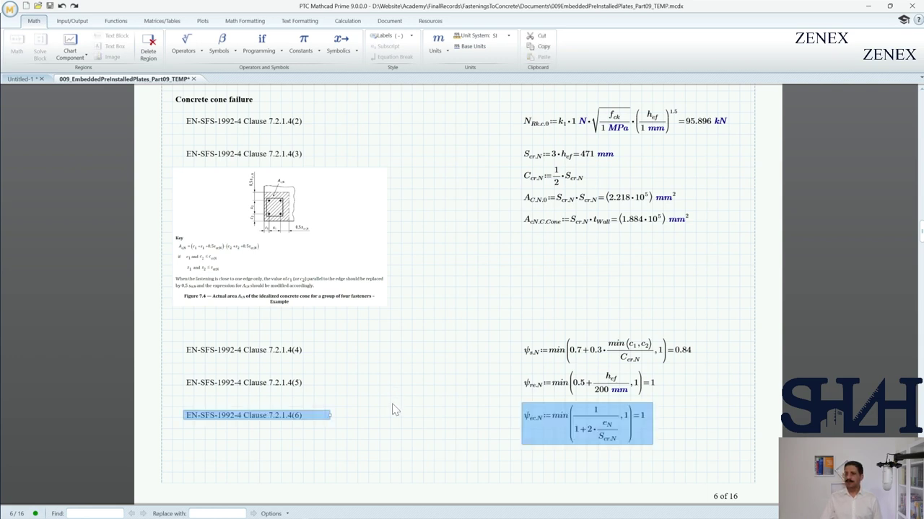
# Restore the Clause 7.2.1.4(7) entry with ψ_M.N := 1 and the Clause 7.2.1.4(1) entry with the N_Rk.c formula on page 7.
pyautogui.scroll(-3, 394, 395)
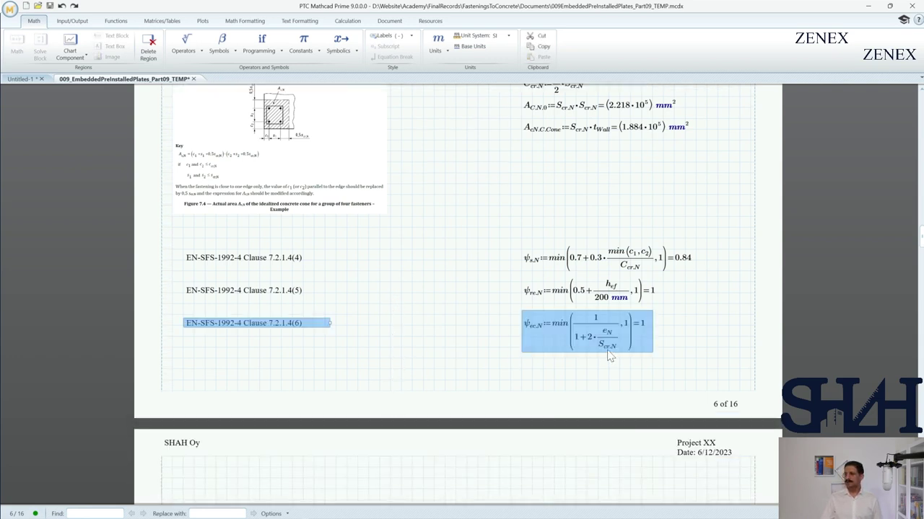
pyautogui.click(445, 353)
pyautogui.hotkey('ctrl', 'v')
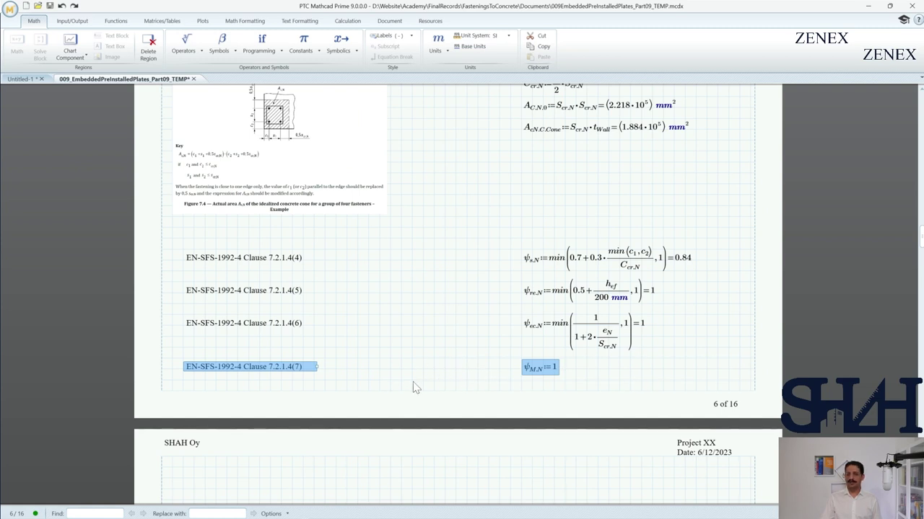
pyautogui.scroll(-2, 414, 387)
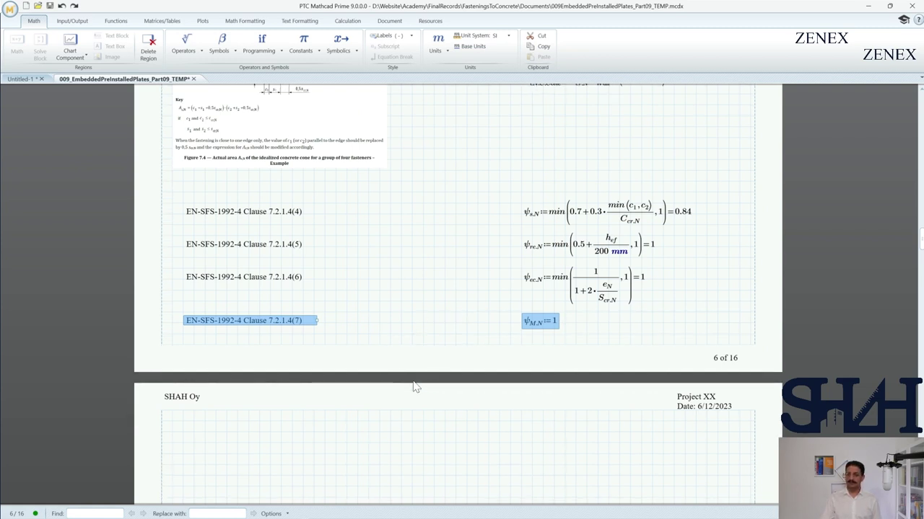
pyautogui.click(389, 403)
pyautogui.hotkey('ctrl', 'v')
pyautogui.scroll(-2, 390, 404)
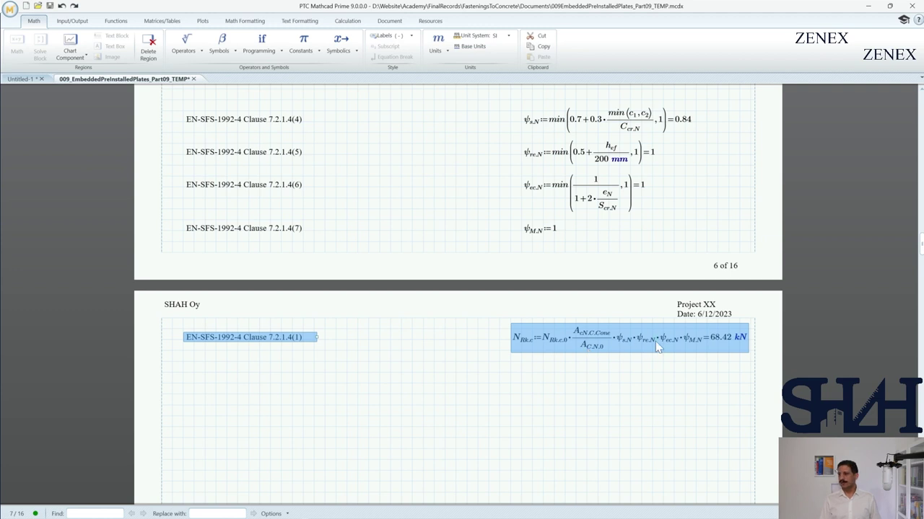
# Restore the concrete cone design resistance N_Rd.c := N_Rk.c/γ_Mc and the design action N_Ed.g := n_s·T_s.r(f_c, x) with their descriptions.
pyautogui.click(445, 349)
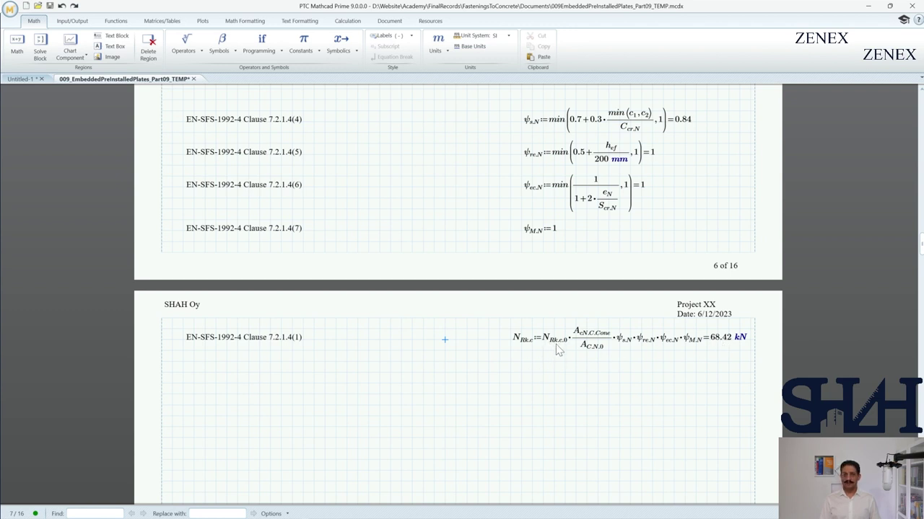
pyautogui.hotkey('ctrl', 'v')
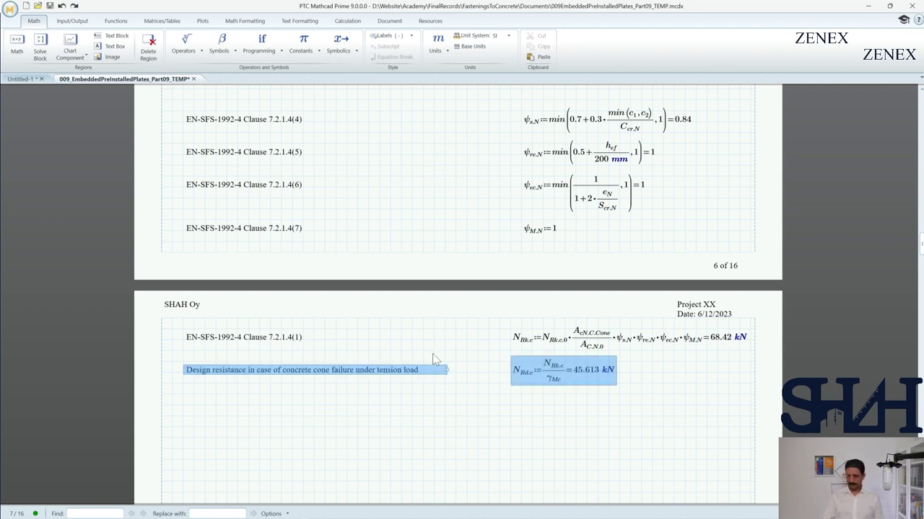
pyautogui.click(433, 397)
pyautogui.scroll(-2, 373, 402)
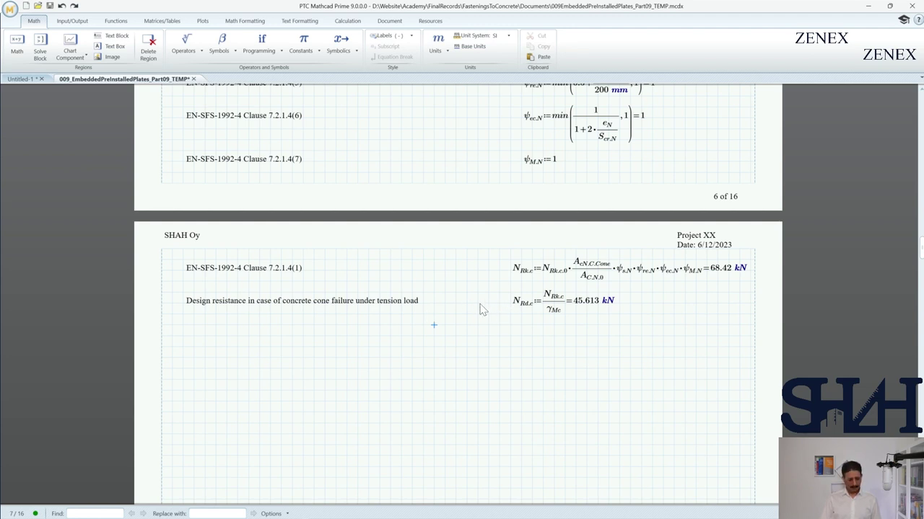
pyautogui.hotkey('ctrl', 'v')
# Restore the Concrete Cone Failure Utilization Ratio, N_Ed.g over N_Rd.c, and the "Pull-out failure of fastener" heading below it.
pyautogui.click(466, 326)
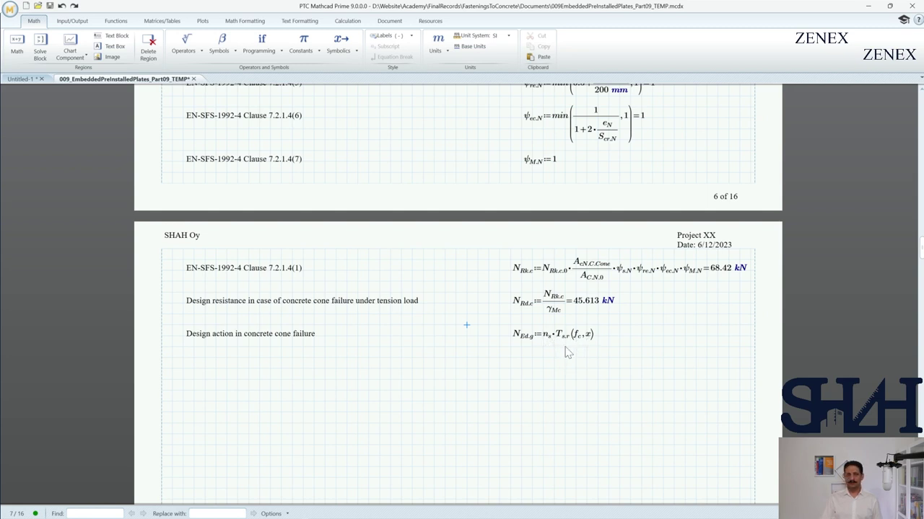
pyautogui.hotkey('ctrl', 'v')
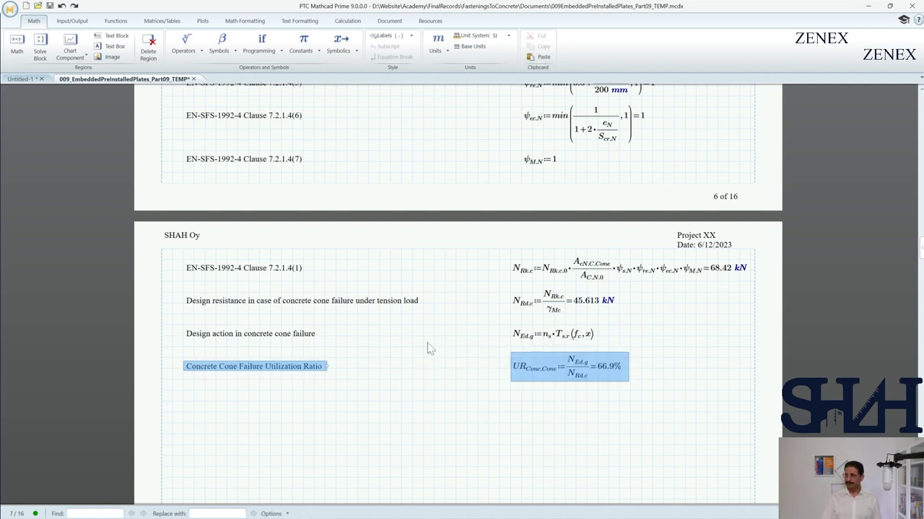
pyautogui.scroll(-1, 428, 346)
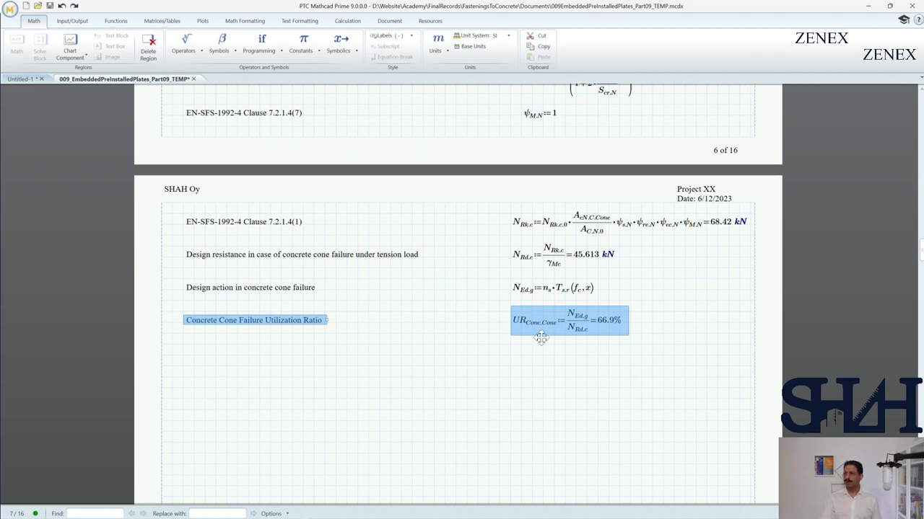
pyautogui.click(455, 323)
pyautogui.write('Pull-out failure of fastener')
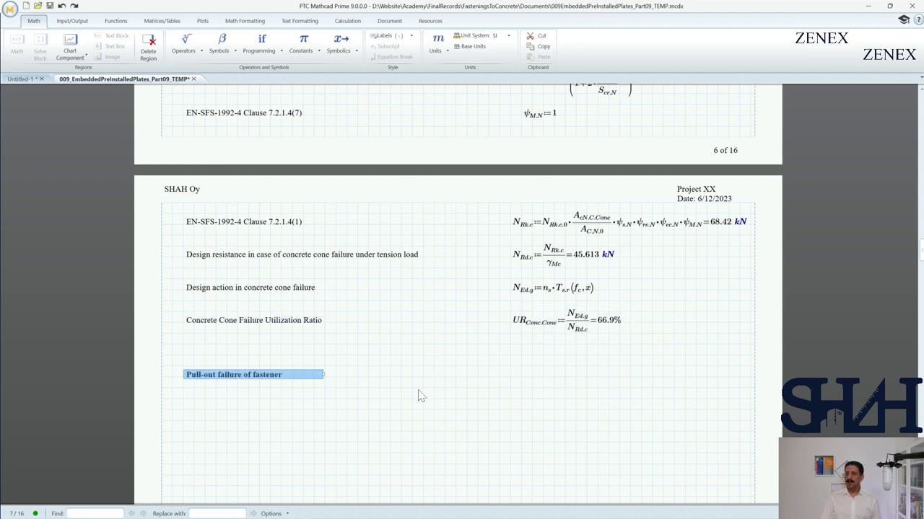
# Under Pull-out failure of fastener, restore the Clause 7.2.1.5 text with d_a := ϕ_s and the d_h definition, min(d_h, 6·t_h+d_a).
pyautogui.scroll(-1, 423, 397)
pyautogui.scroll(-1, 420, 396)
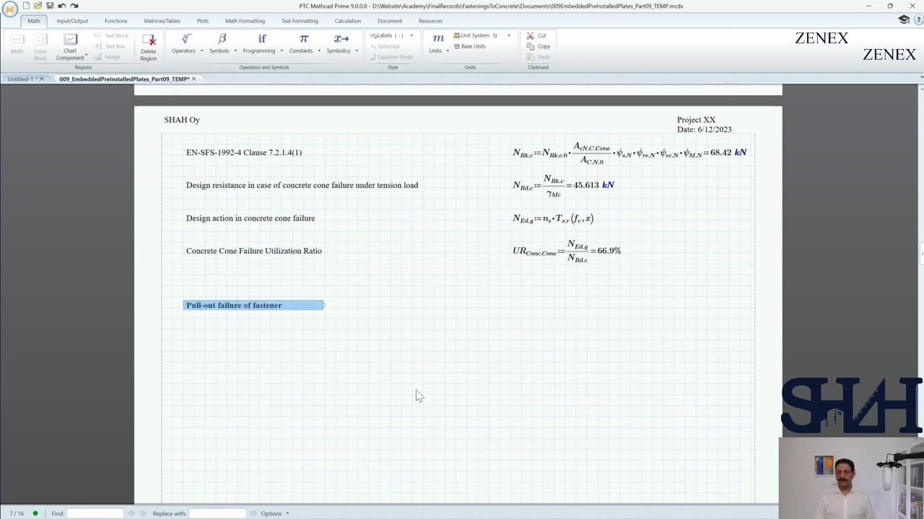
pyautogui.click(367, 322)
pyautogui.scroll(-2, 368, 321)
pyautogui.hotkey('ctrl', 'v')
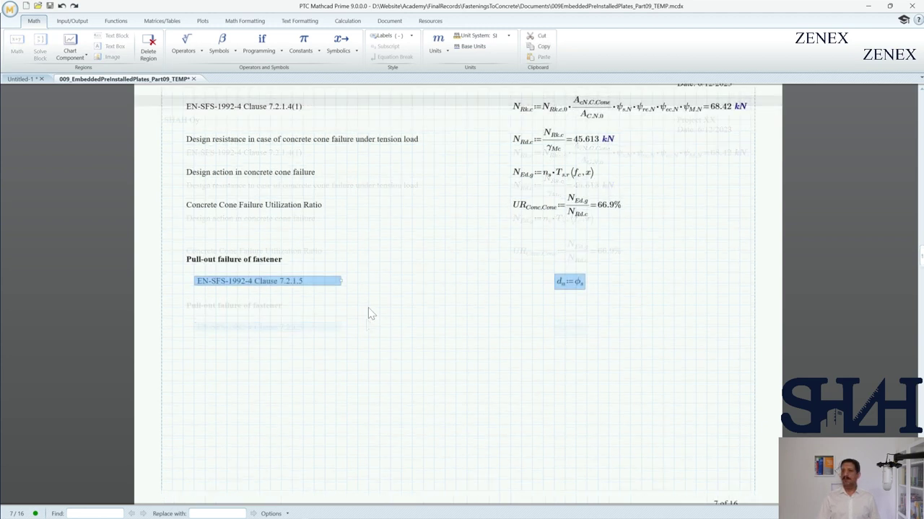
pyautogui.click(372, 285)
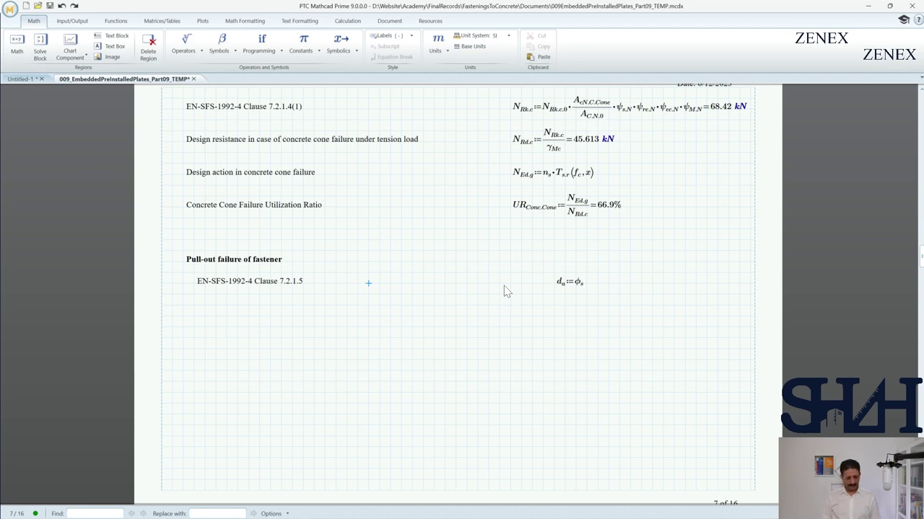
pyautogui.hotkey('ctrl', 'z')
# Restore the head area A_h := π/4·(d_h²−d_a²) and the pull-out resistance N_Rk.p := k_2·A_h·f_ck below the d_h definition.
pyautogui.click(487, 305)
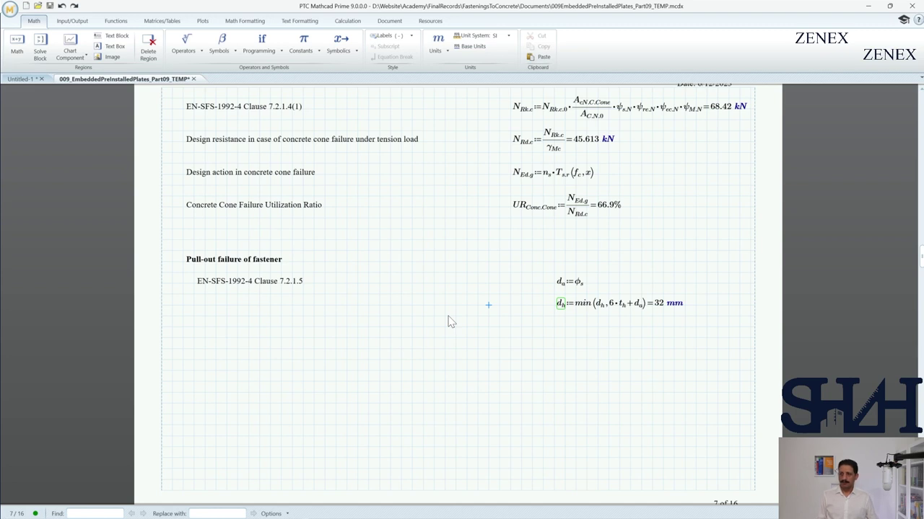
pyautogui.hotkey('ctrl', 'z')
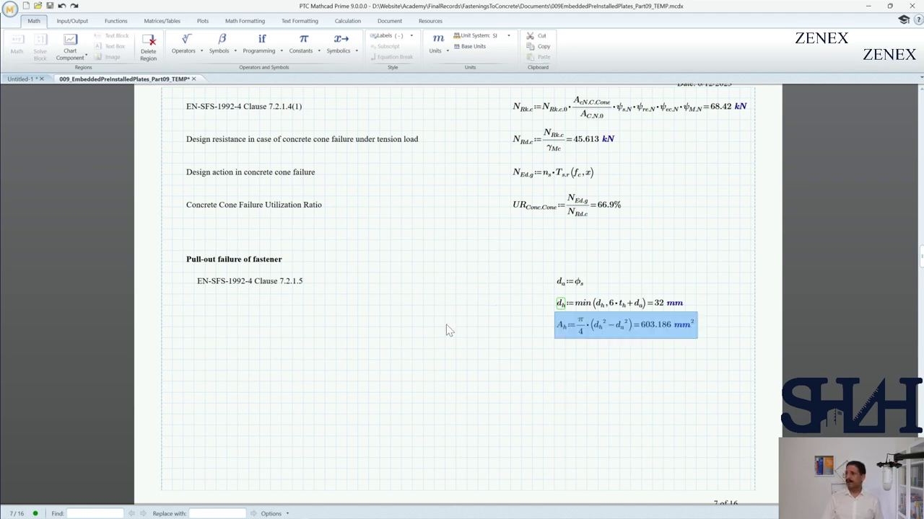
pyautogui.click(445, 326)
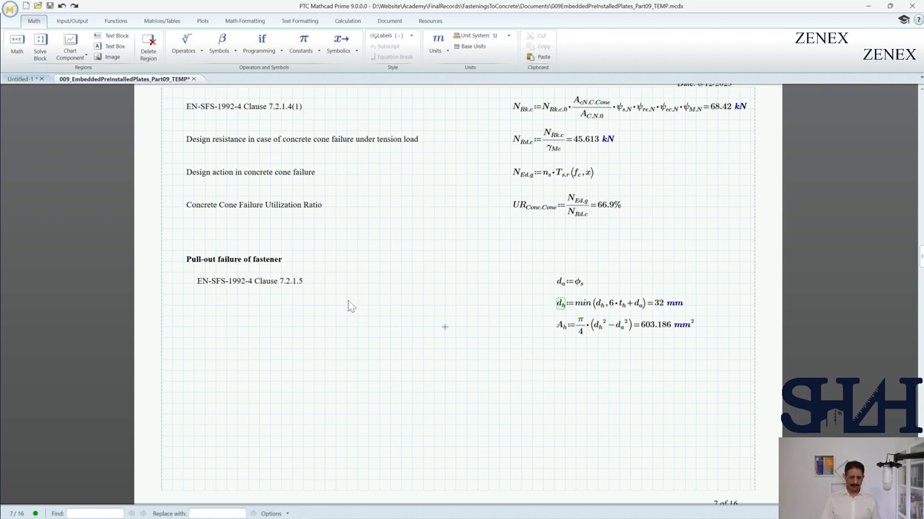
pyautogui.hotkey('ctrl', 'z')
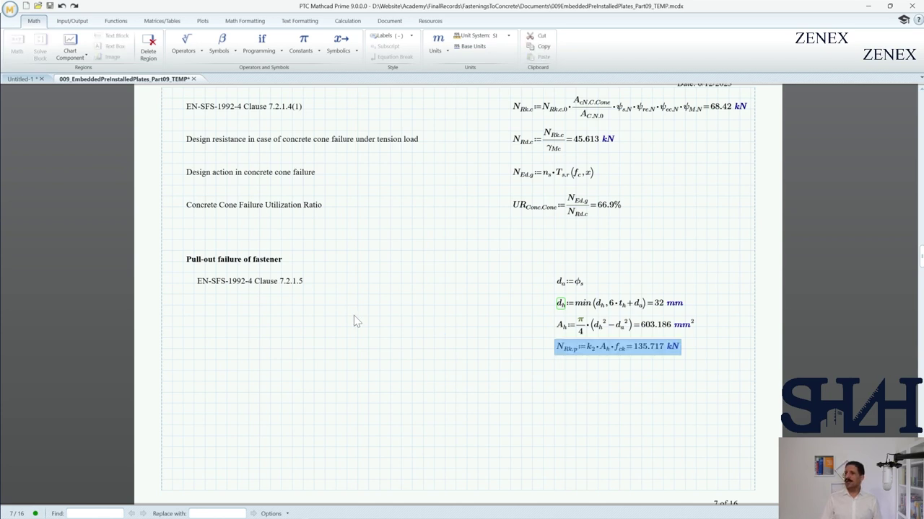
# Restore γ_Mp := γ_Mc and the fastener pull-out design resistance N_Rd.p := N_Rk.p/γ_Mp with its description.
pyautogui.click(367, 328)
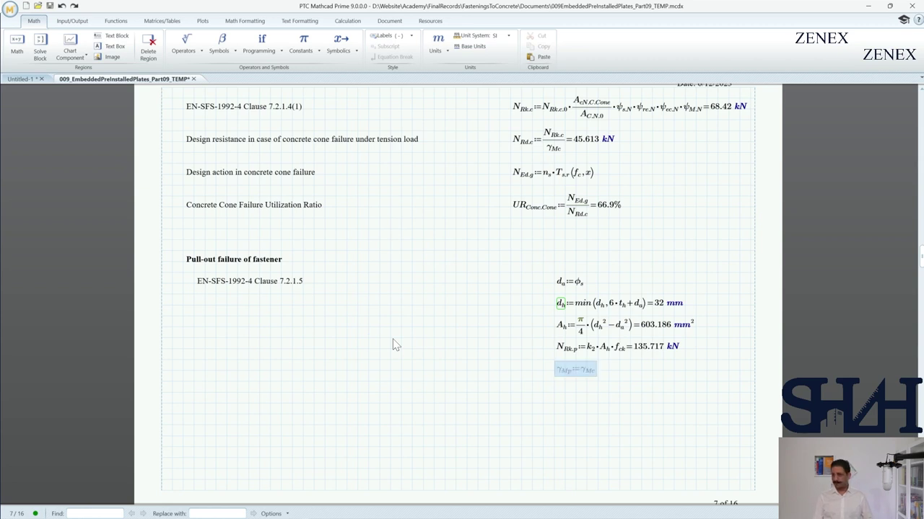
pyautogui.hotkey('ctrl', 'z')
pyautogui.click(412, 351)
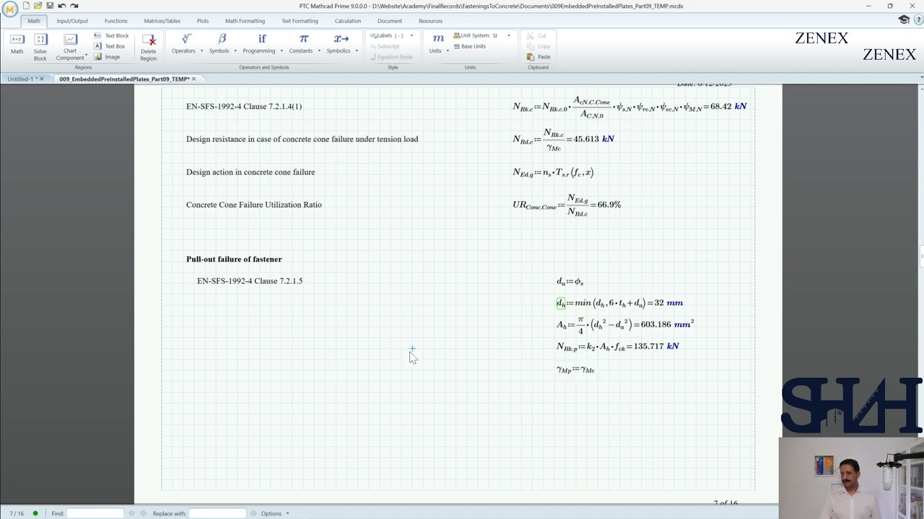
pyautogui.hotkey('ctrl', 'z')
# Restore the Pull-out Failure of fastener Utilization Ratio, UR_Conc.PO, defined as N_Ed.1 over N_Rd.p.
pyautogui.click(422, 361)
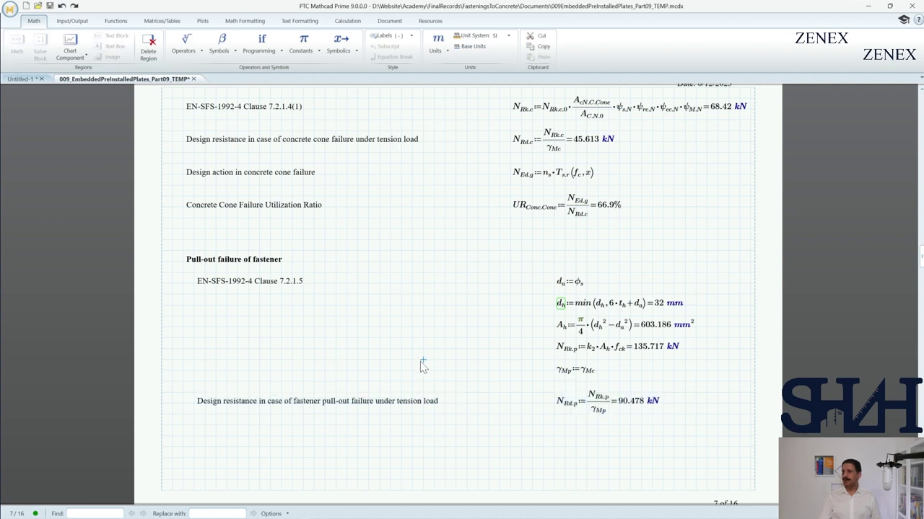
pyautogui.scroll(-2, 423, 375)
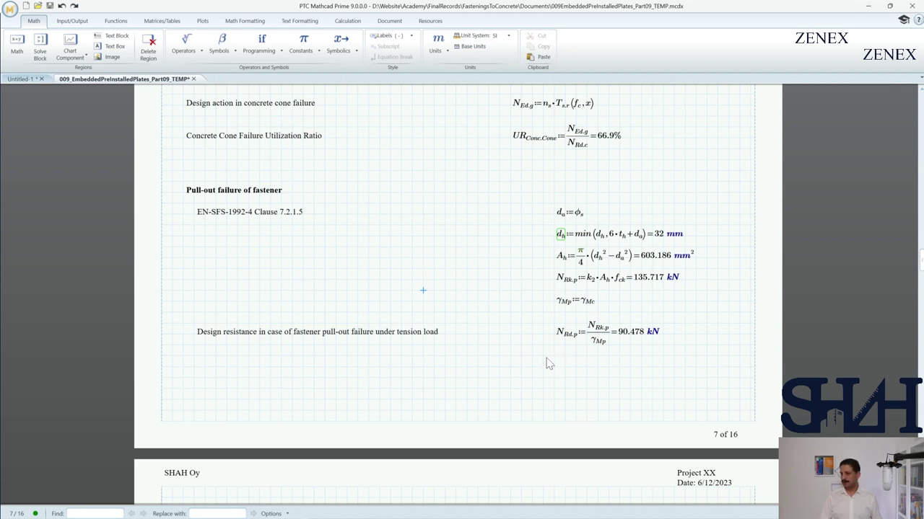
pyautogui.hotkey('ctrl', 'v')
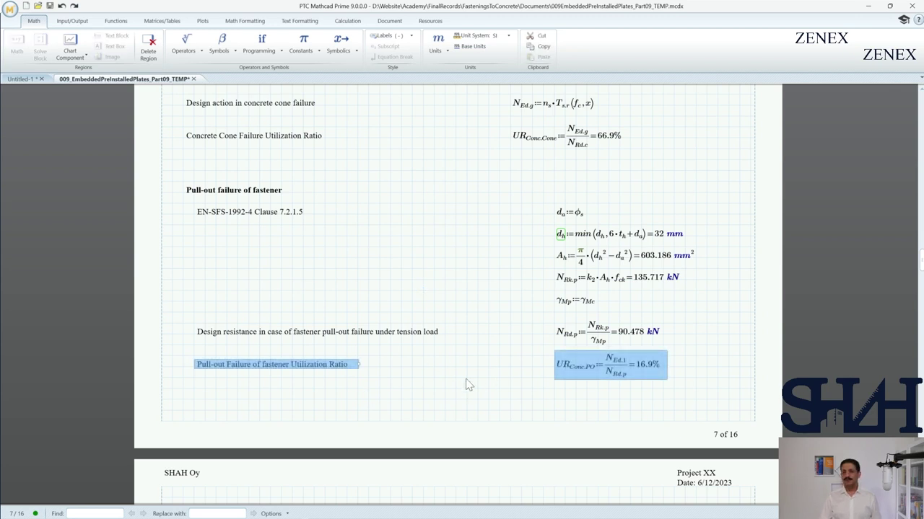
# Restore the "Concrete splitting failure" heading on page 8 and the Clause 7.2.1.7(2)(d) entry with N_Rk.sp := min(N_Rk.c.0, N_Rk.p).
pyautogui.click(466, 381)
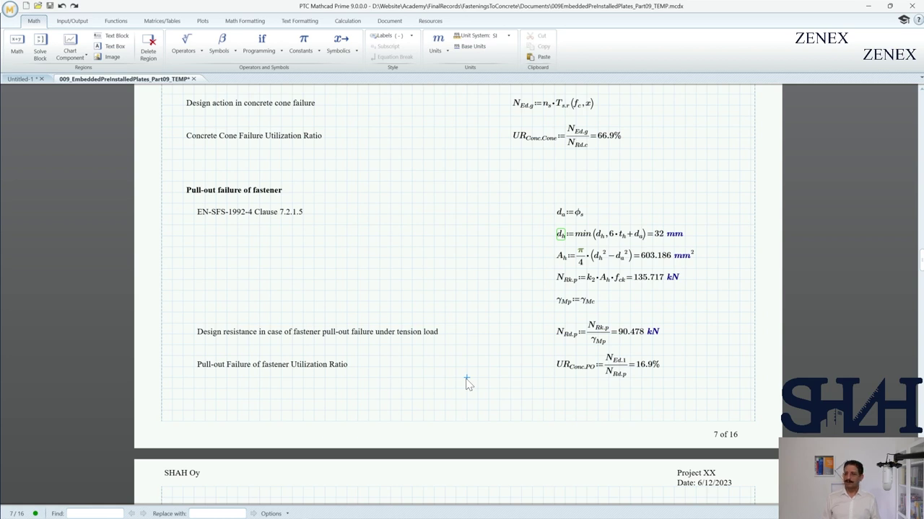
pyautogui.press('Tab')
pyautogui.press('Tab')
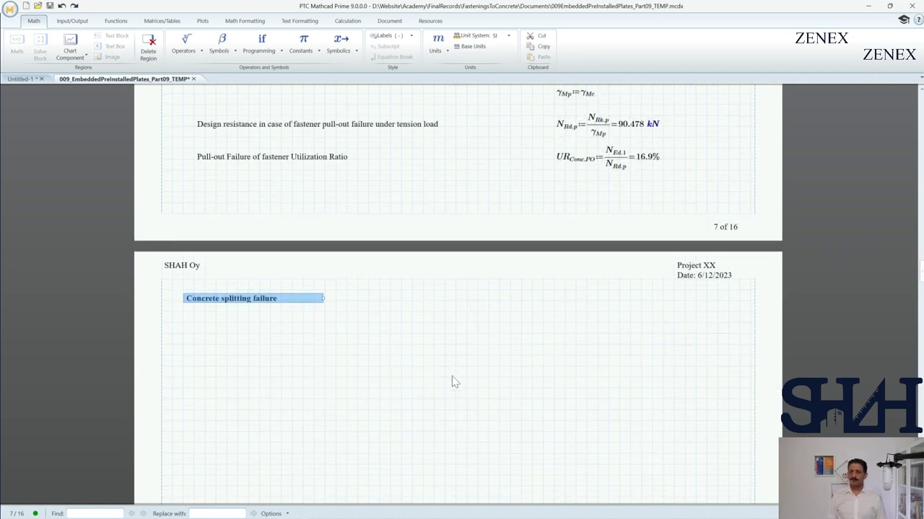
pyautogui.hotkey('ctrl', 'v')
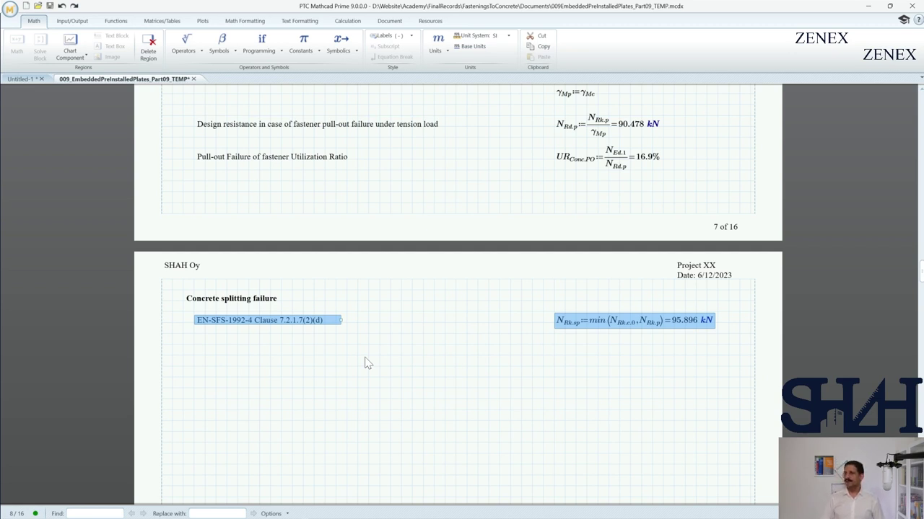
# Restore γ_Mc.sp := γ_Mc and the concrete splitting design resistance N_Rd.sp := N_Rk.sp/γ_Mc with its description.
pyautogui.click(445, 333)
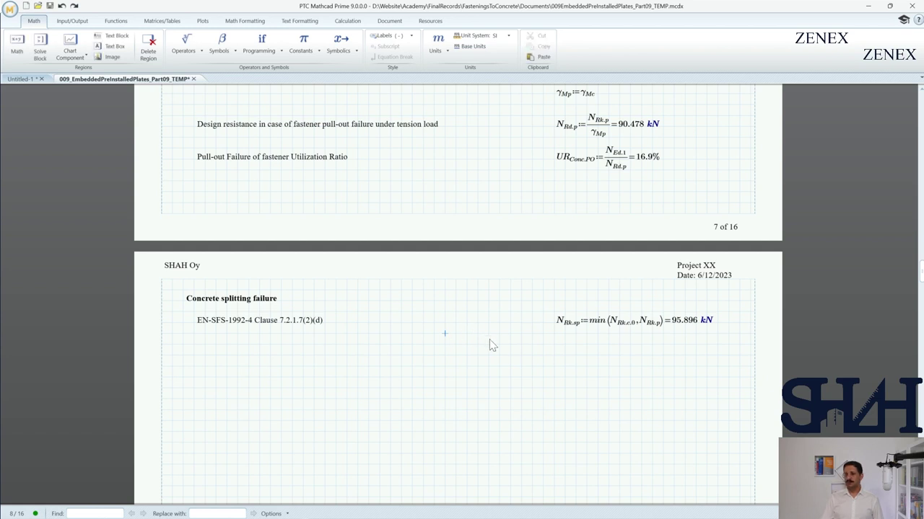
pyautogui.hotkey('ctrl', 'v')
pyautogui.click(488, 345)
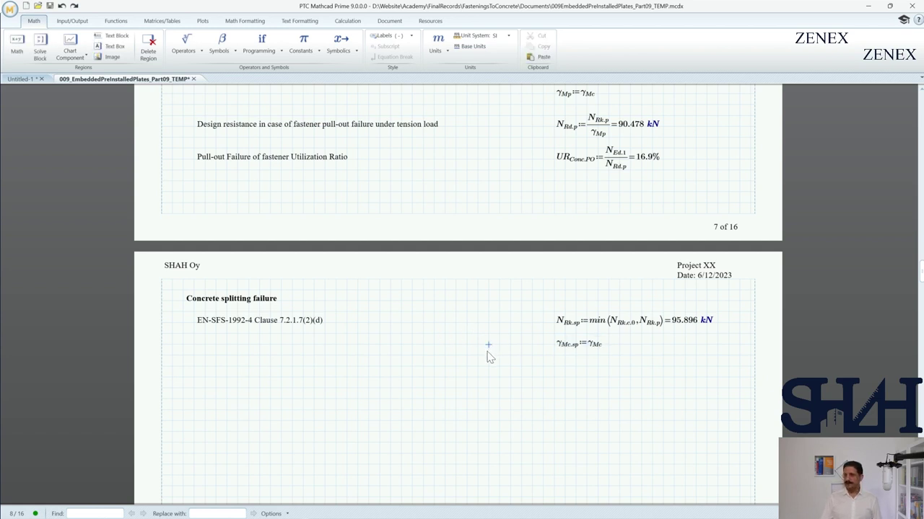
pyautogui.hotkey('ctrl', 'v')
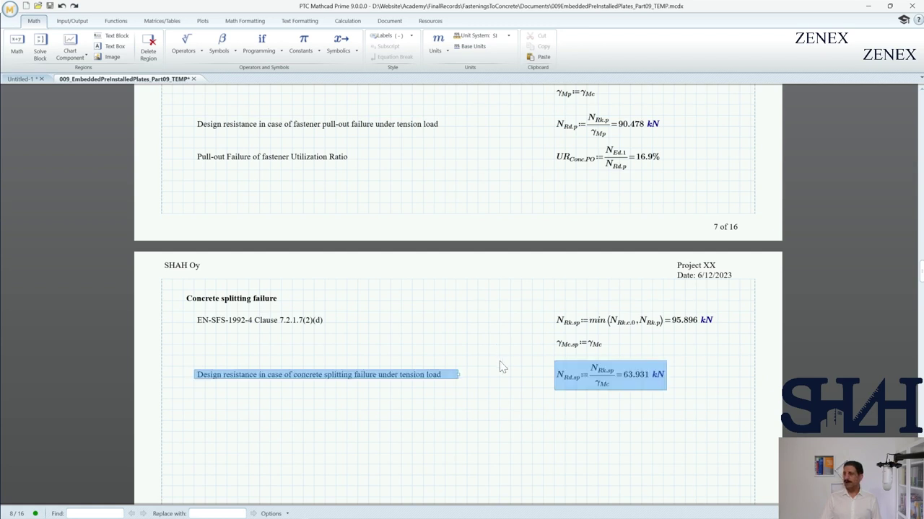
# Restore the Concrete Splitting Failure Utilization Ratio, UR_Conc.sp, defined as N_Ed.g over N_Rd.sp.
pyautogui.click(499, 362)
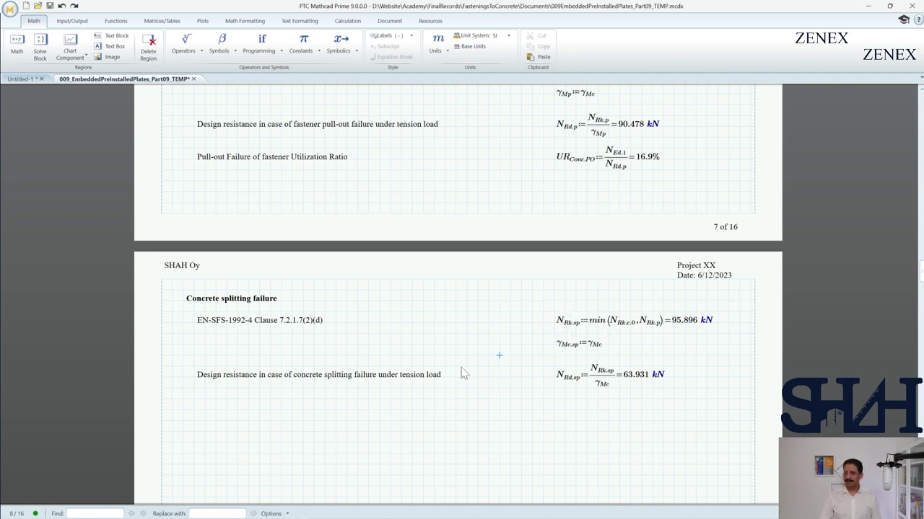
pyautogui.hotkey('ctrl', 'v')
pyautogui.scroll(-3, 478, 363)
pyautogui.click(496, 344)
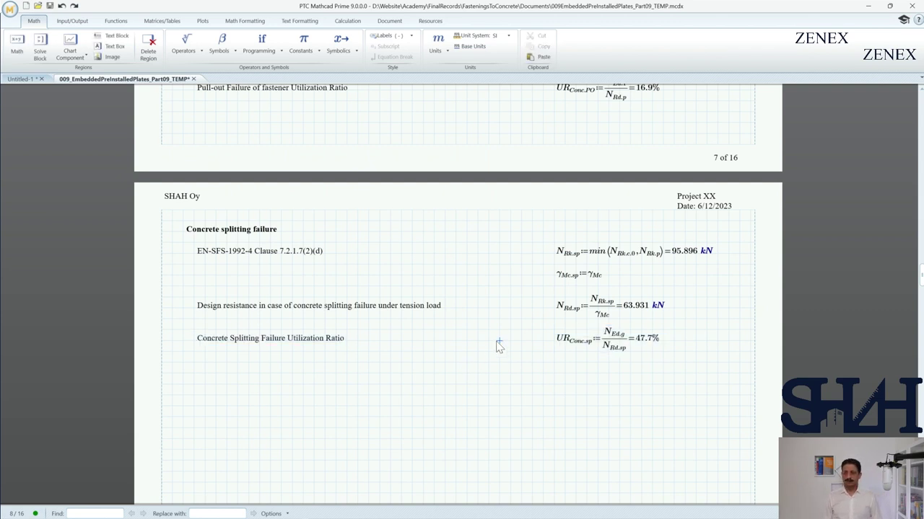
# Restore the "Concrete blow-out failure" heading and Clause 7.2.1.8(1) entry, with UR_Conc.bo as "N-A" if min(c_1, c_2) > 0.5·h_ef, else "Not Completed".
pyautogui.write('Concrete blow-out failure')
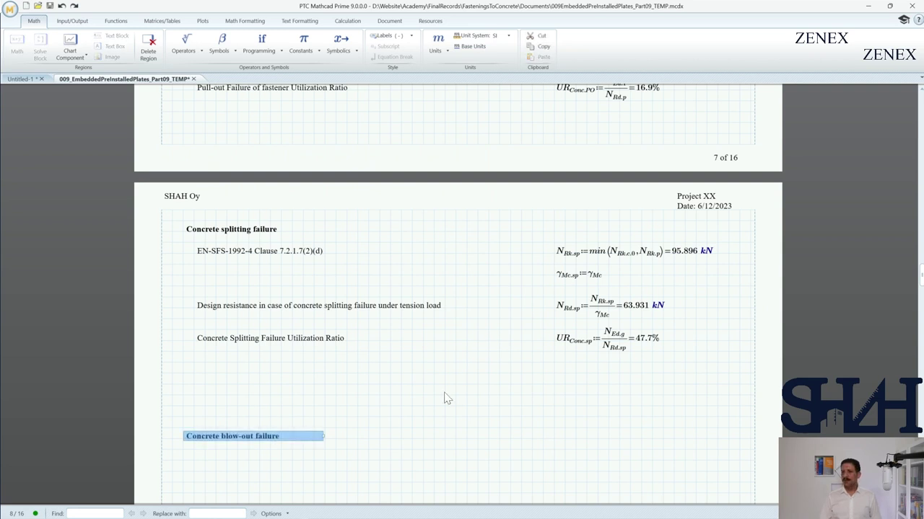
pyautogui.scroll(-3, 443, 398)
pyautogui.click(381, 339)
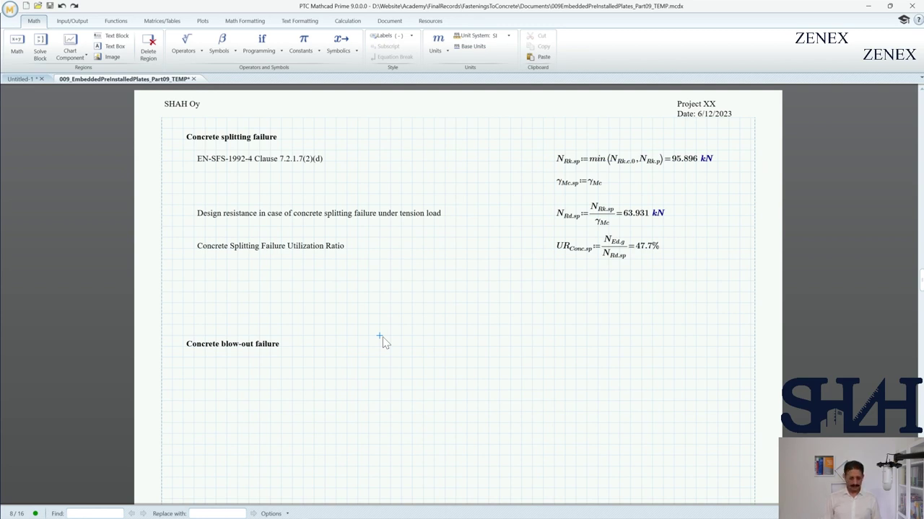
pyautogui.hotkey('ctrl', 'v')
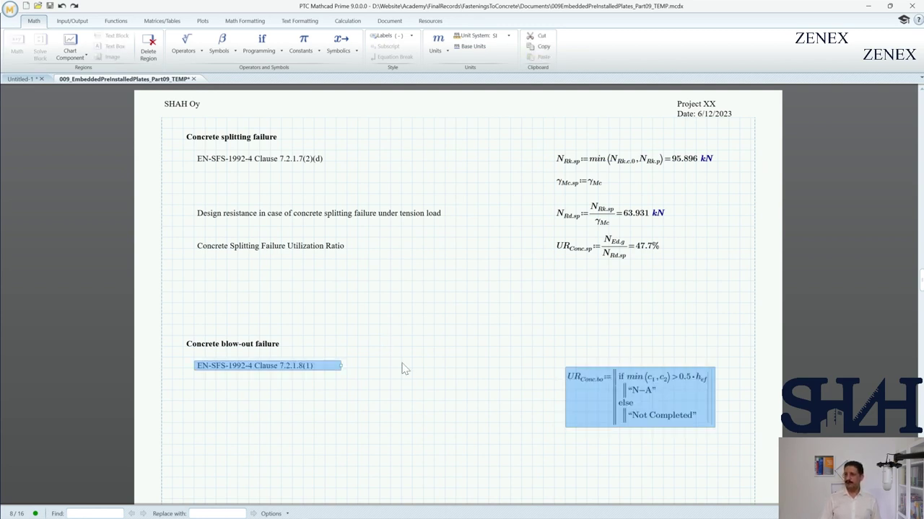
pyautogui.click(409, 369)
# Restore the evaluation of the blow-out utilization ratio UR_Conc.bo below its conditional definition.
pyautogui.scroll(-2, 419, 397)
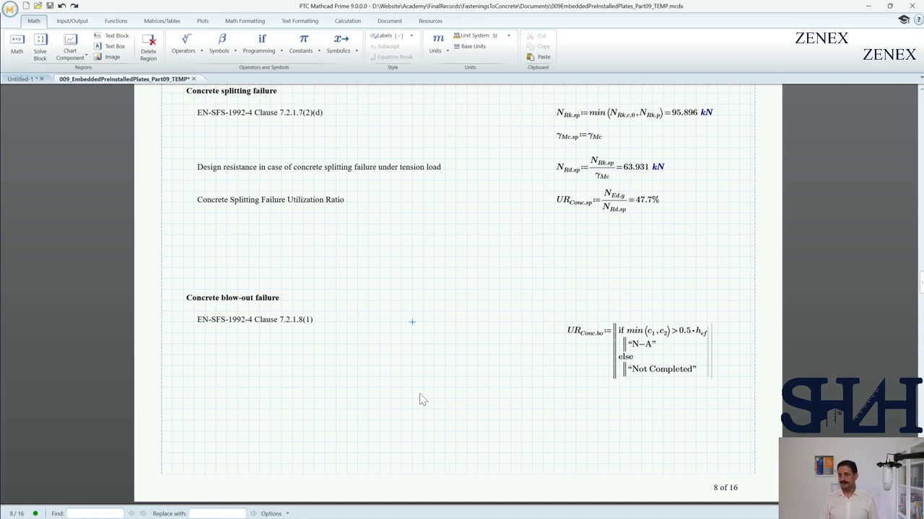
pyautogui.scroll(-1, 422, 401)
pyautogui.hotkey('ctrl', 'v')
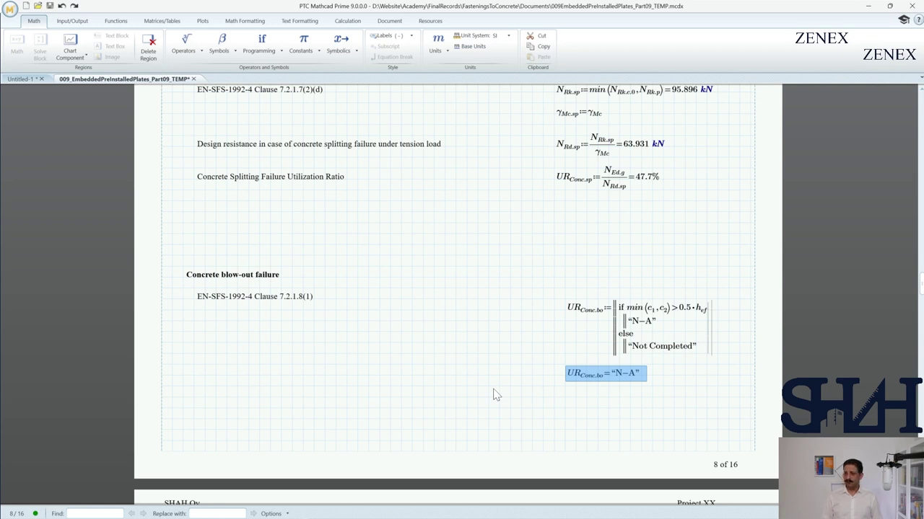
# Restore the page 9 heading "Steel failure of fastener, Shear load without lever arm" and the fastener shear action V_Ed.s := V_Ed/(2·n_s) with its description.
pyautogui.scroll(-9, 495, 394)
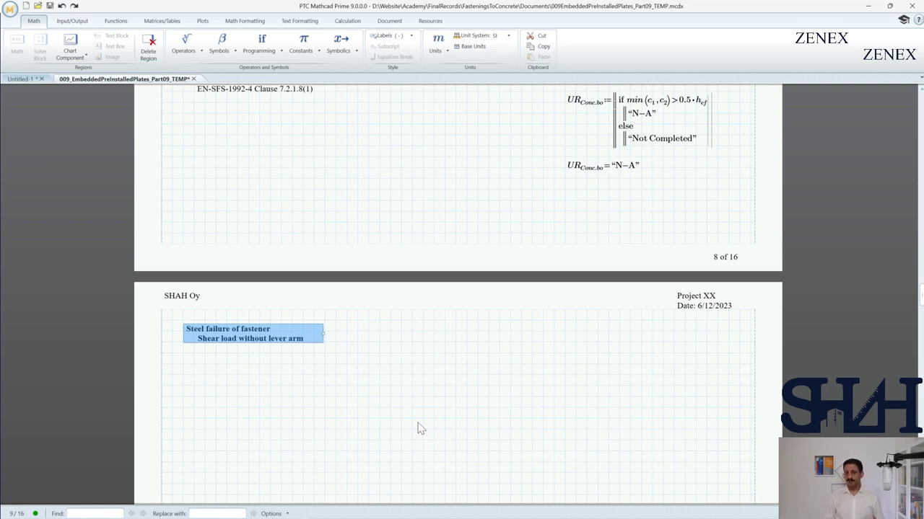
pyautogui.click(389, 358)
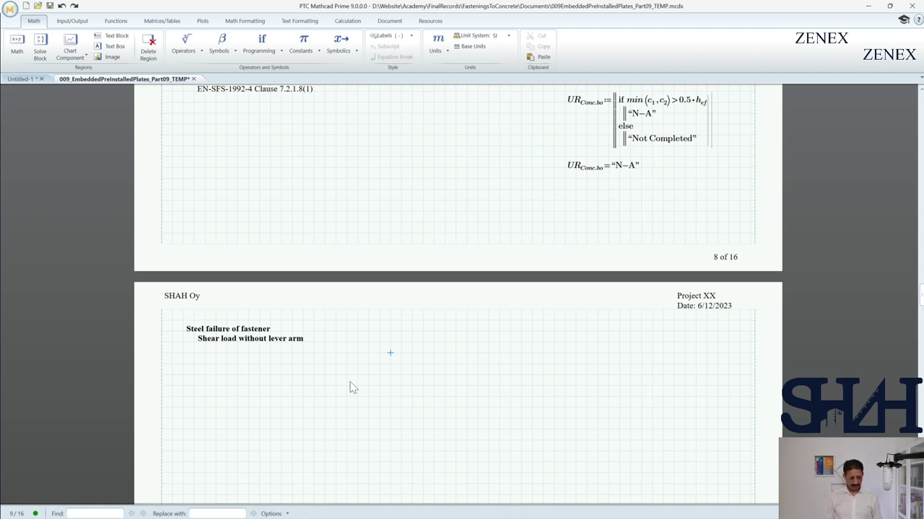
pyautogui.hotkey('ctrl', 'v')
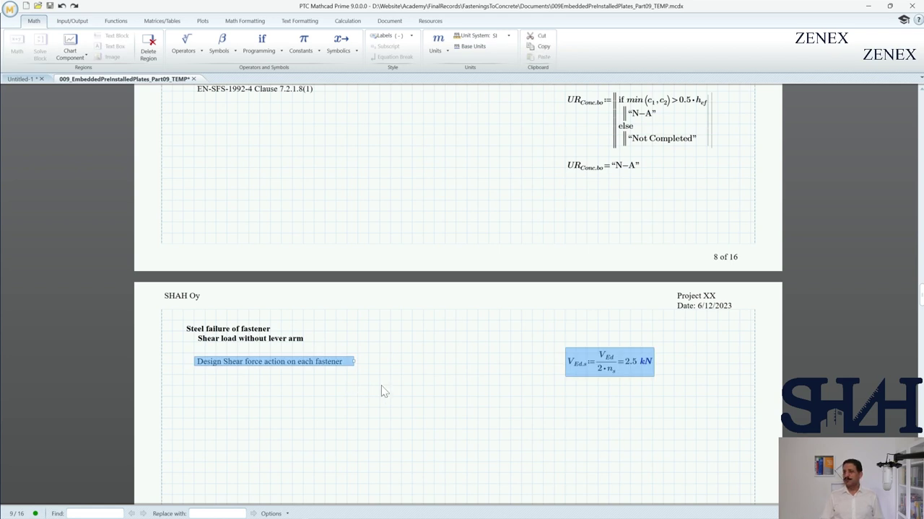
pyautogui.click(381, 387)
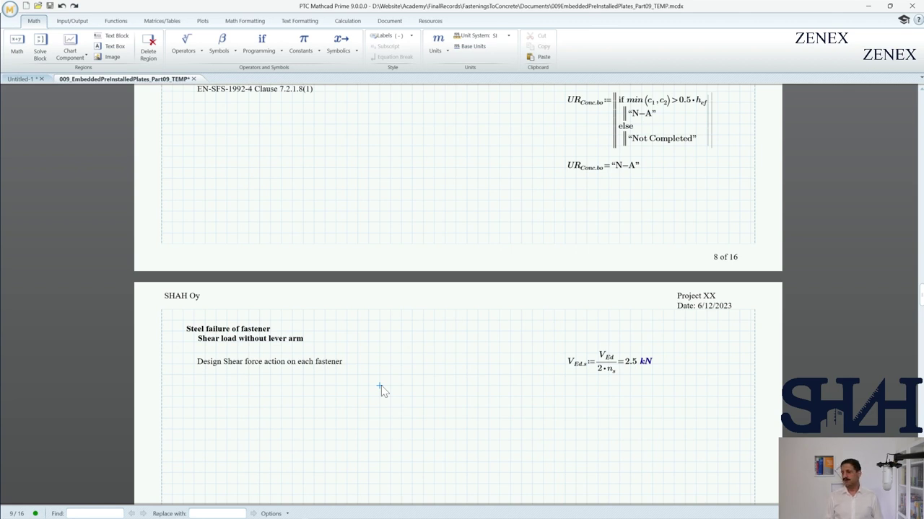
# Restore the Clause 7.2.2.3.1(1) entry V_Rk.s.0 := k_6·A_s.1·f_uk and the Clause 7.2.2.3.1(2) entry V_Rk.s := k_7·V_Rk.s.0.
pyautogui.scroll(-1, 383, 391)
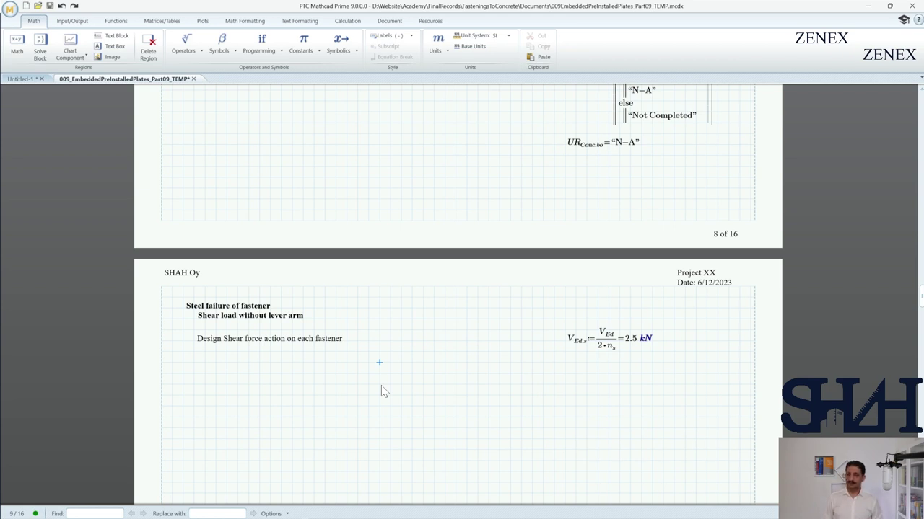
pyautogui.hotkey('ctrl', 'v')
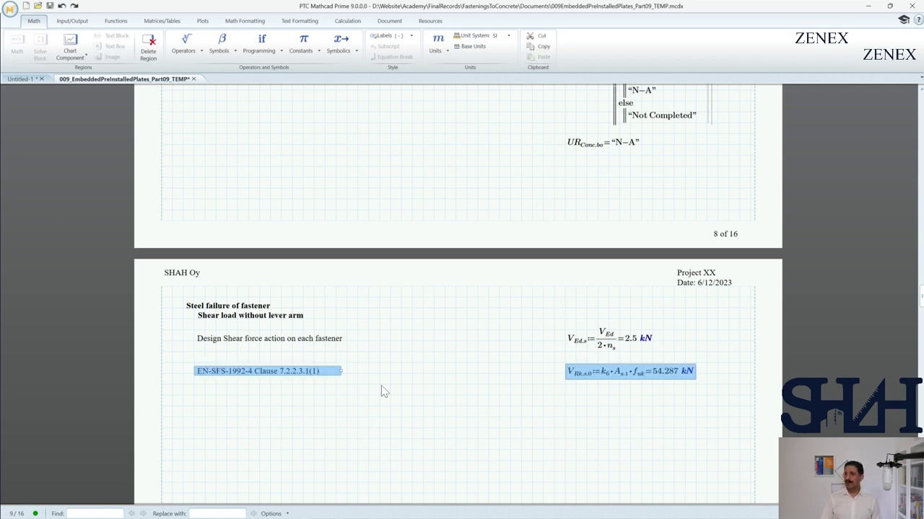
pyautogui.click(382, 387)
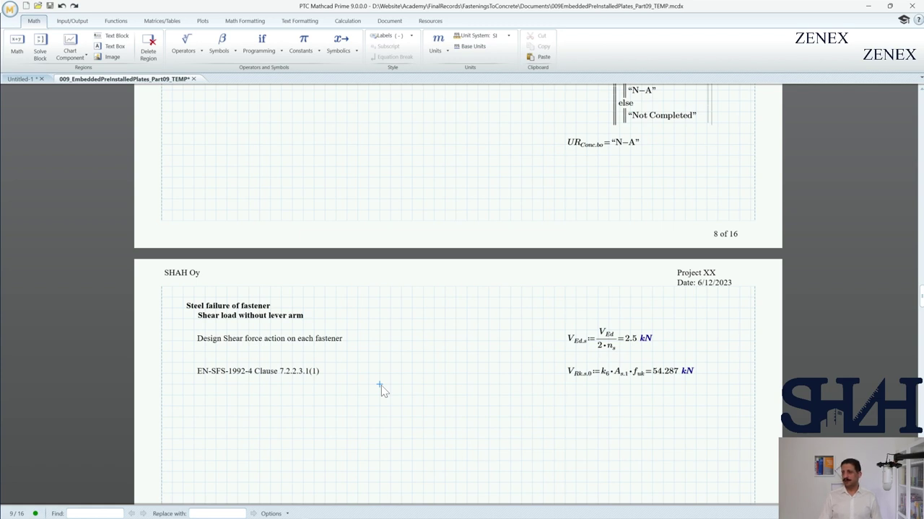
pyautogui.scroll(-1, 381, 386)
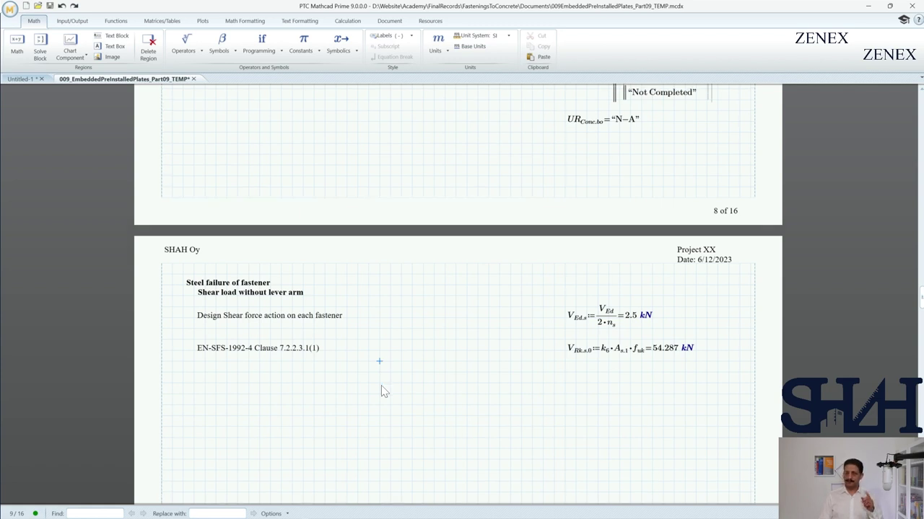
pyautogui.hotkey('ctrl', 'v')
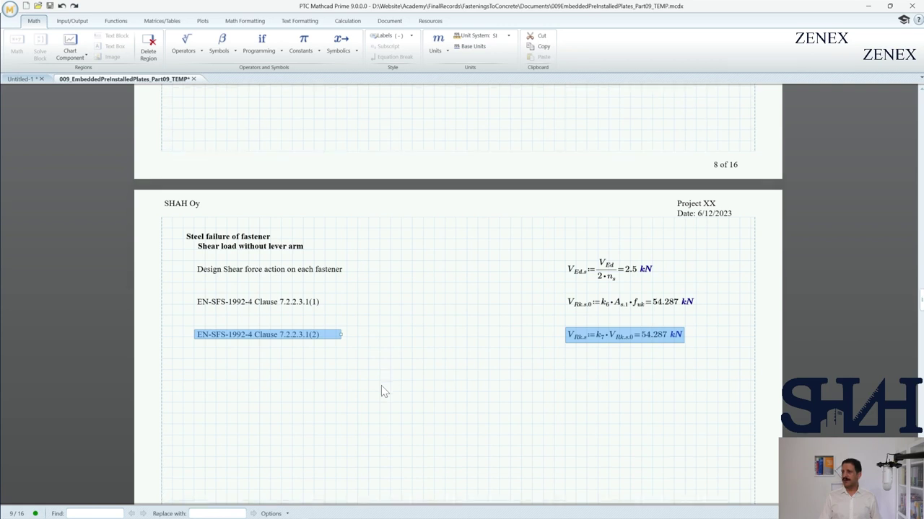
pyautogui.scroll(-2, 384, 392)
pyautogui.click(391, 353)
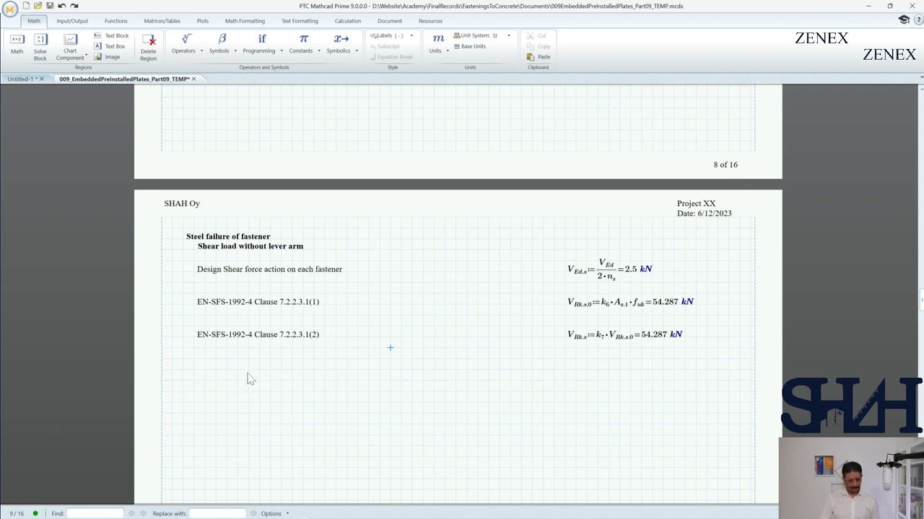
# Restore the design steel shear resistance V_Rd.s := V_Rk.s/γ_Ms.S and the Shear Steel Utilization Ratio, UR_Steel.Shear := V_Ed.s/V_Rd.s.
pyautogui.hotkey('ctrl', 'v')
pyautogui.click(282, 393)
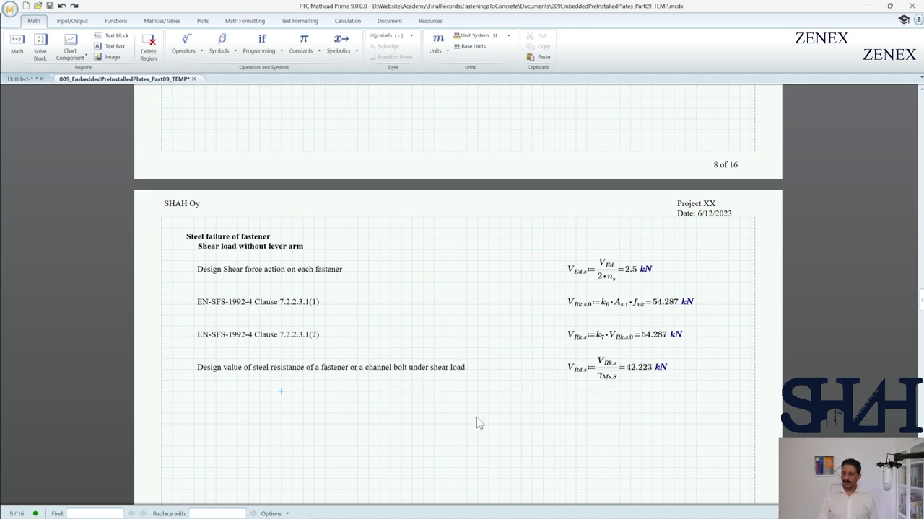
pyautogui.hotkey('ctrl', 'v')
pyautogui.scroll(-2, 470, 417)
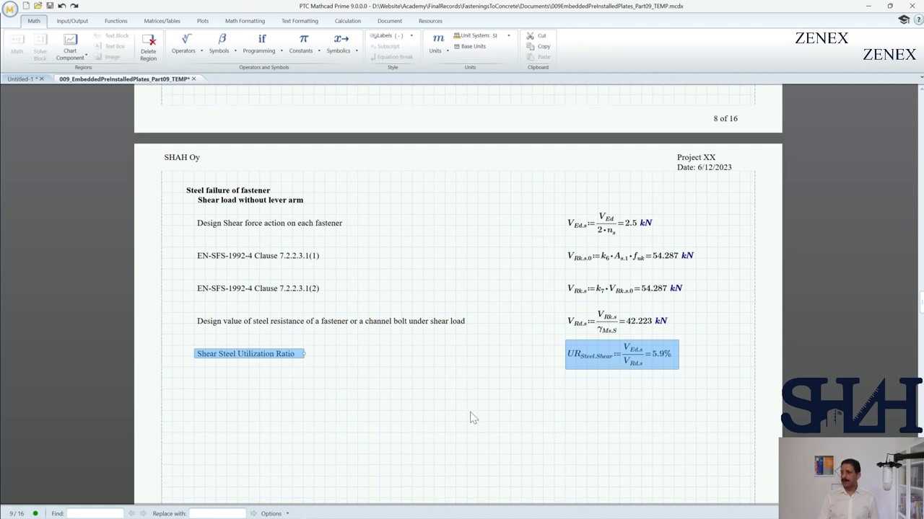
pyautogui.click(437, 373)
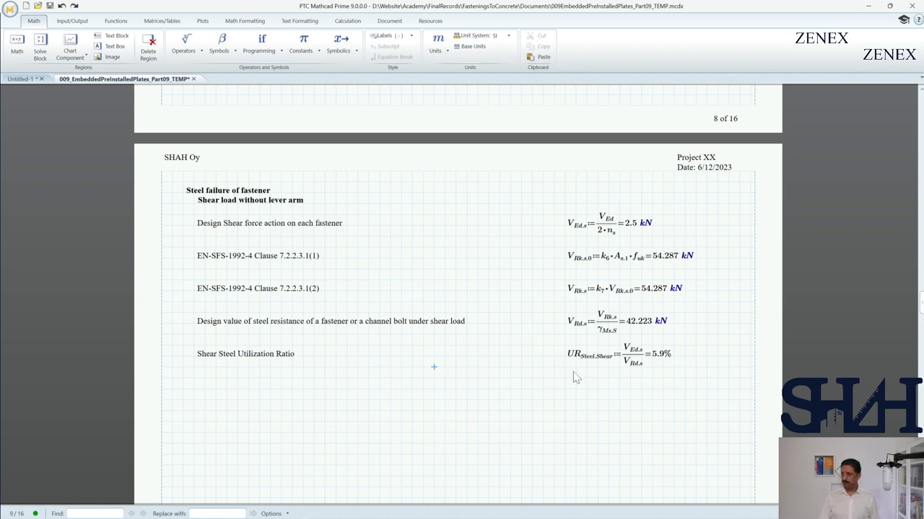
# Restore the "Concrete Pry-out failure" heading on page 10 and the EN-SFS-1992-4 Clause 7.2.2.4(2) entry with A_cN.C.PrO := (S_cr.N + s_1)·t_Wall.
pyautogui.press('pagedown')
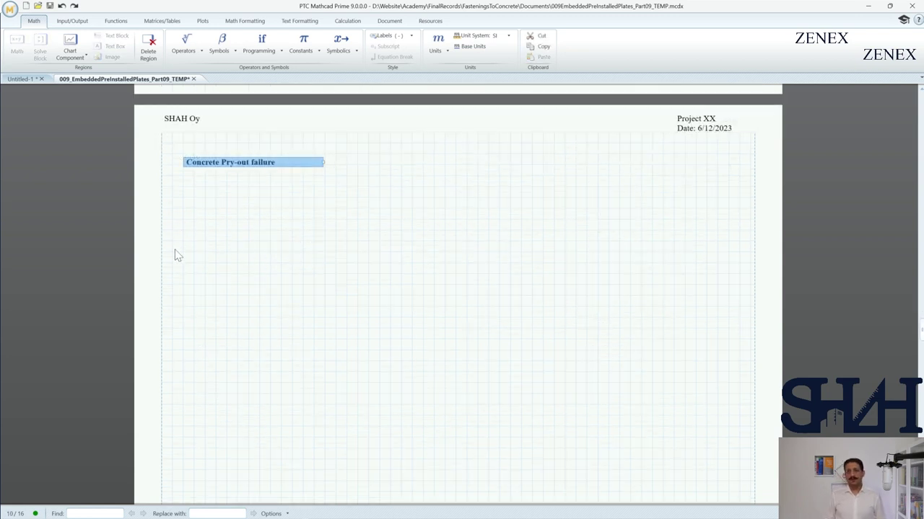
pyautogui.click(176, 195)
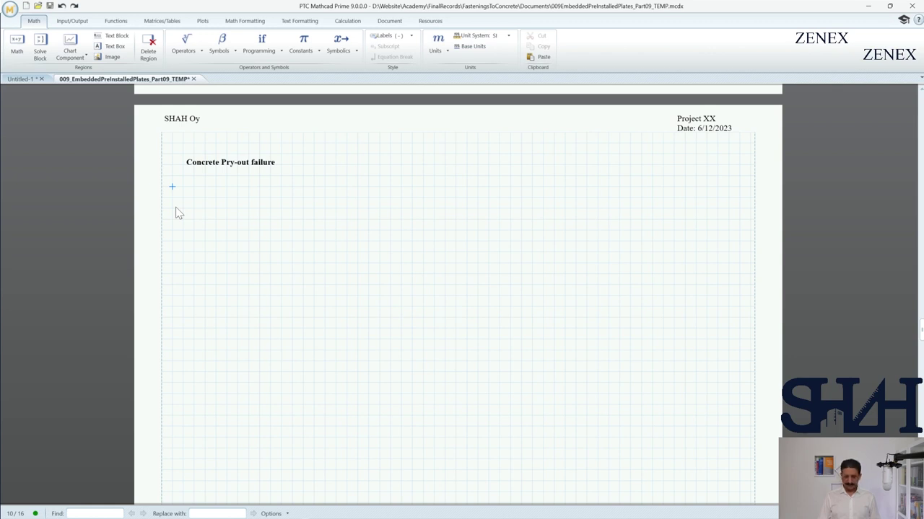
pyautogui.write('EN-SFS-1992-4 Clause 7.2.2.4(2)')
pyautogui.click(184, 225)
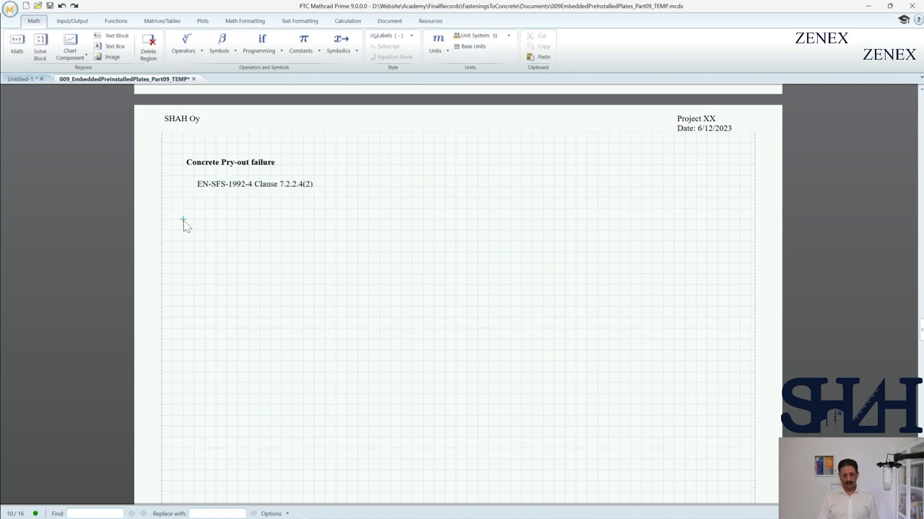
pyautogui.hotkey('ctrl', 'z')
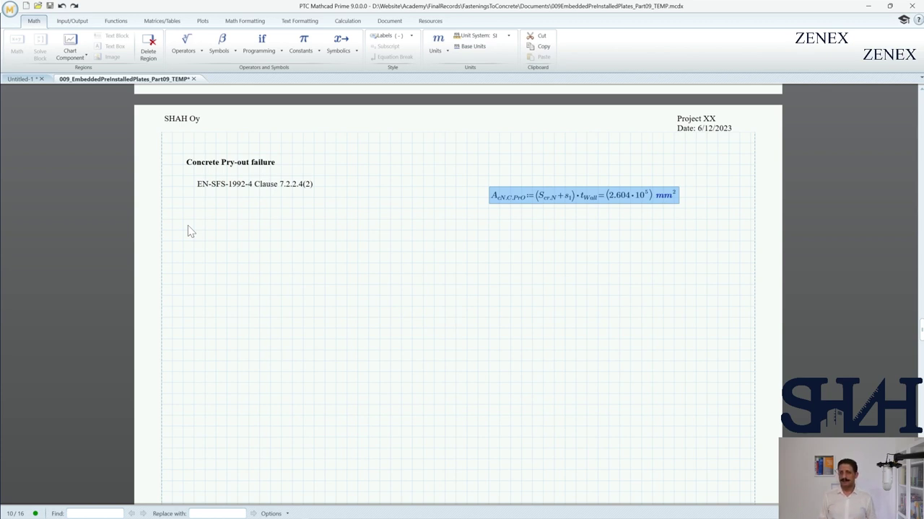
pyautogui.click(203, 212)
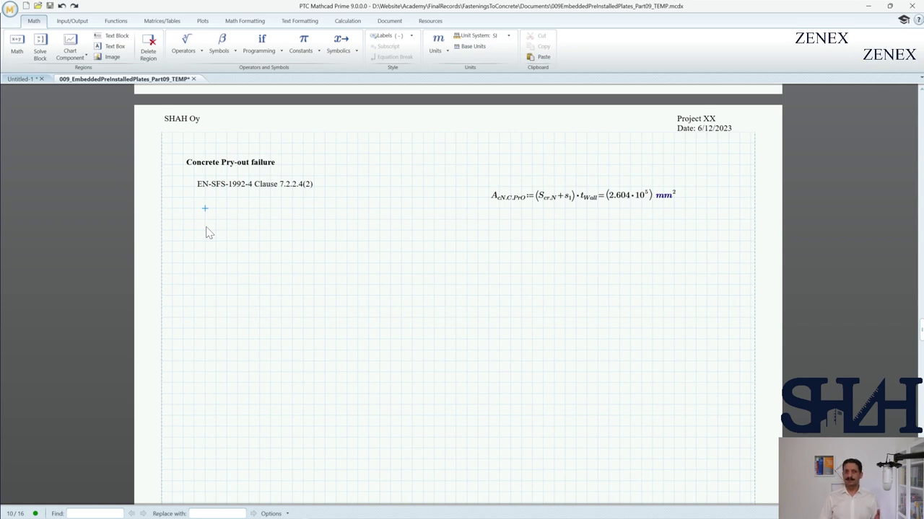
# Restore N_Rk.c.PrO := N_Rk.c.0·(A_cN.C.PrO/A_C.N.0)·ψ_s.N·ψ_re.N·ψ_ec.N·ψ_M.N and the characteristic pry-out resistance V_Rk.cp := k_8·N_Rk.c.PrO.
pyautogui.hotkey('ctrl', 'z')
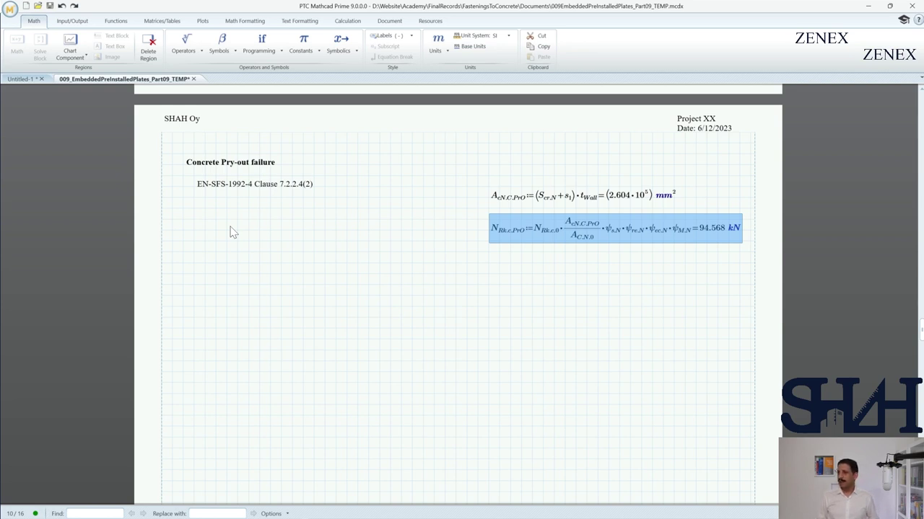
pyautogui.click(358, 239)
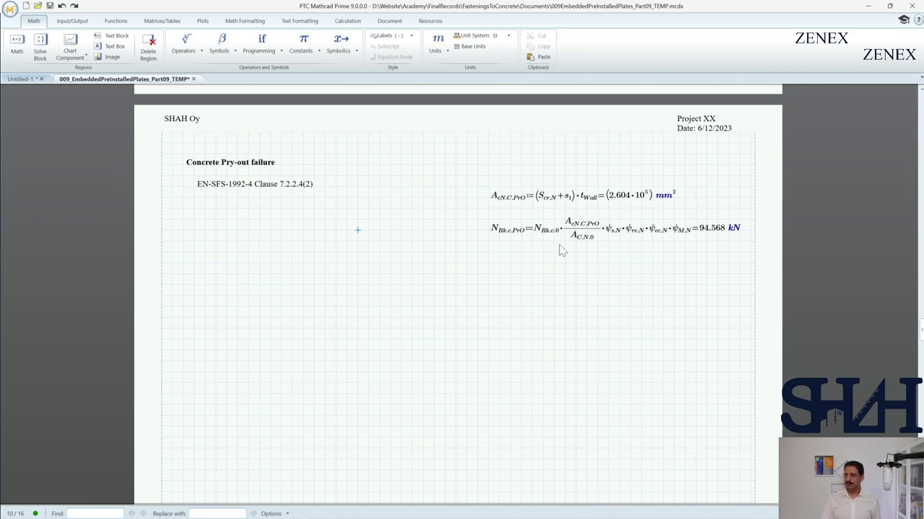
pyautogui.hotkey('ctrl', 'z')
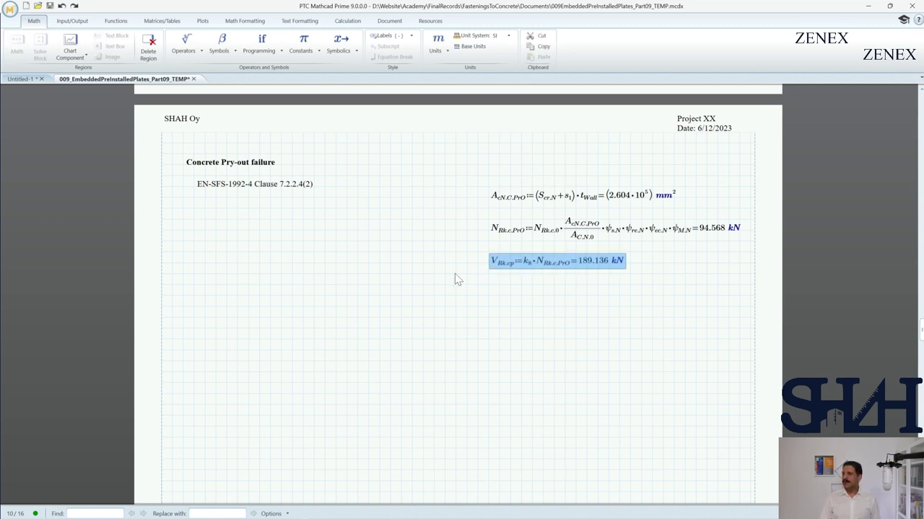
pyautogui.click(445, 263)
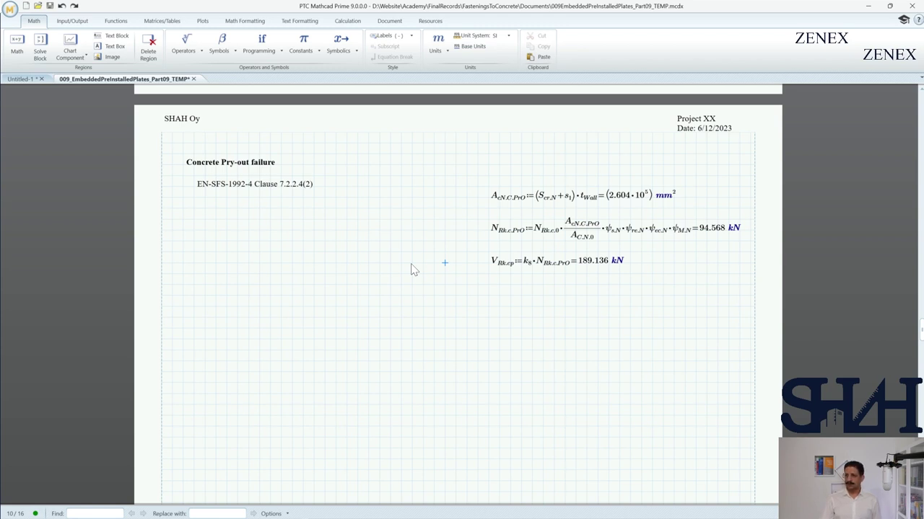
# Restore the pry-out design resistance V_Rd.cp := V_Rk.cp/γ_Mc and the Concrete Pry-out Failure Utilization Ratio, UR_Conc.PrO := V_Ed/V_Rd.cp, with their descriptions.
pyautogui.hotkey('ctrl', 'z')
pyautogui.click(411, 263)
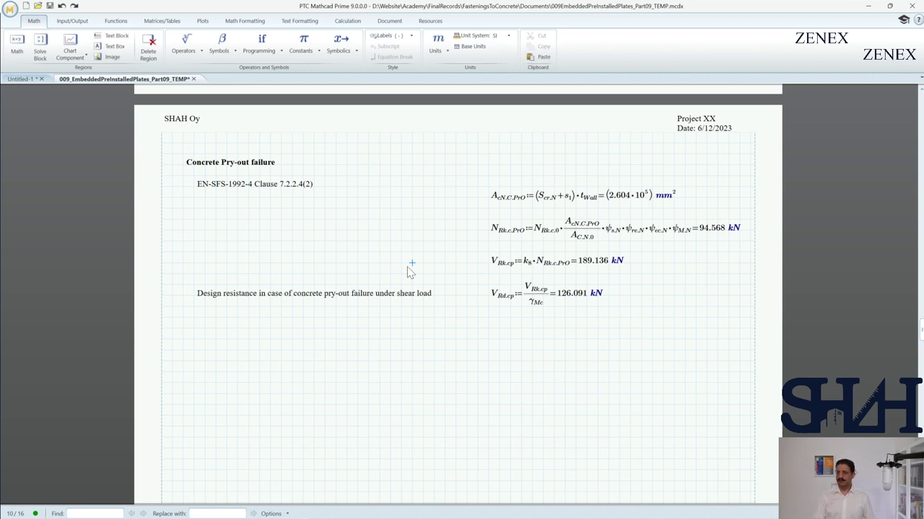
pyautogui.hotkey('ctrl', 'z')
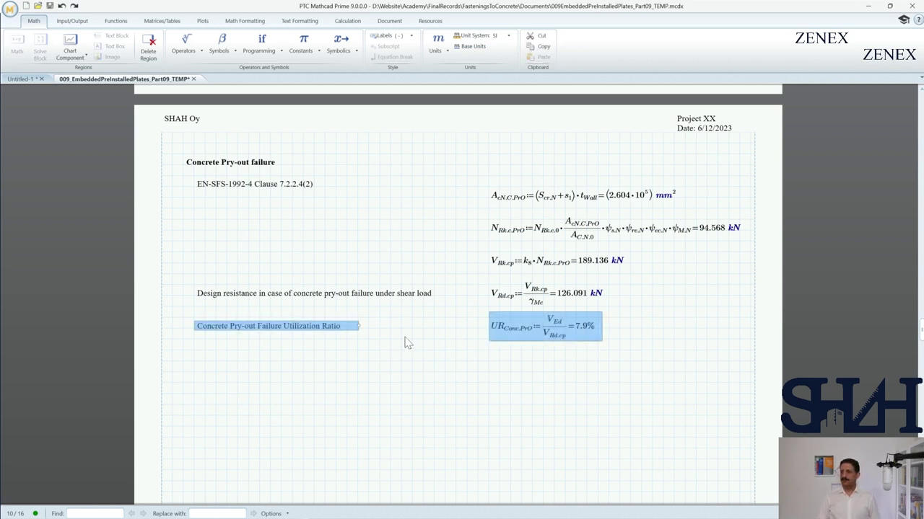
pyautogui.click(404, 341)
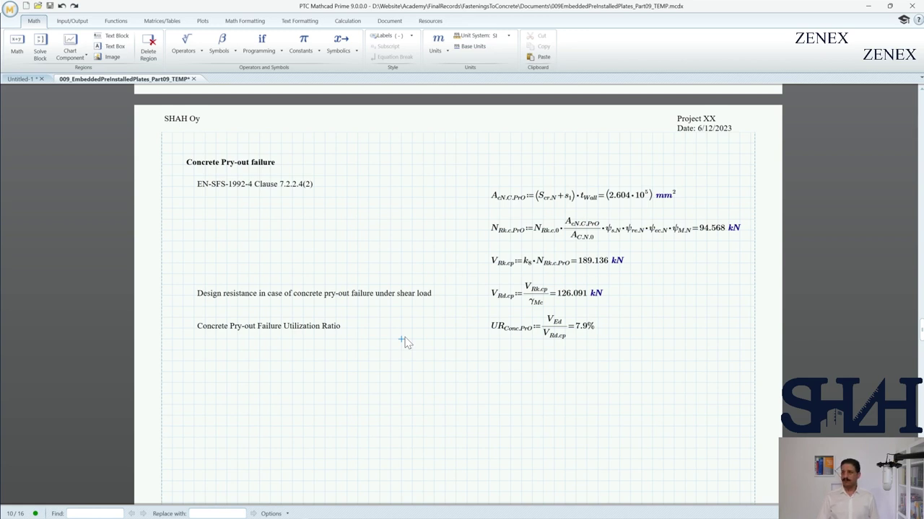
# Restore the "Concrete edge failure" heading on page 11 and the EN-SFS-1992-4 Clause 7.2.2.5(5) entry with d_nom := φ_s.
pyautogui.press('pagedown')
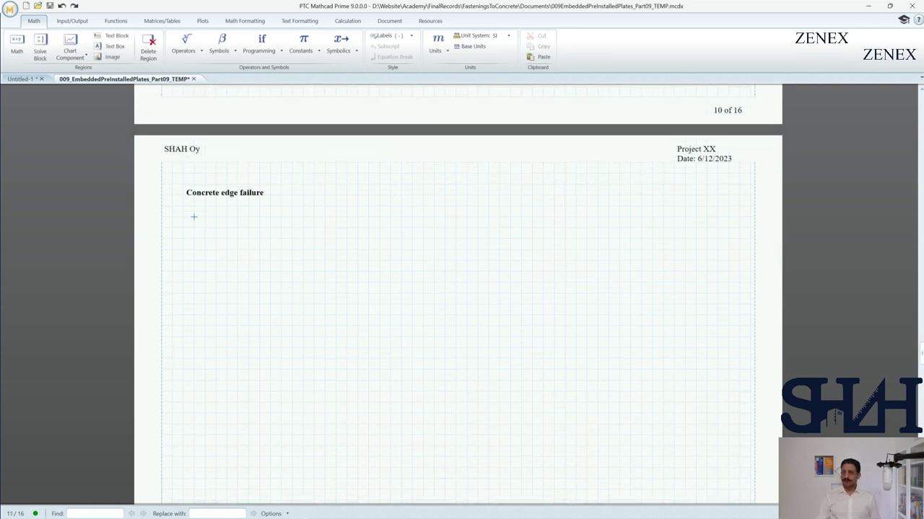
pyautogui.hotkey('ctrl', 's')
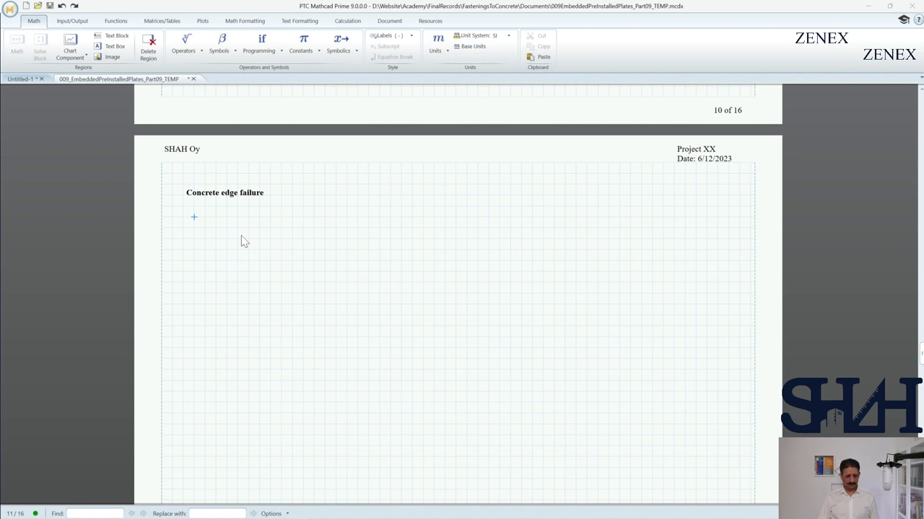
pyautogui.write('EN-SFS-1992-4 Clause 7.2.2.5(5)')
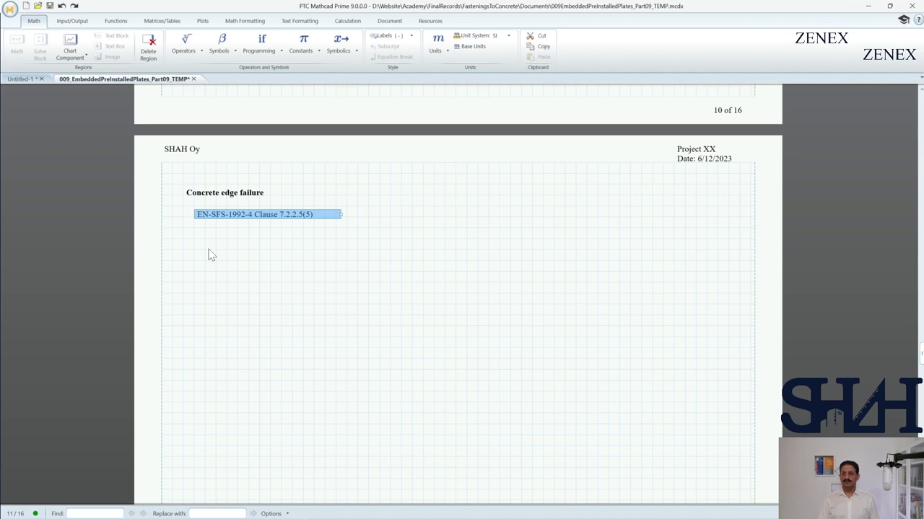
pyautogui.click(216, 249)
pyautogui.hotkey('ctrl', 'v')
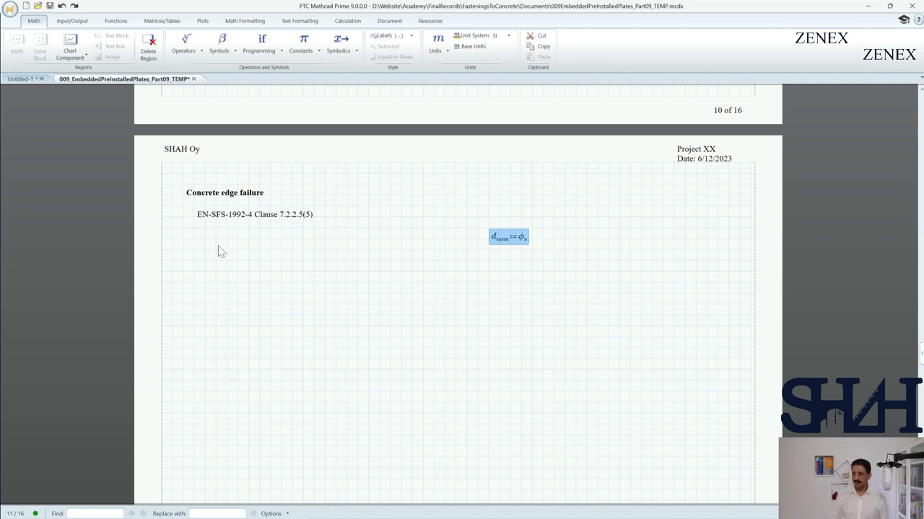
pyautogui.click(217, 249)
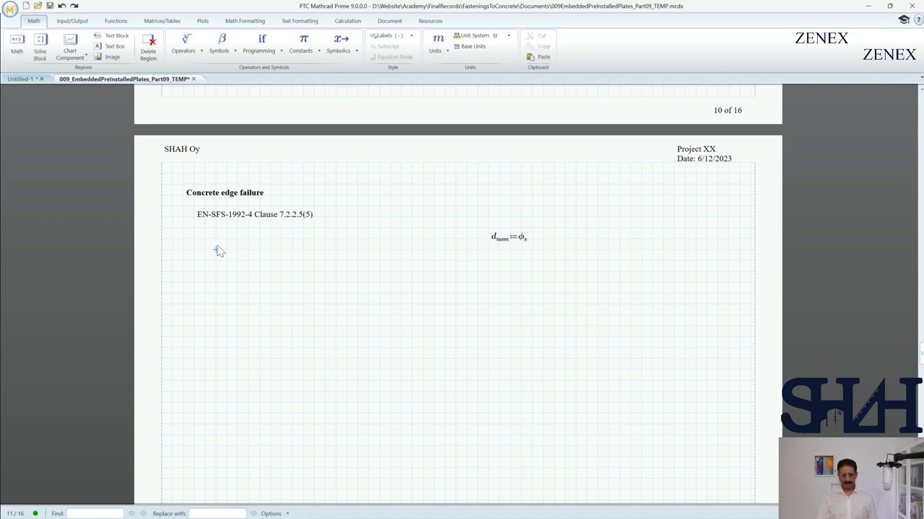
# Restore the l_f definition: min(h_ef, 12·d_nom) if d_nom ≤ 24 mm, else min(h_ef, max(8·d_nom, 300 mm)), and save the worksheet.
pyautogui.hotkey('ctrl', 'v')
pyautogui.click(238, 284)
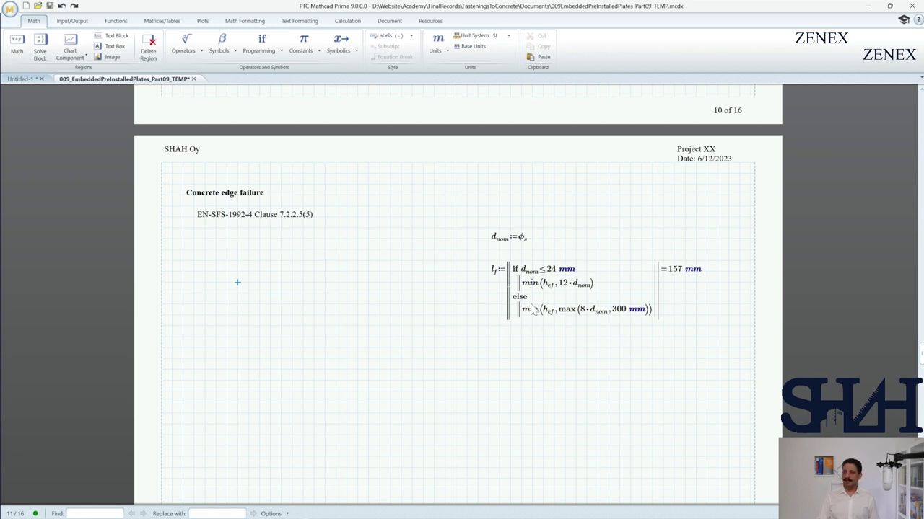
pyautogui.hotkey('ctrl', 's')
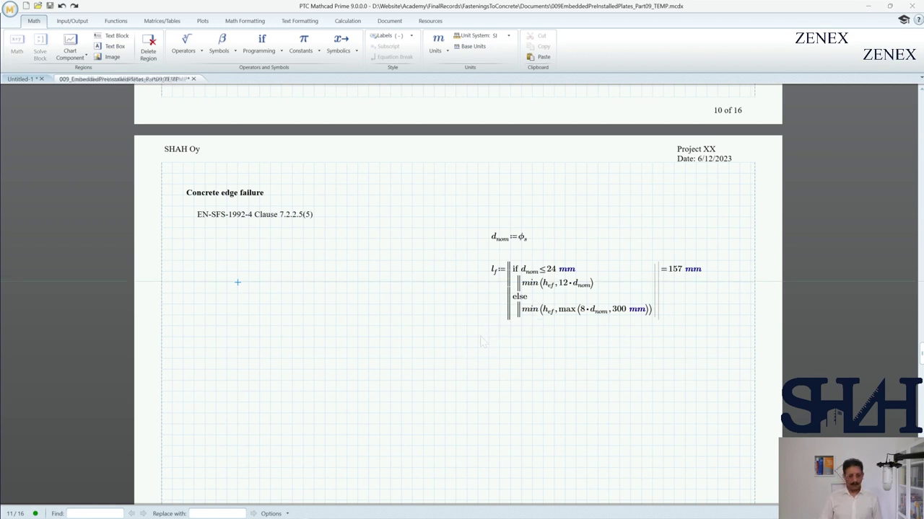
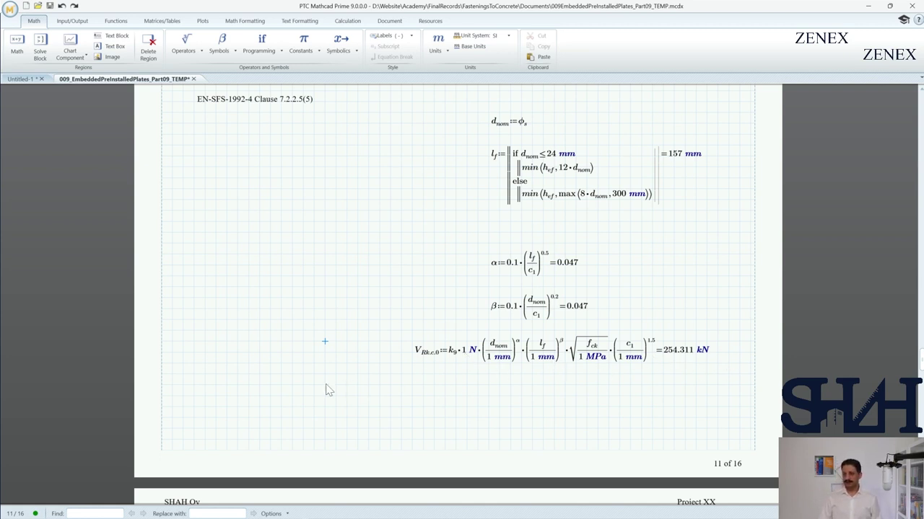
# Restore A_c.V.0 := 4.5·c_1² and the conditional h_Conc.EF definition: min(h_Wall, 1.5·c_1) if c_1 ≤ max(10 h_ef, 60 φ_s), else min(h_Wall, 1.5·c_1+s_1).
pyautogui.hotkey('ctrl', 'z')
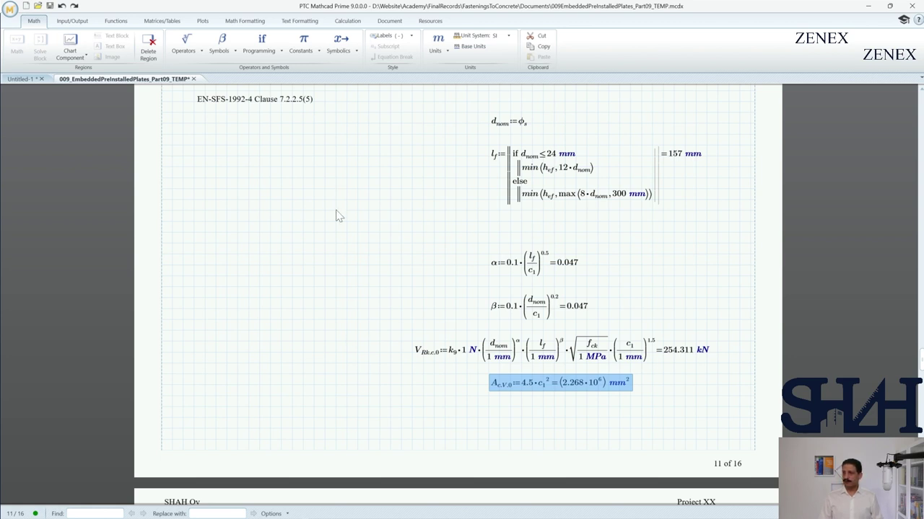
pyautogui.click(403, 388)
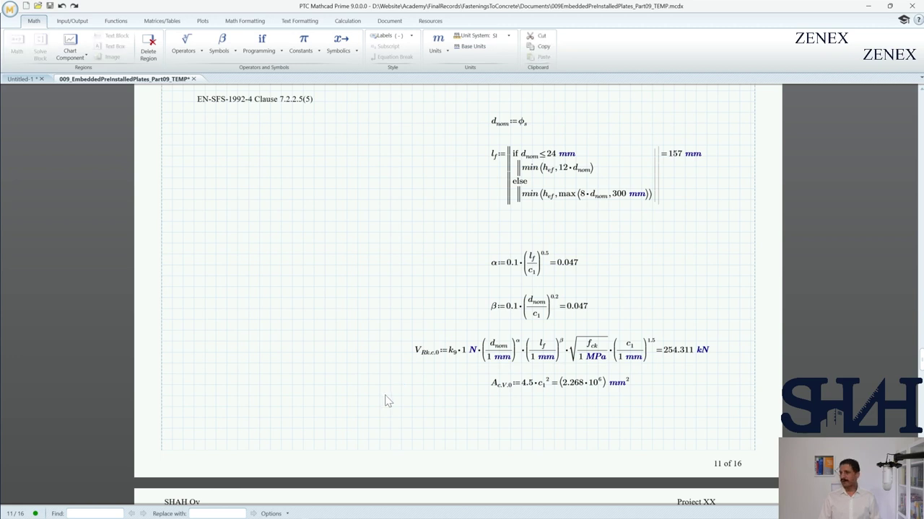
pyautogui.scroll(-5, 383, 402)
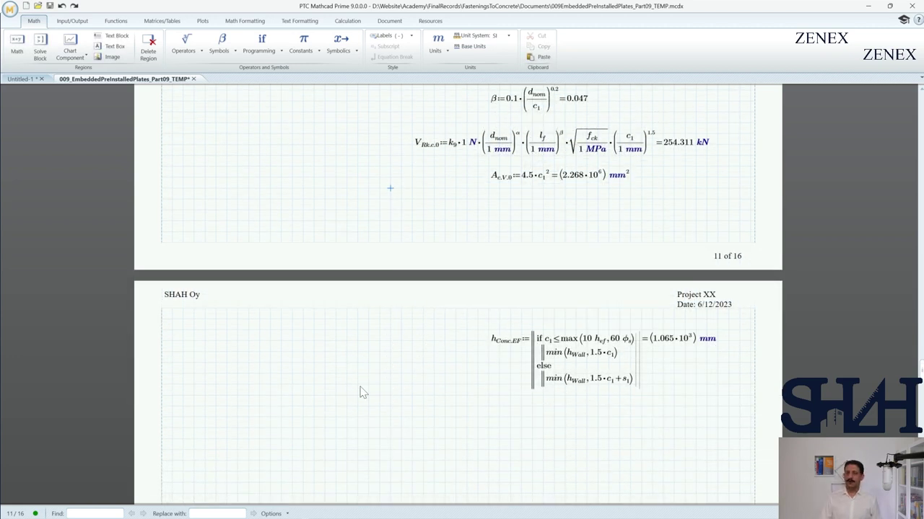
pyautogui.scroll(2, 357, 411)
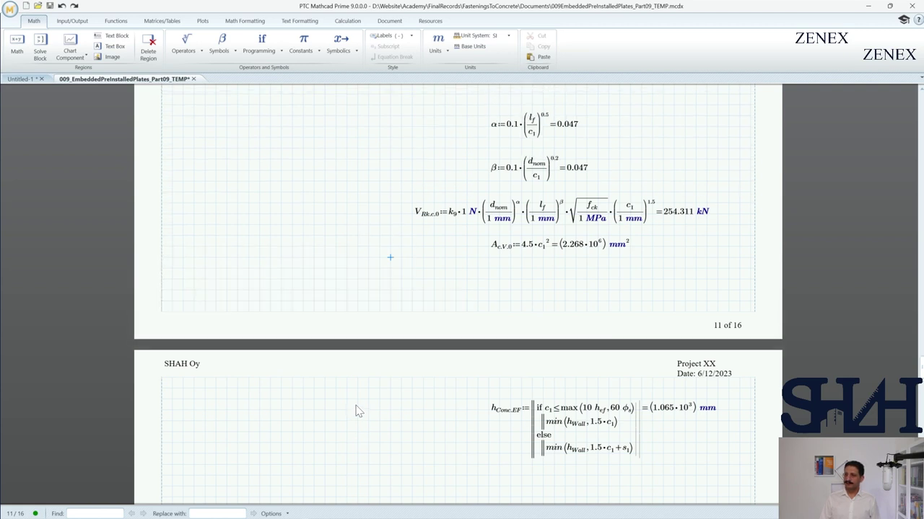
pyautogui.scroll(-1, 357, 411)
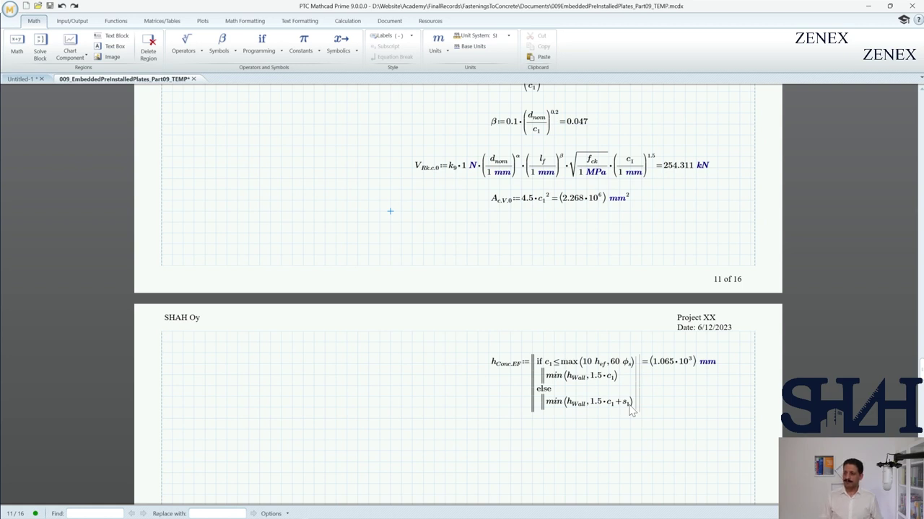
pyautogui.click(371, 381)
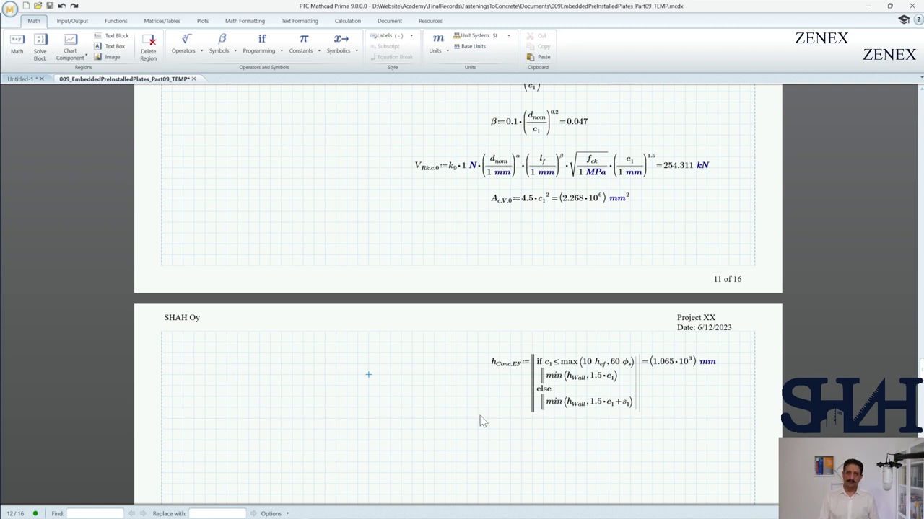
# Restore b_Conc.EF := min(1.5·c_1·2+s_2, t_Wall) and the projected area A_c.V := h_Conc.EF·b_Conc.EF on page 12.
pyautogui.hotkey('ctrl', 'z')
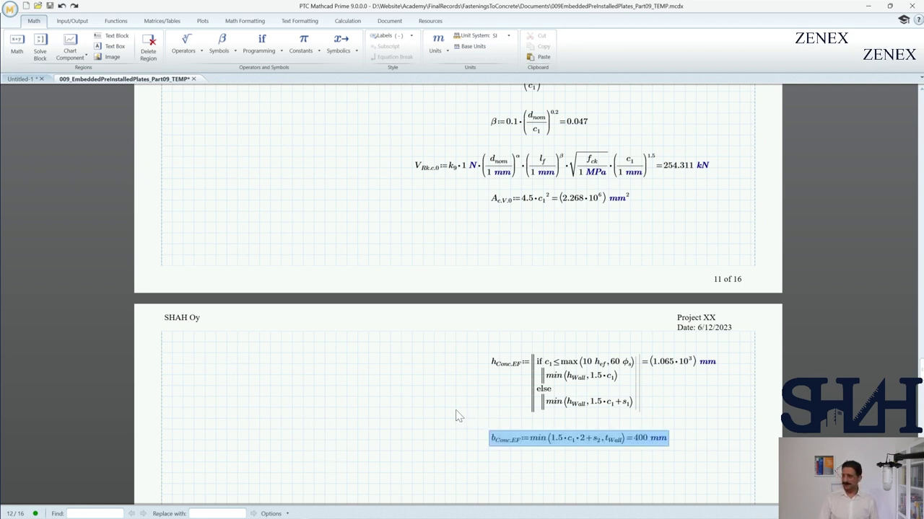
pyautogui.scroll(-2, 456, 409)
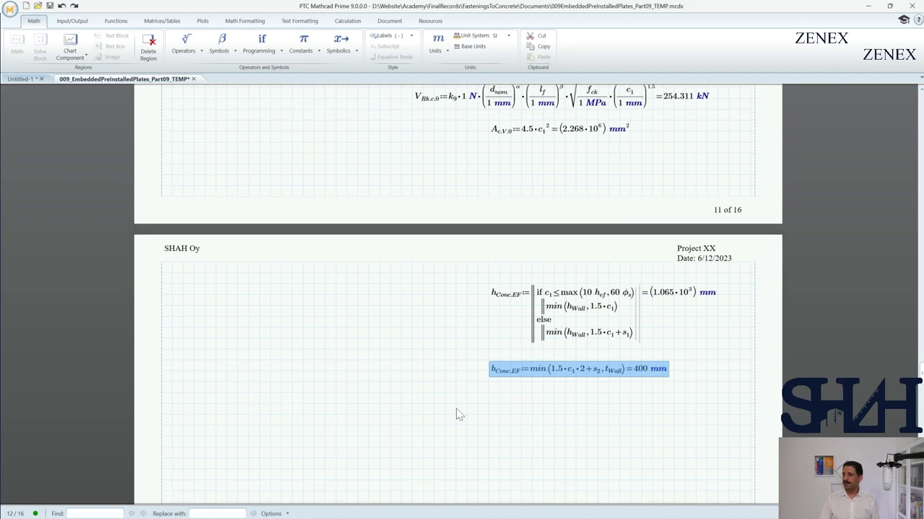
pyautogui.click(445, 374)
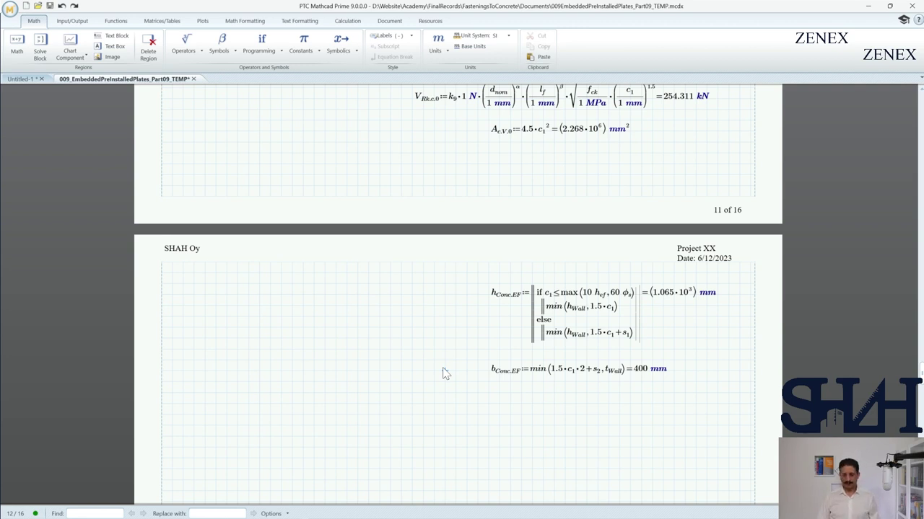
pyautogui.hotkey('ctrl', 'v')
pyautogui.click(437, 383)
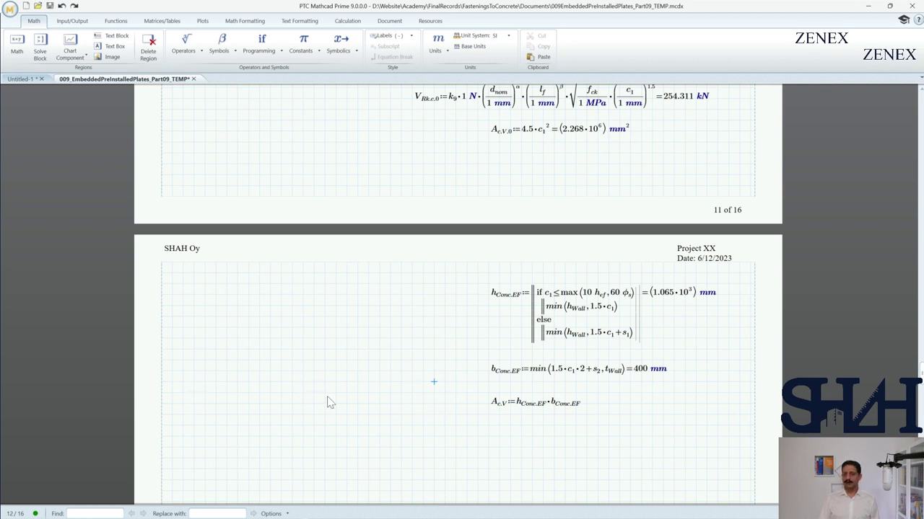
# Restore the Clause 7.2.2.5(9)–(11) factors: ψ_s.V := min(0.7+0.3·c_2/(1.5·c_1), 1), ψ_h.V := max(1.5·c_1/h_Wall, 1), ψ_ec.V := min(1/(1+2·e_V/(3 c_1)), 1).
pyautogui.hotkey('ctrl', 'v')
pyautogui.click(412, 391)
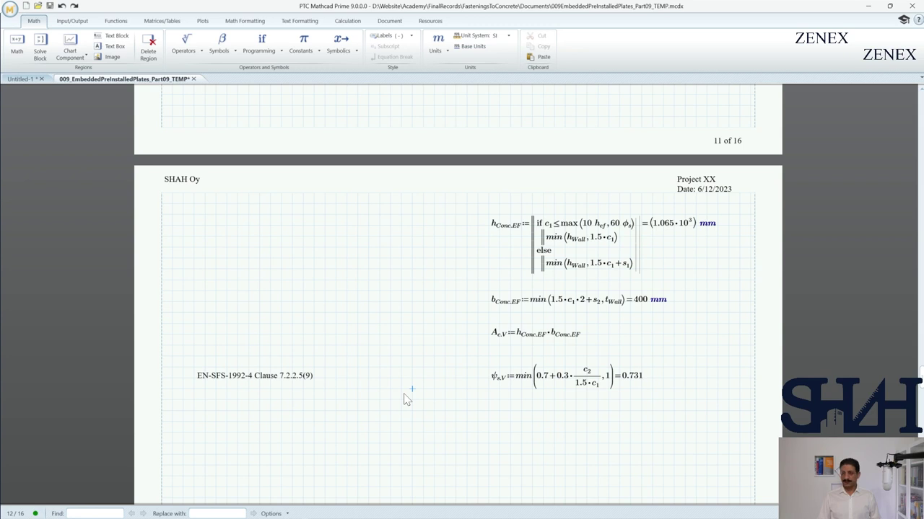
pyautogui.hotkey('ctrl', 'v')
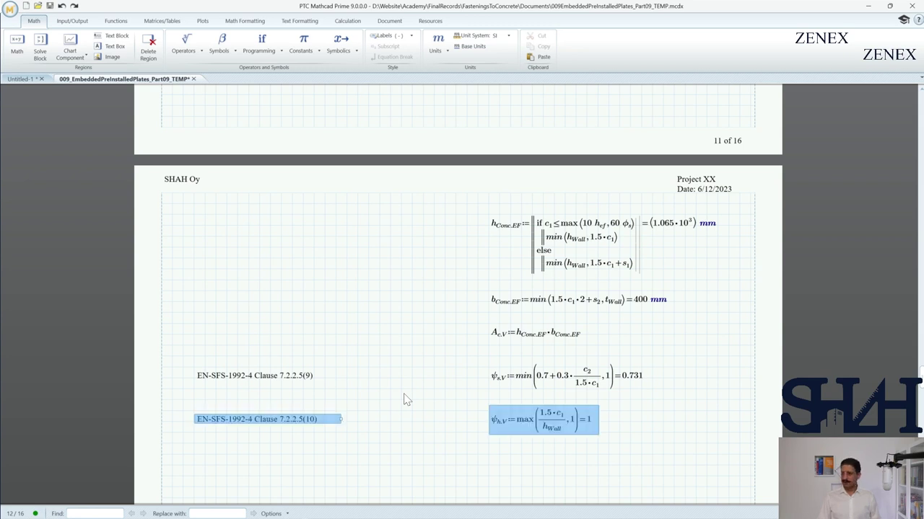
pyautogui.click(417, 380)
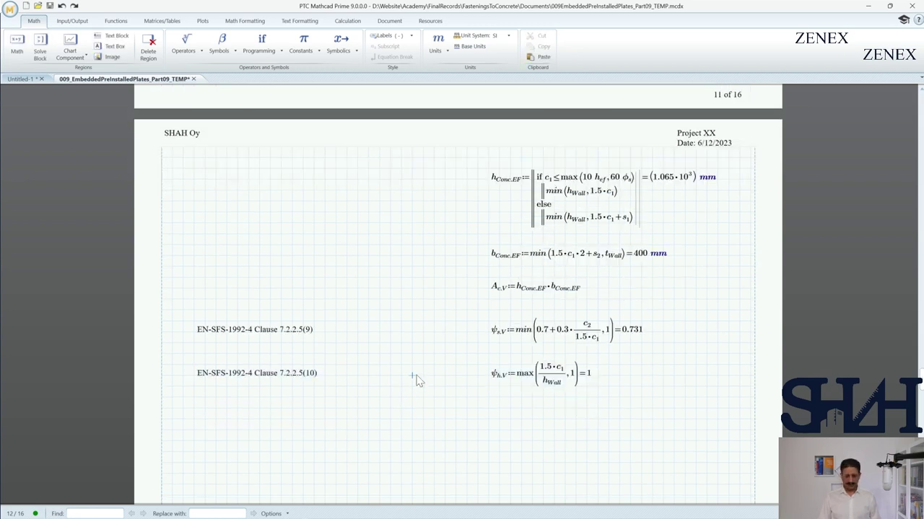
pyautogui.hotkey('ctrl', 'v')
pyautogui.click(417, 381)
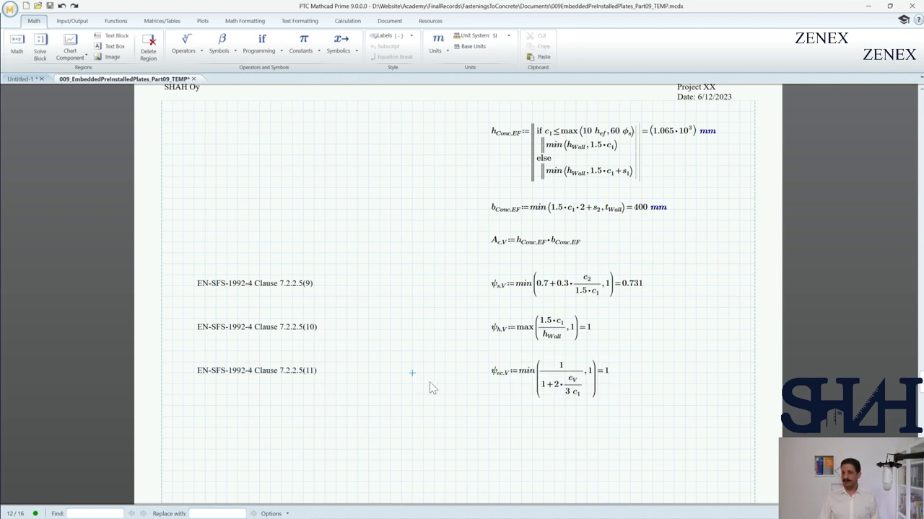
# Restore the EN-SFS-1992-4 Clause 7.2.2.5(12) entry with α_V := 0° and ψ_α.V := max(√(1/(cos(α_V)²+(0.5·sin(α_V))²)), 1).
pyautogui.hotkey('ctrl', 'v')
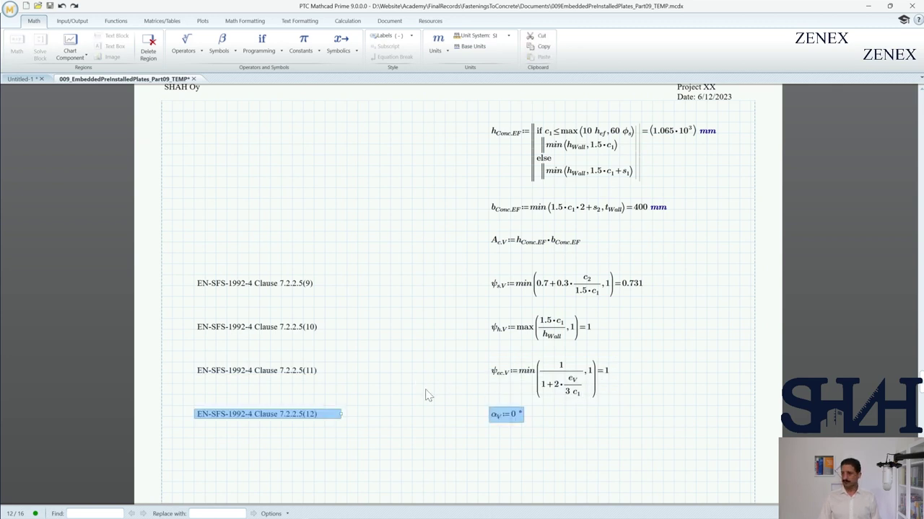
pyautogui.click(427, 364)
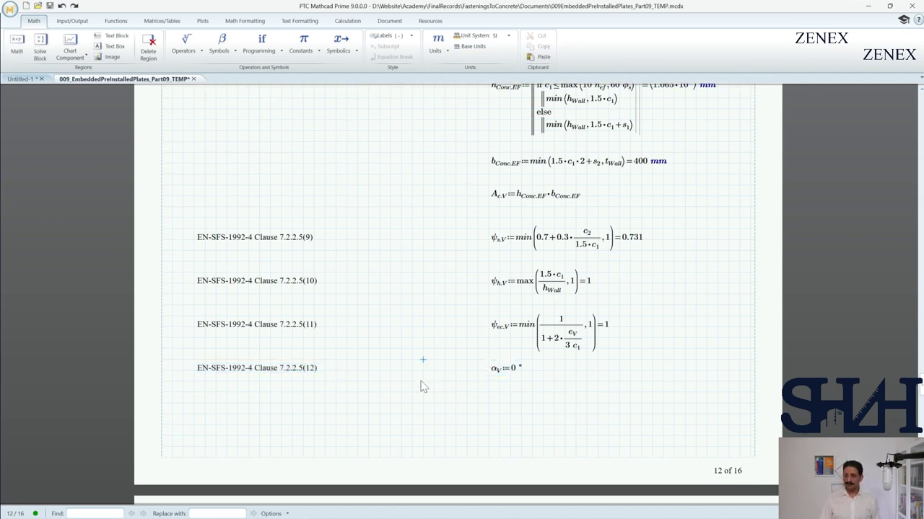
pyautogui.hotkey('ctrl', 'v')
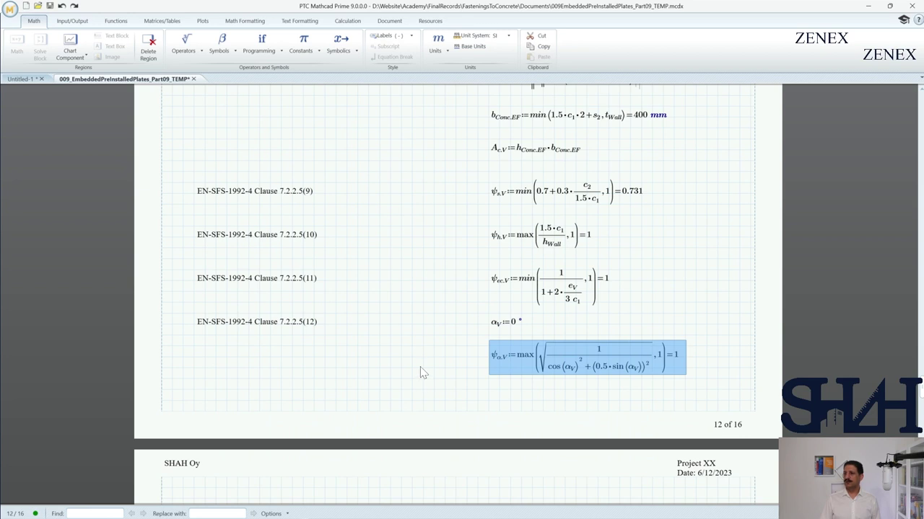
pyautogui.click(421, 369)
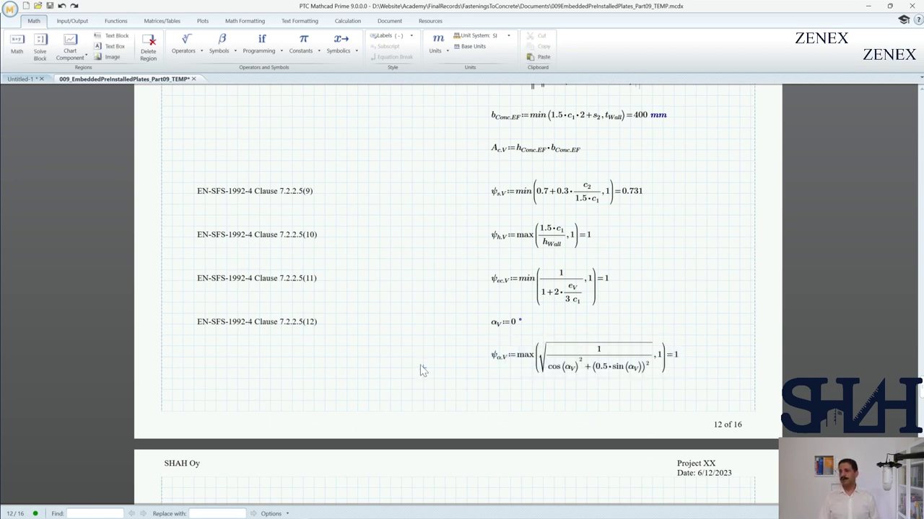
# Restore Clause 7.2.2.5(13) with ψ_re.V := 1 and Clause 7.2.2.5(5) with V_Rk.c := V_Rk.c.0·(A_c.V/A_c.V.0)·ψ_s.V·ψ_h.V·ψ_ec.V·ψ_α.V·ψ_α.V on page 13.
pyautogui.hotkey('ctrl', 'v')
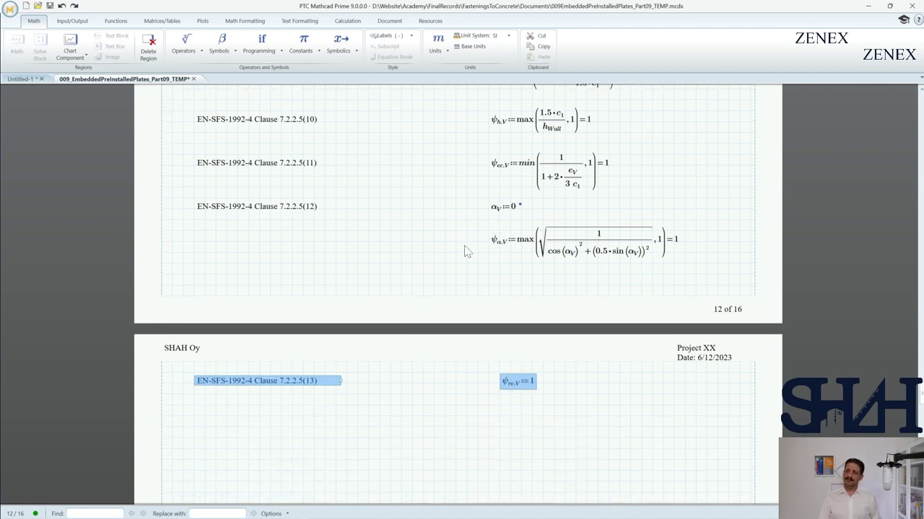
pyautogui.click(434, 394)
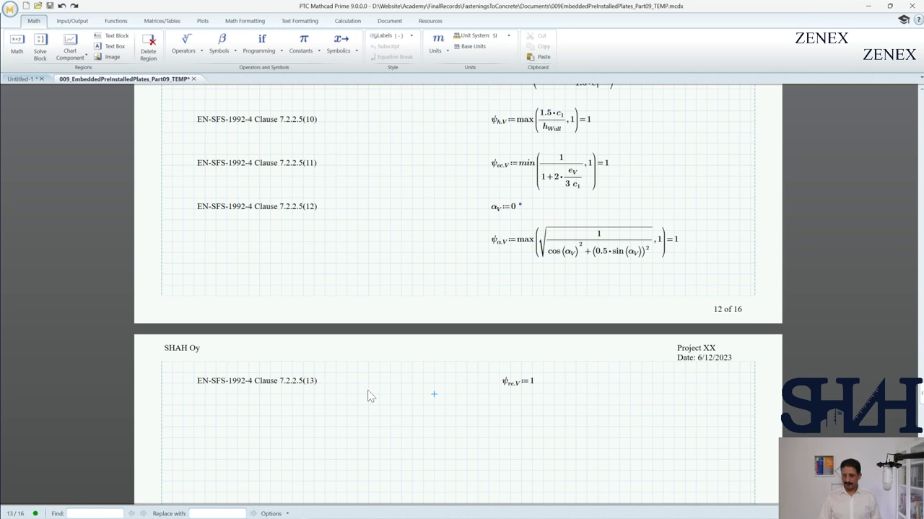
pyautogui.hotkey('ctrl', 'v')
pyautogui.scroll(-2, 389, 383)
pyautogui.click(395, 361)
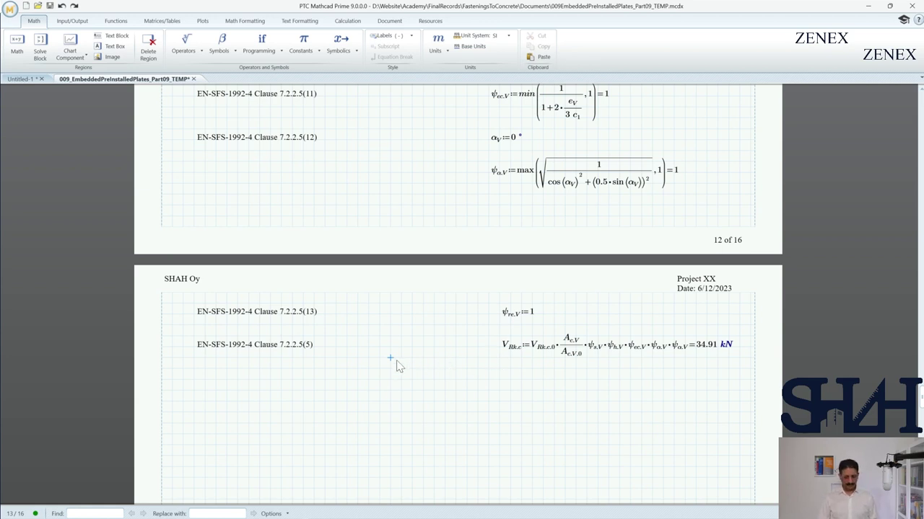
# Restore the concrete edge design resistance V_Rd.c := V_Rk.c/γ_Mc and the Concrete edge Failure Utilization Ratio, UR_Conc.EF := V_Ed/V_Rd.c, with their descriptions.
pyautogui.hotkey('ctrl', 'v')
pyautogui.click(405, 414)
pyautogui.scroll(-2, 406, 415)
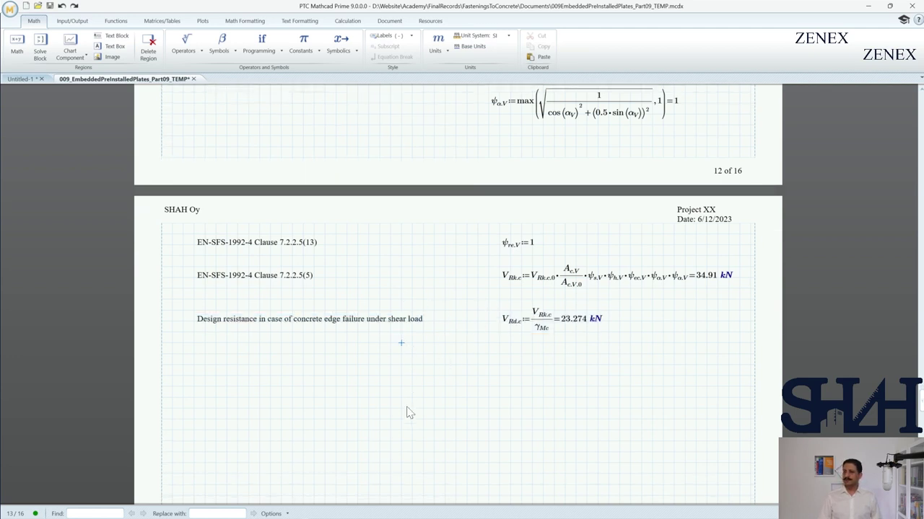
pyautogui.hotkey('ctrl', 'v')
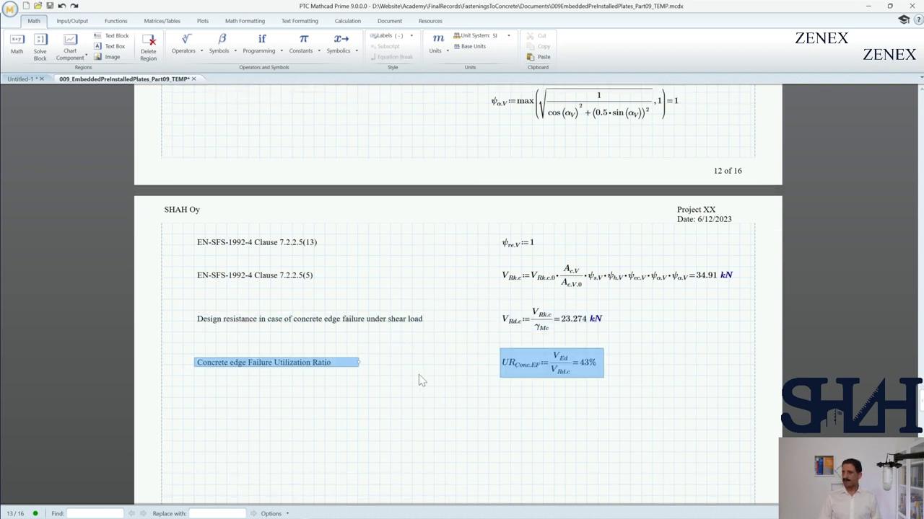
pyautogui.click(419, 375)
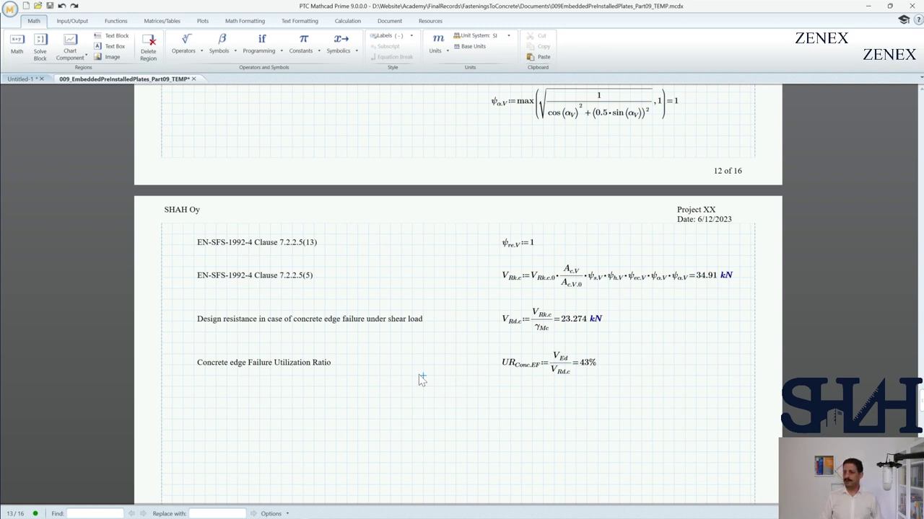
# Restore the "Combined tension and shear loads" heading on page 14 and the Table 7.3 required-verifications image below it.
pyautogui.scroll(-10, 422, 381)
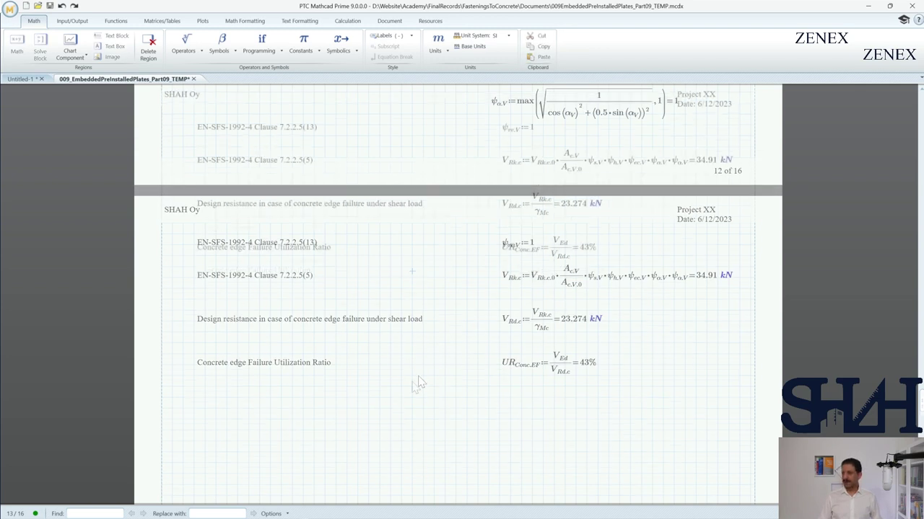
pyautogui.scroll(-3, 415, 388)
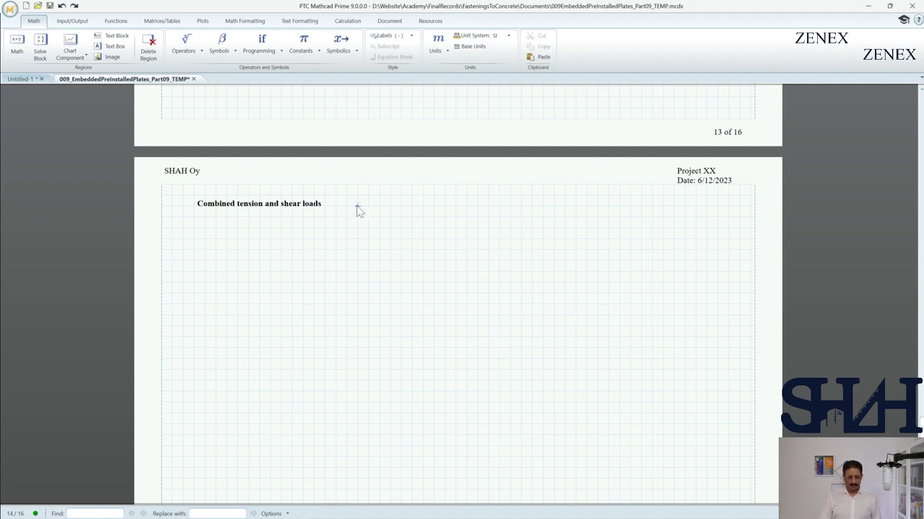
pyautogui.hotkey('ctrl', 'v')
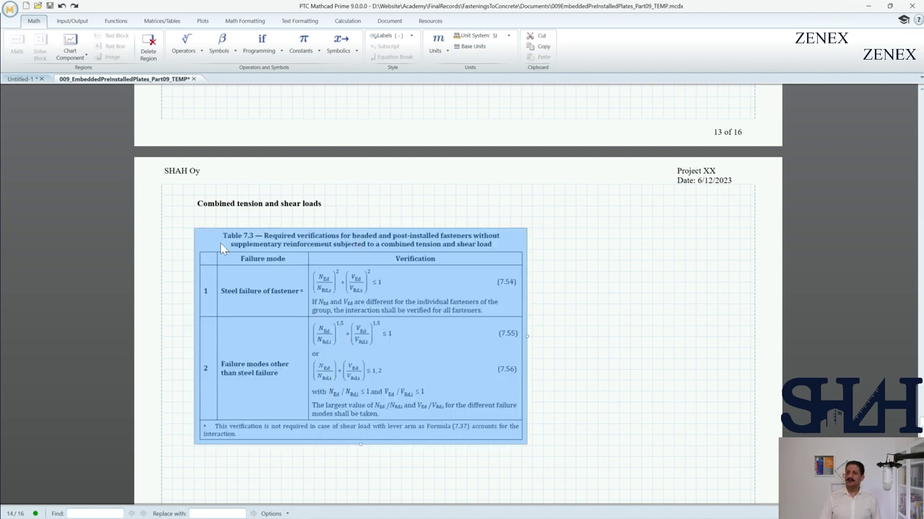
pyautogui.click(564, 304)
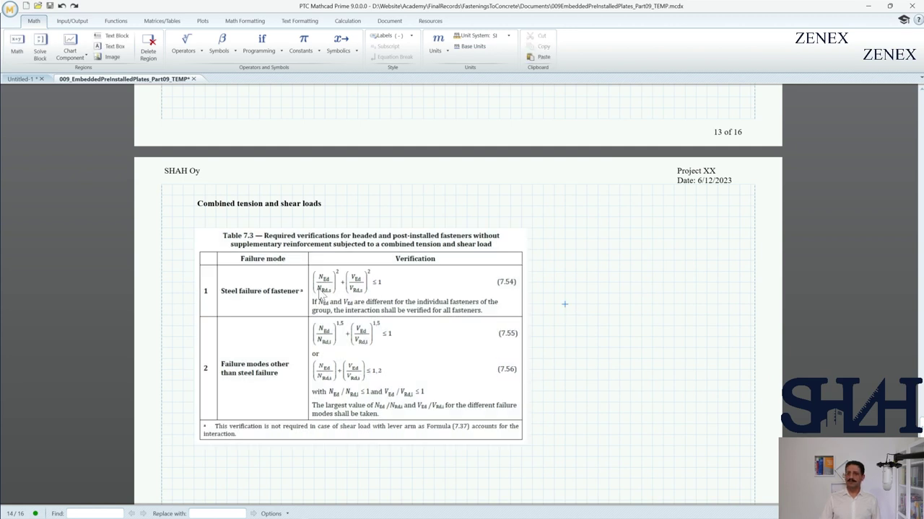
# Restore the "Steel combined tension and shear Utilization Ratio" entry below Table 7.3 with UR_Steel.Combined := UR_Steel.Tension² + UR_Steel.Shear².
pyautogui.scroll(-2, 369, 382)
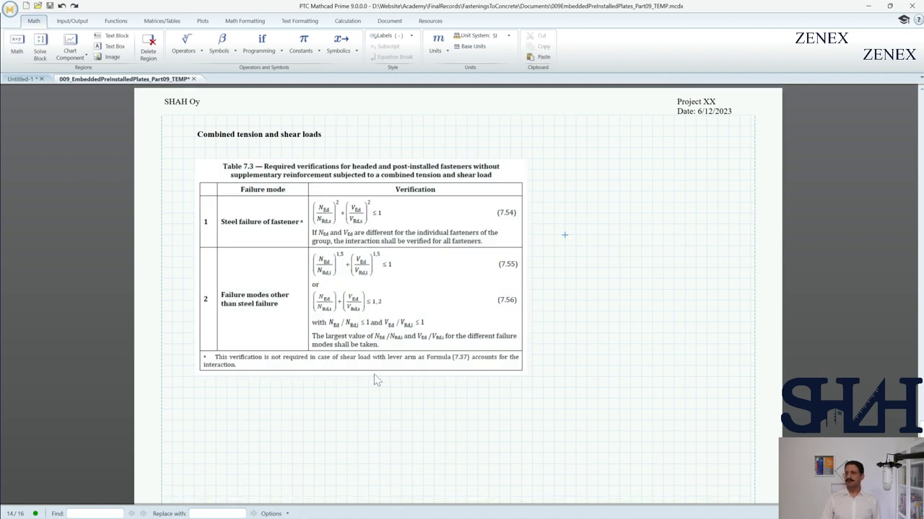
pyautogui.scroll(-1, 374, 381)
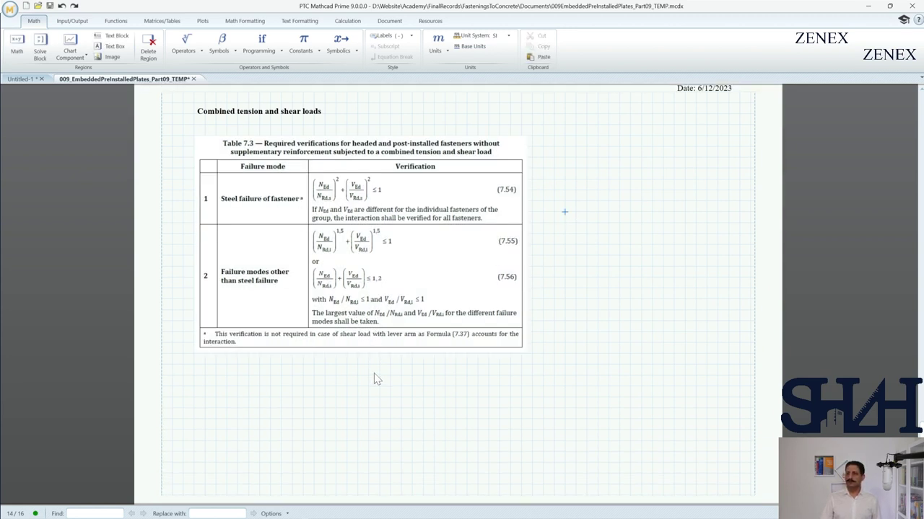
pyautogui.hotkey('ctrl', 'v')
pyautogui.scroll(-3, 342, 360)
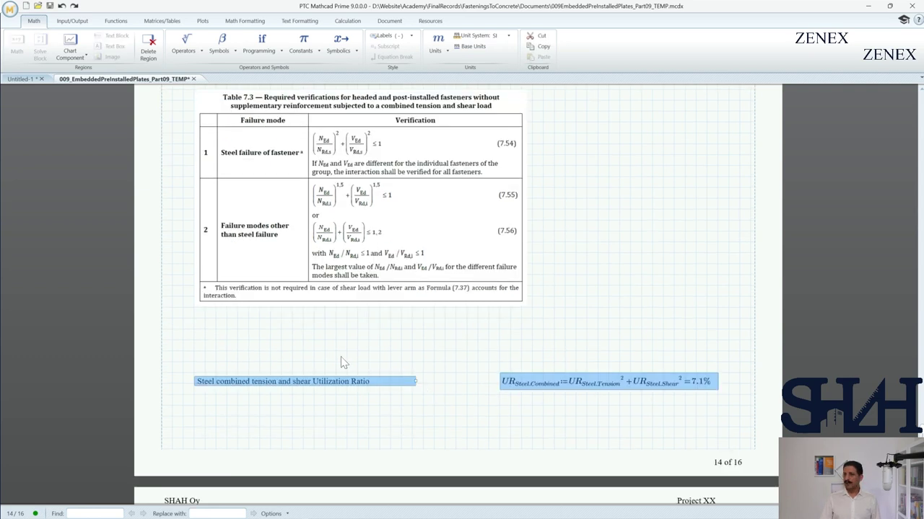
pyautogui.click(337, 395)
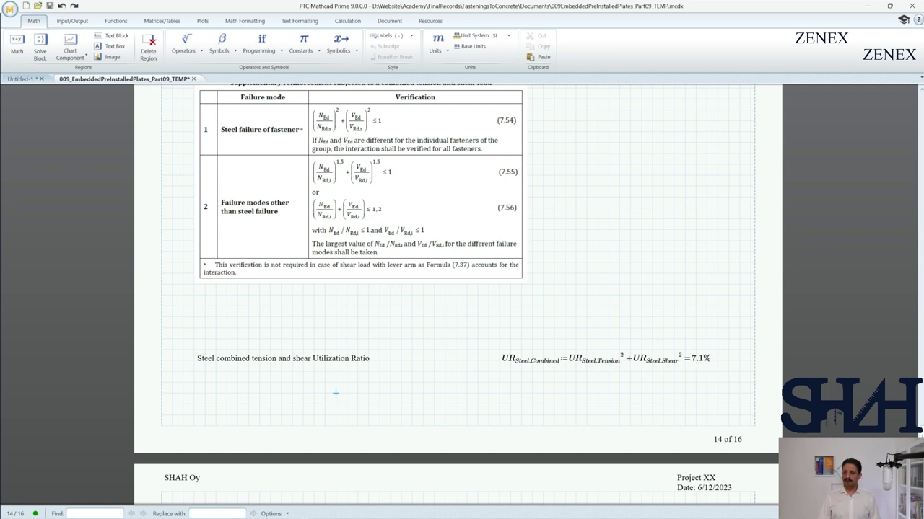
# Add the "Concrete combined tension and shear Utilization Ratio (Non-Linear)" entry on page 15, with UR_Conc.Combined.NonLin summing the maximum concrete tension and shear ratios, each raised to 1.5.
pyautogui.scroll(-3, 405, 359)
pyautogui.write('Concrete combined tension and shear Utilization Ratio (Non-Linear)')
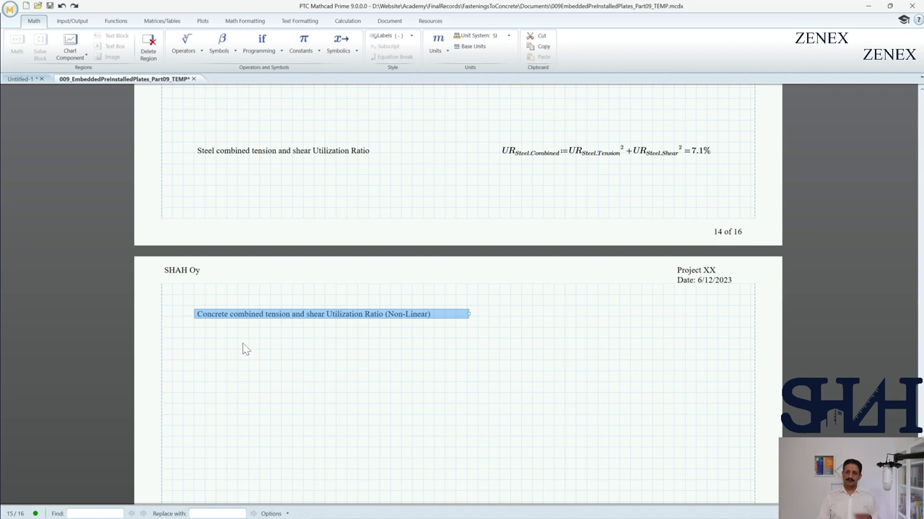
pyautogui.click(497, 322)
pyautogui.hotkey('ctrl', 'v')
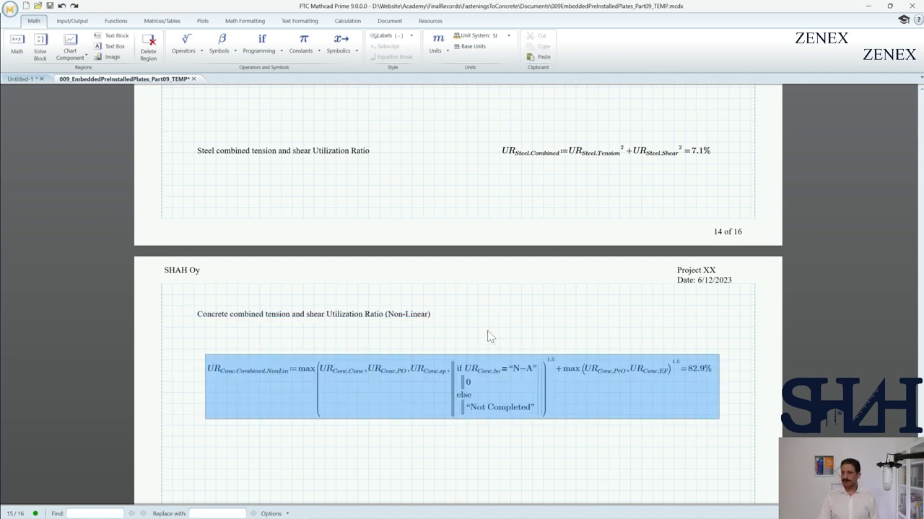
# Compare the non-linear concrete utilization formula with the Table 7.3 verifications for failure modes other than steel failure.
pyautogui.scroll(-1, 329, 430)
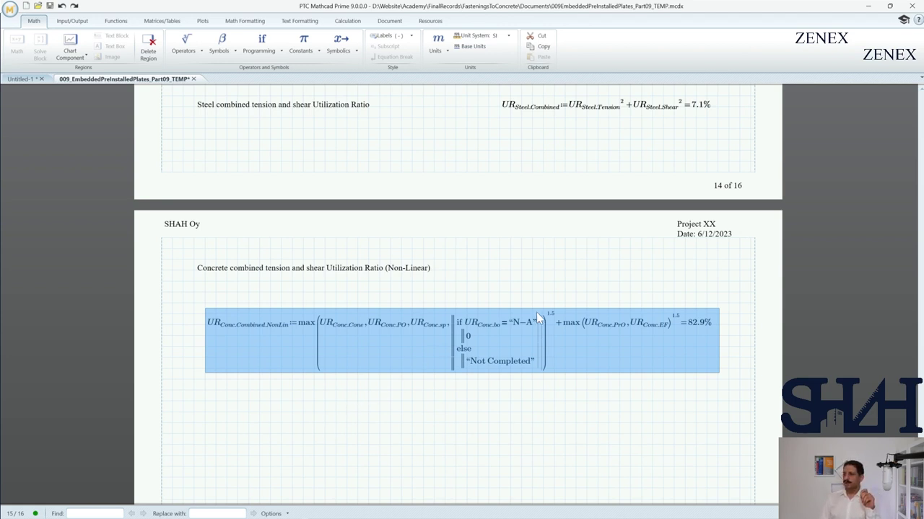
pyautogui.scroll(5, 436, 325)
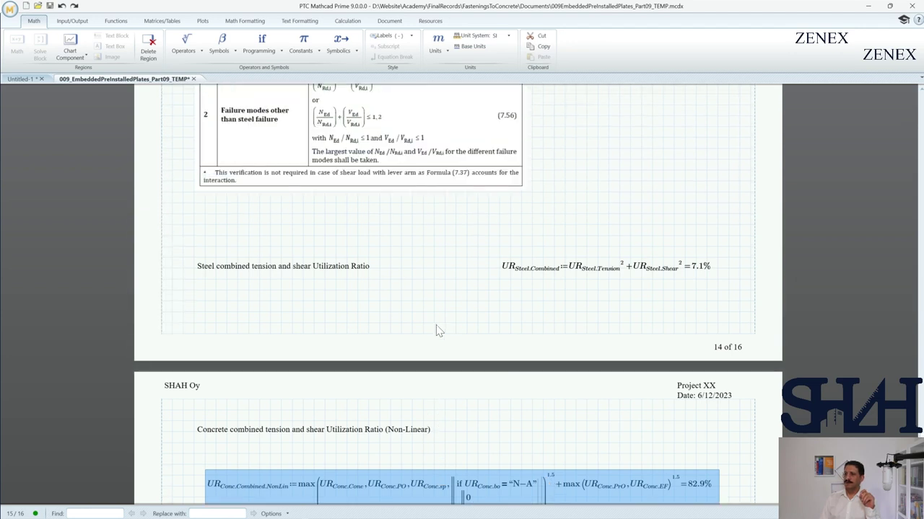
pyautogui.scroll(-4, 401, 387)
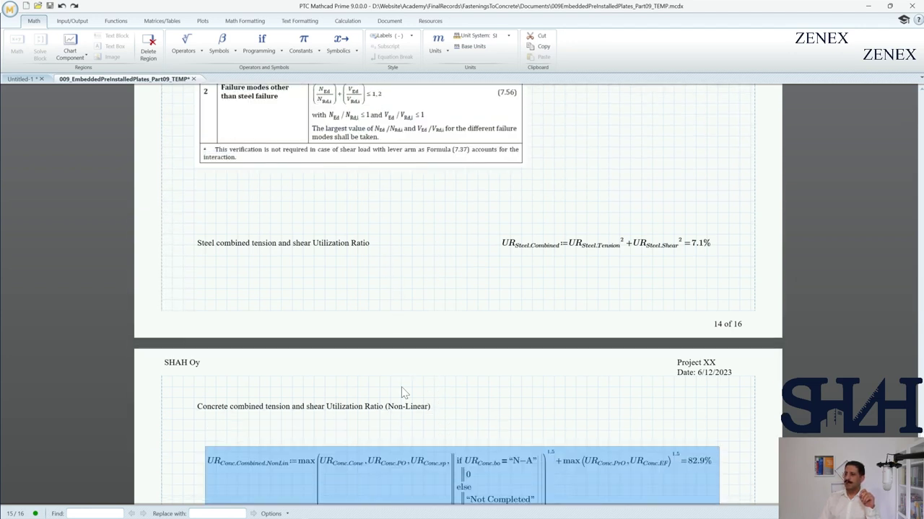
pyautogui.scroll(-2, 403, 392)
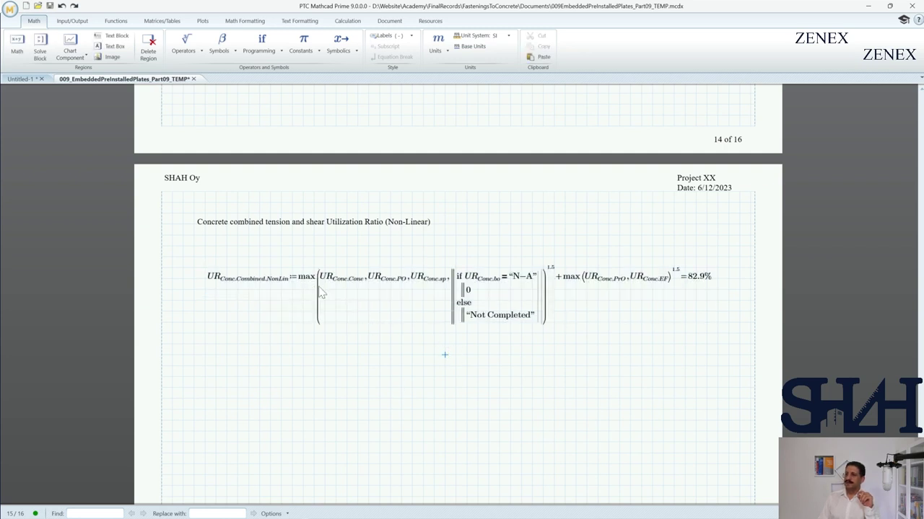
pyautogui.scroll(2, 355, 361)
pyautogui.scroll(4, 355, 356)
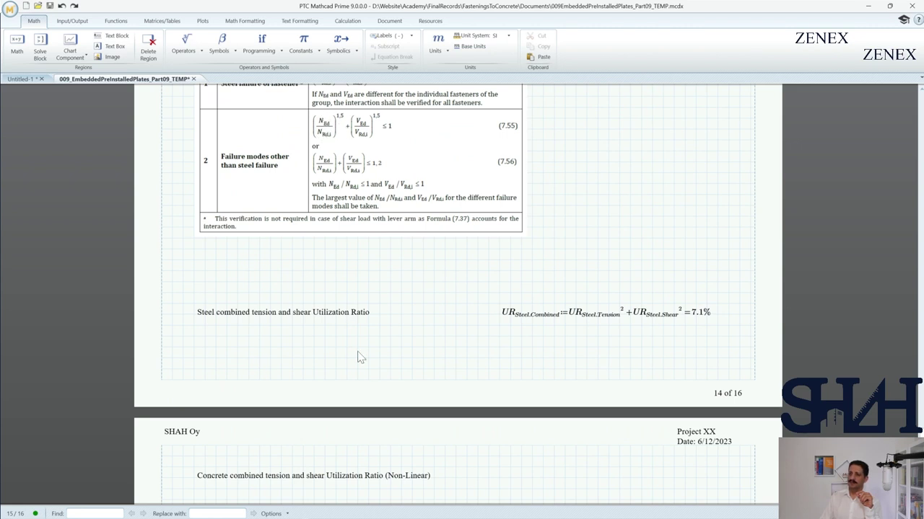
pyautogui.scroll(-2, 361, 357)
pyautogui.scroll(-3, 367, 383)
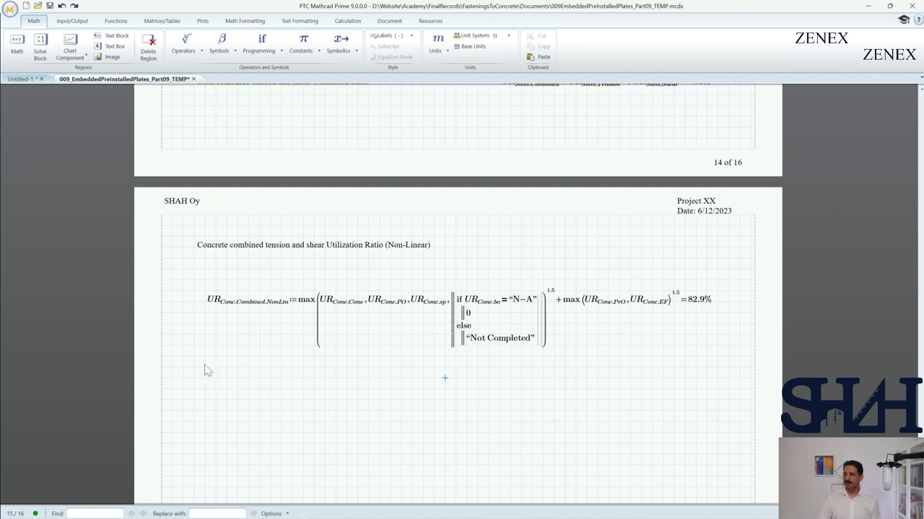
# Add the "Concrete combined tension and shear Utilization Ratio (Linear)" entry, with UR_Conc.Combined.Lin as the summed maximum concrete tension and shear ratios divided by 1.2.
pyautogui.write('Concrete combined tension and shear Utilization Ratio (Linear)')
pyautogui.scroll(-1, 206, 370)
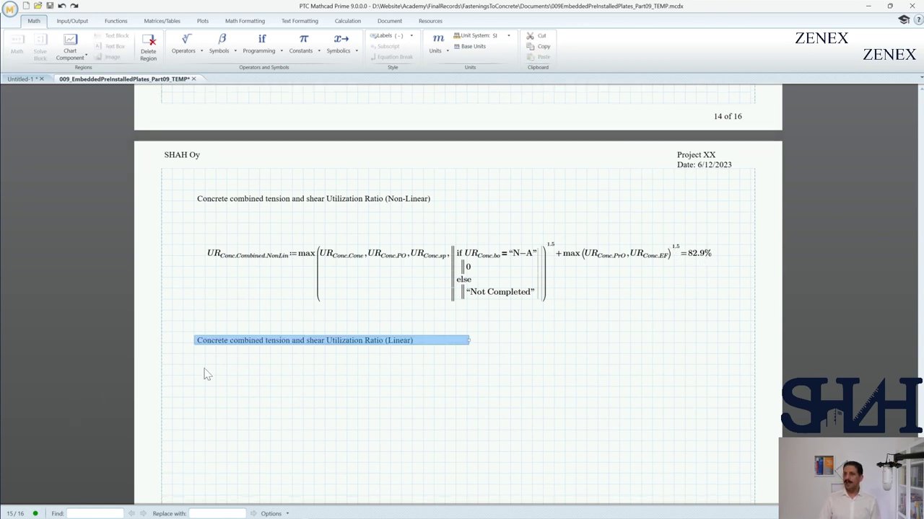
pyautogui.click(184, 359)
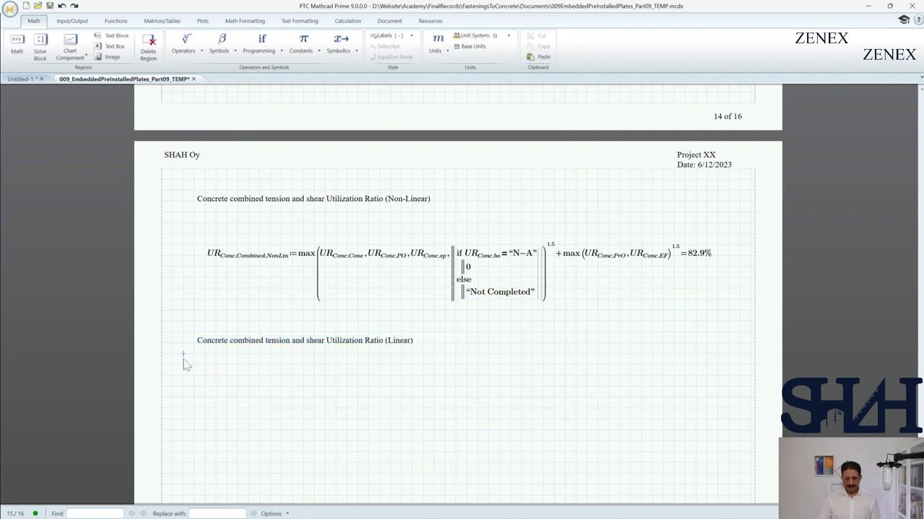
pyautogui.hotkey('ctrl', 'v')
pyautogui.scroll(-1, 183, 359)
pyautogui.click(423, 393)
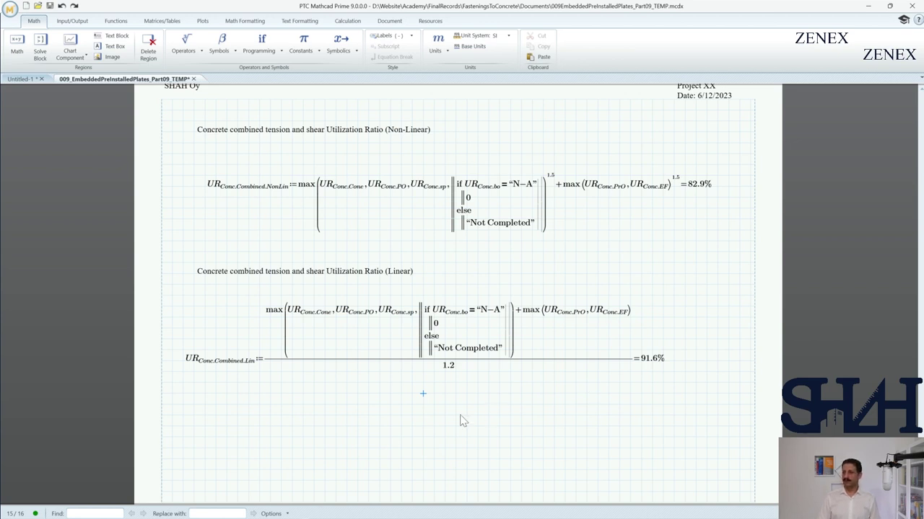
pyautogui.scroll(5, 459, 422)
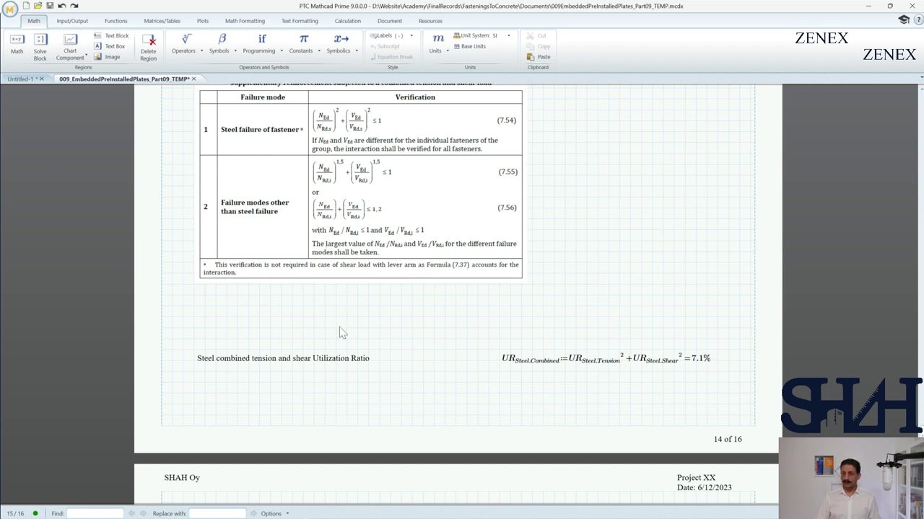
pyautogui.scroll(-10, 340, 327)
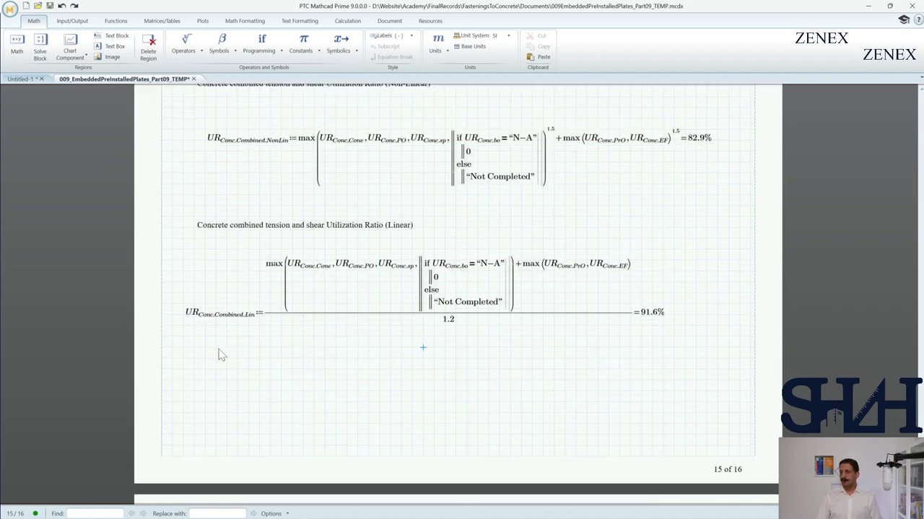
# Add a bold "Results" heading at the start of page 16.
pyautogui.click(204, 370)
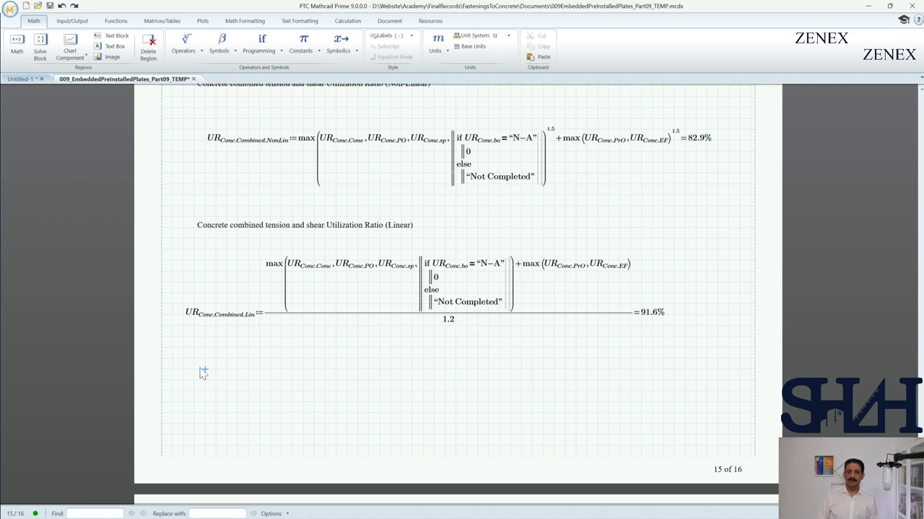
pyautogui.scroll(-2, 199, 390)
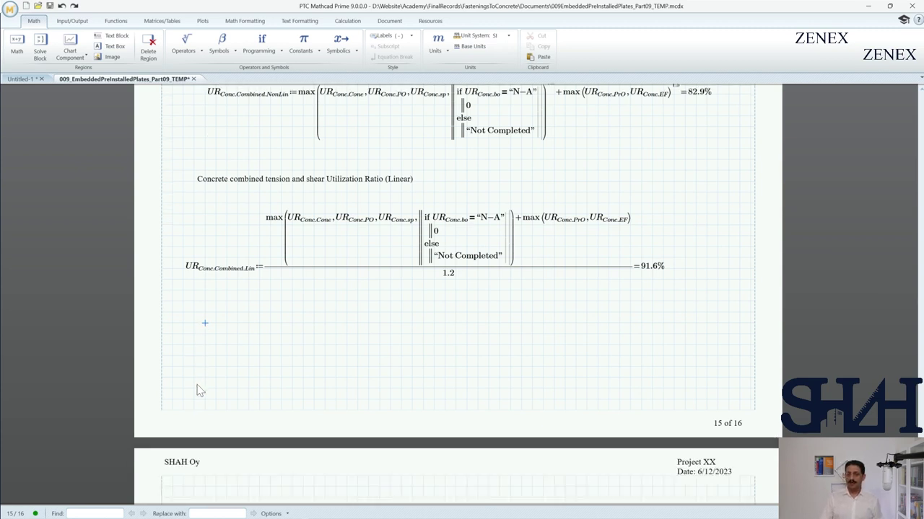
pyautogui.write('Results')
pyautogui.scroll(-3, 199, 391)
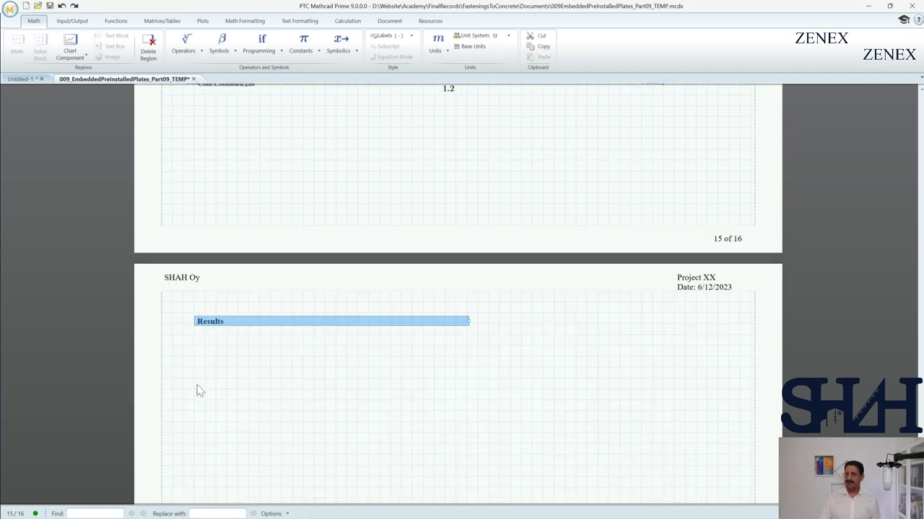
# Insert the UR_Tension matrix below the Results heading, listing steel, concrete cone, pull-out, splitting and blow-out failures with a "UR%" column.
pyautogui.click(195, 337)
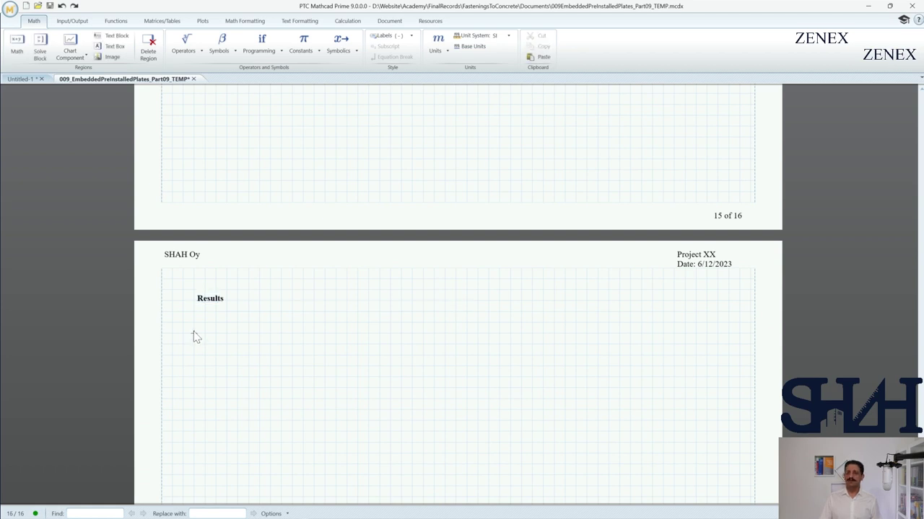
pyautogui.hotkey('ctrl', 'v')
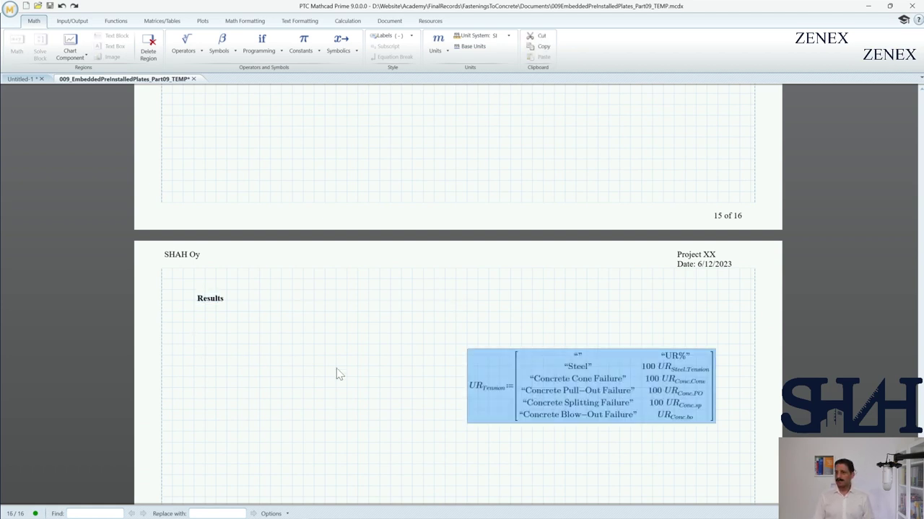
pyautogui.click(389, 377)
pyautogui.scroll(-1, 444, 381)
pyautogui.scroll(-1, 443, 381)
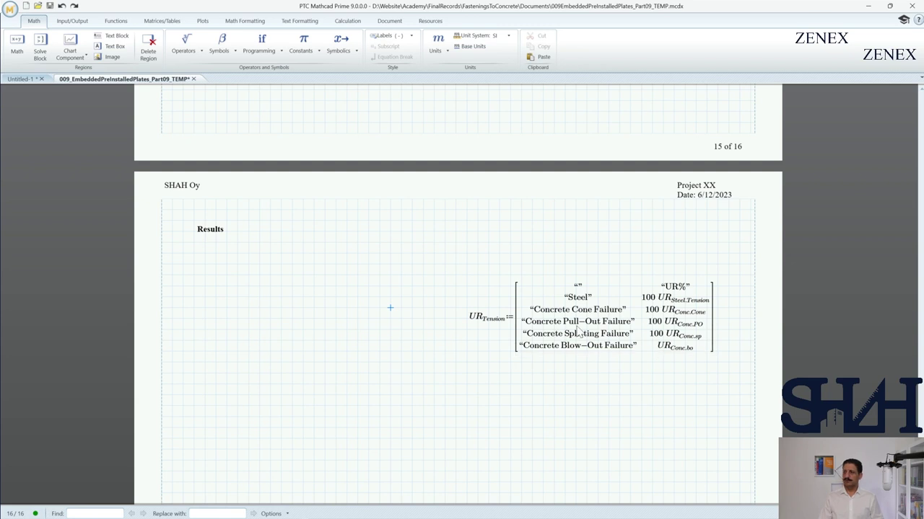
# Switch to the Untitled-1 worksheet and start defining a Result variable below the l_f program.
pyautogui.click(28, 79)
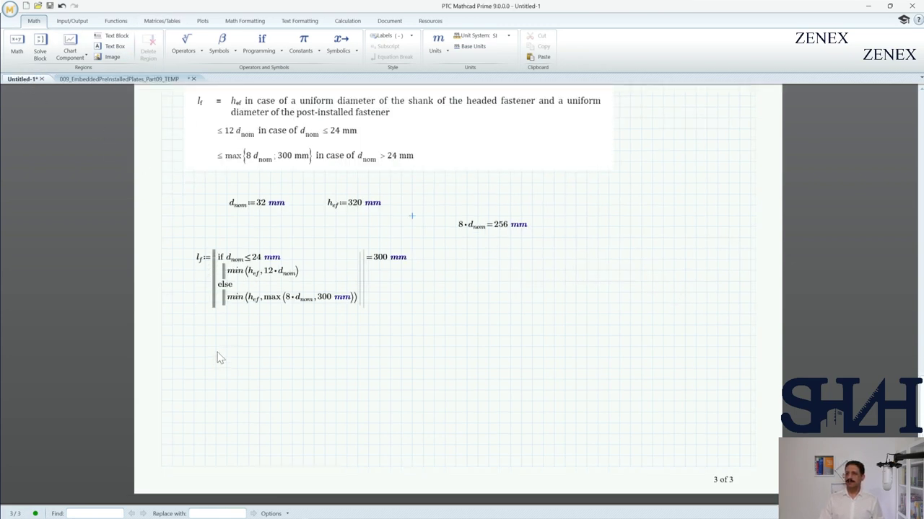
pyautogui.click(217, 352)
pyautogui.write('Result:')
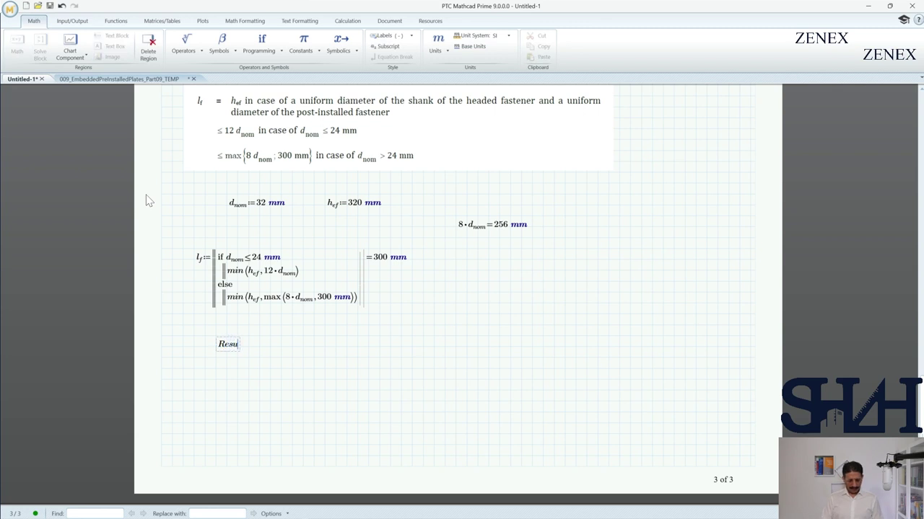